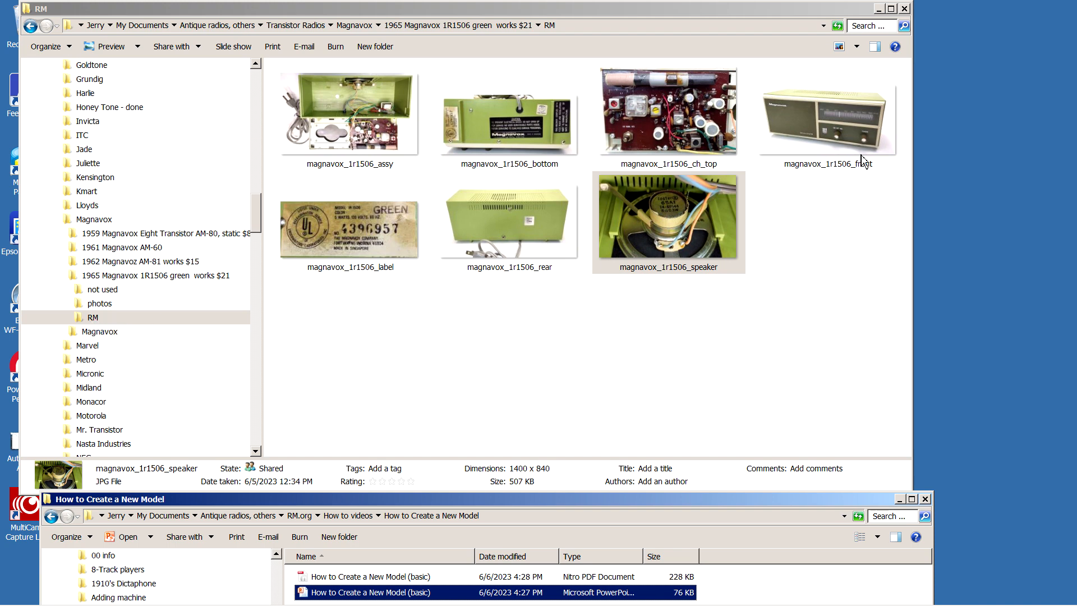
- View the Magnavox 1R1506 front, assembly, chassis top, speaker and label photos one after another, closing each one
double_click(838, 138)
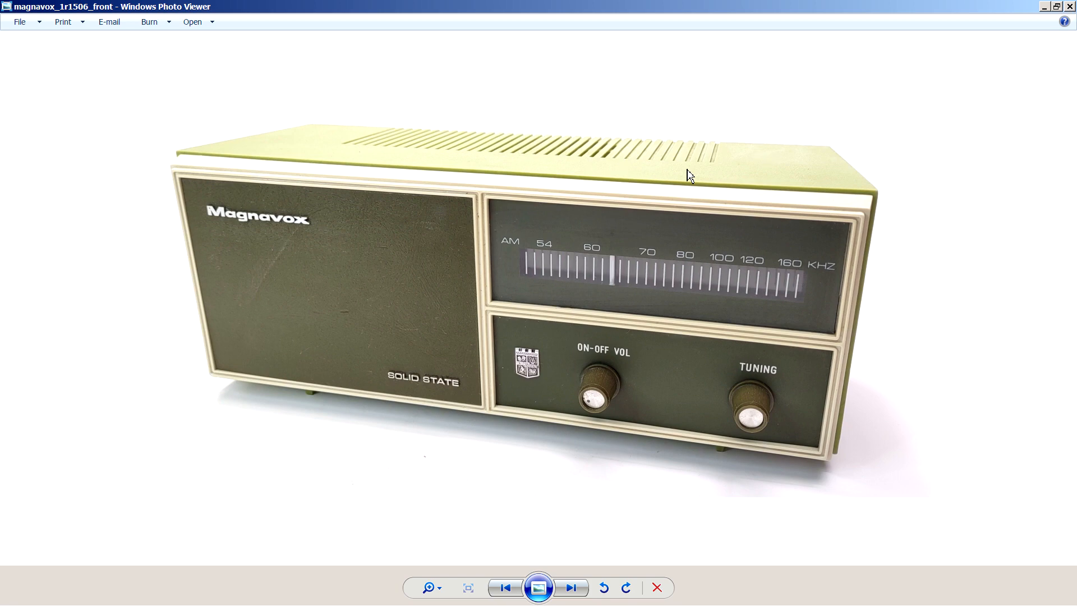
click(1070, 6)
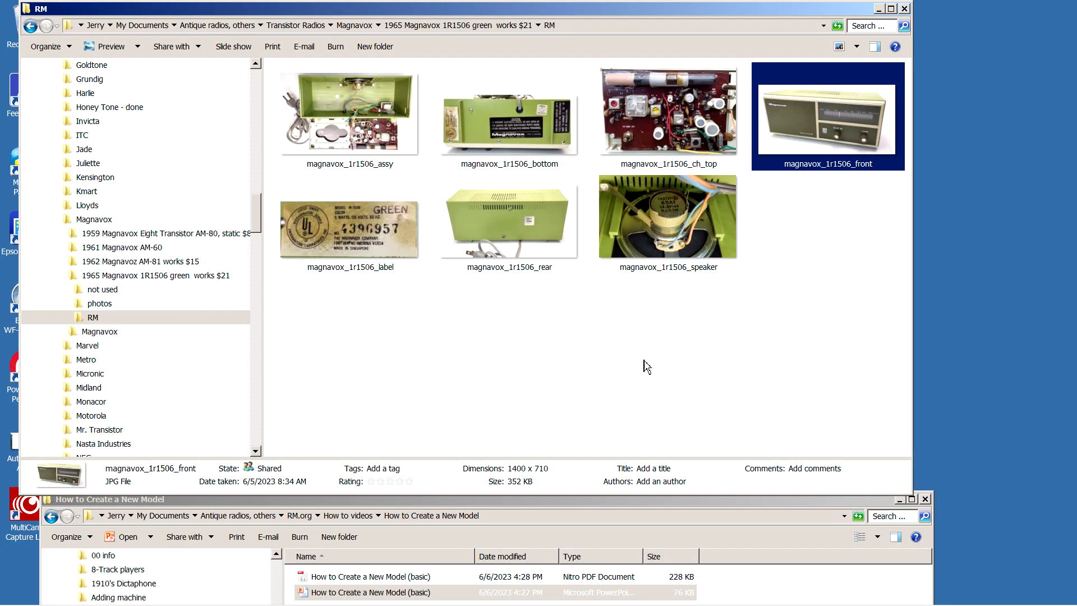
double_click(380, 129)
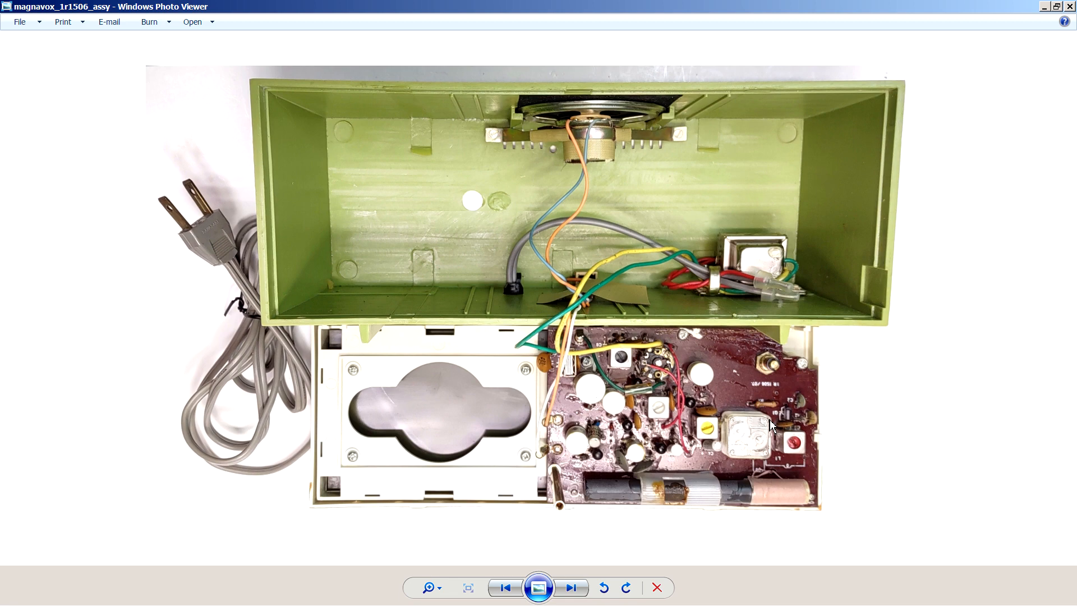
click(1070, 7)
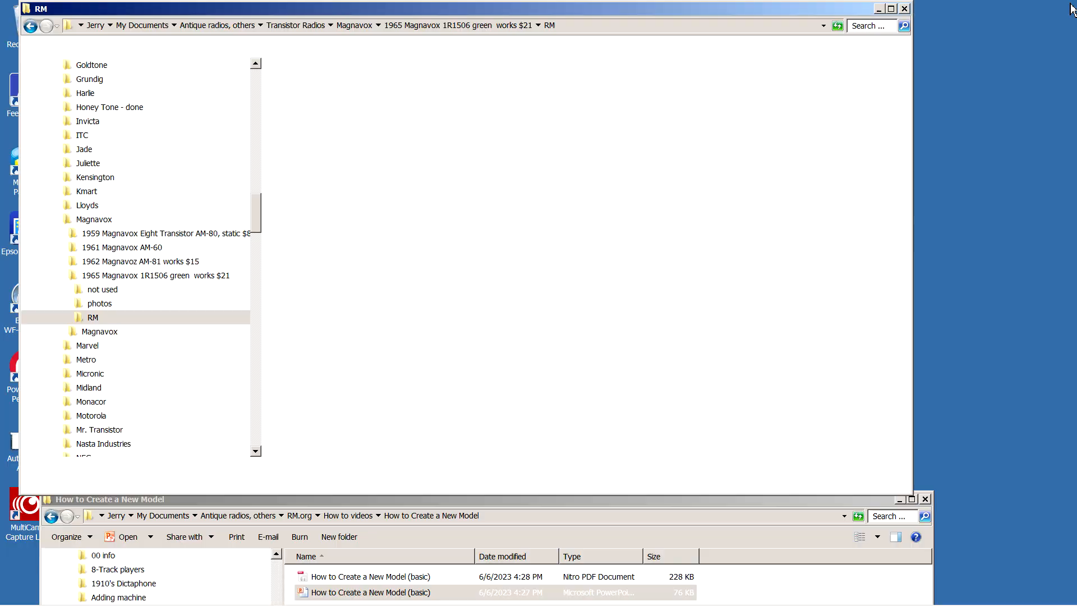
double_click(687, 118)
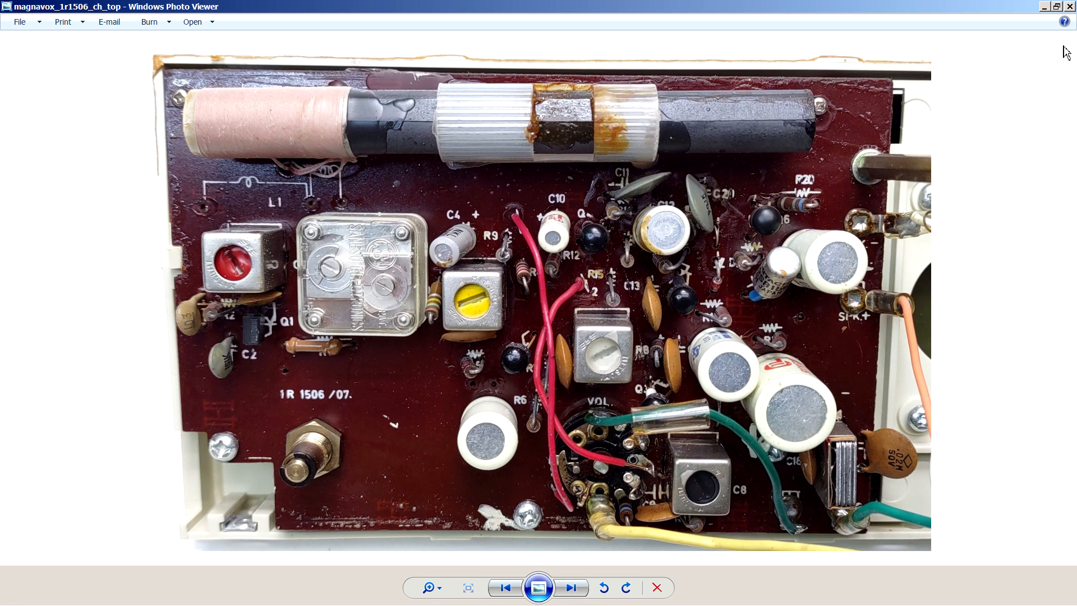
click(1070, 7)
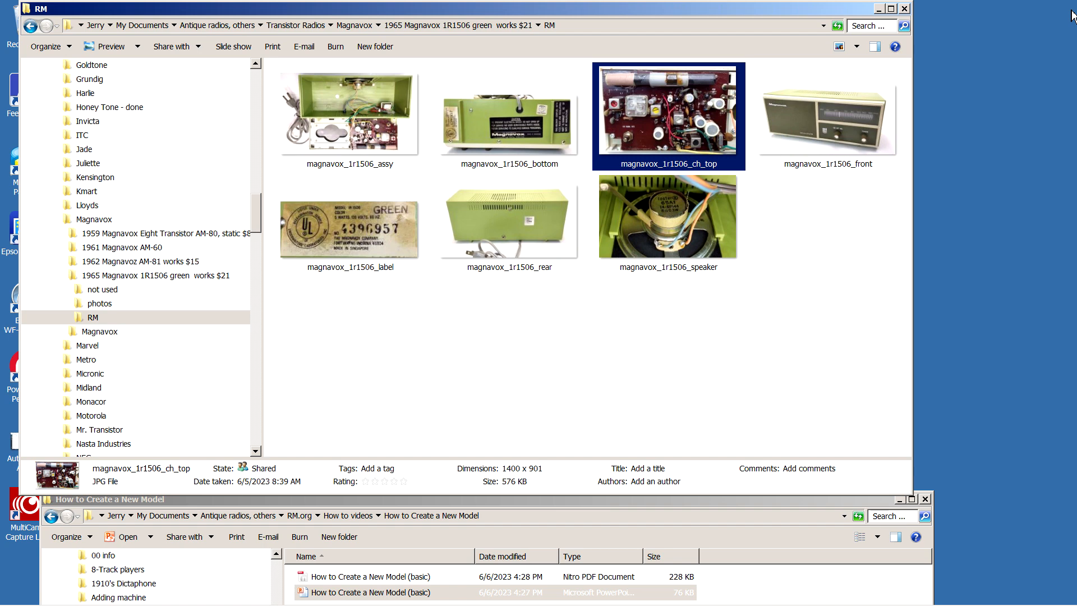
double_click(695, 227)
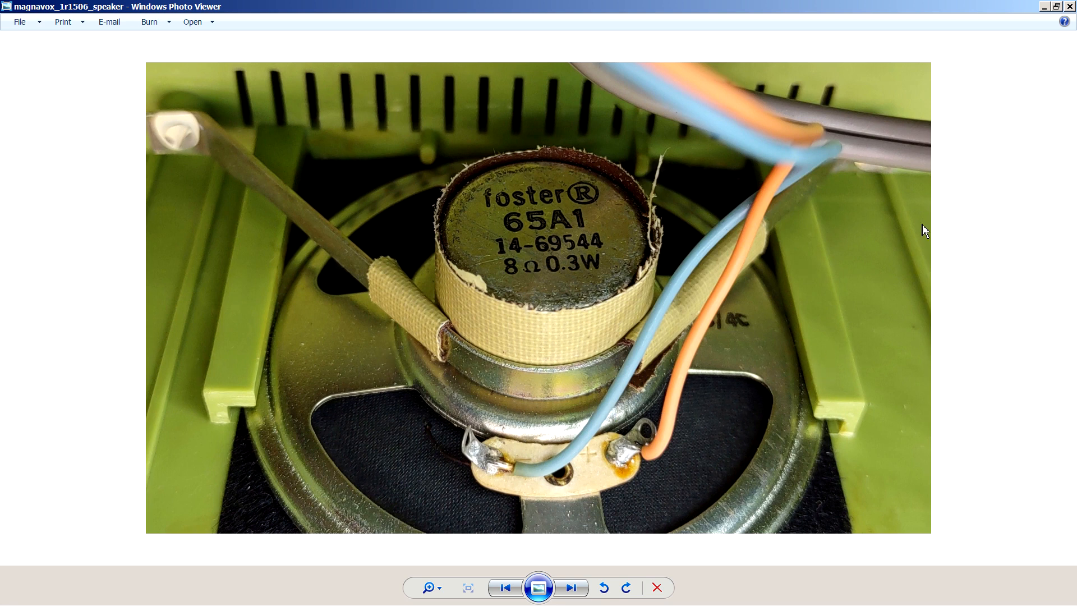
click(1070, 7)
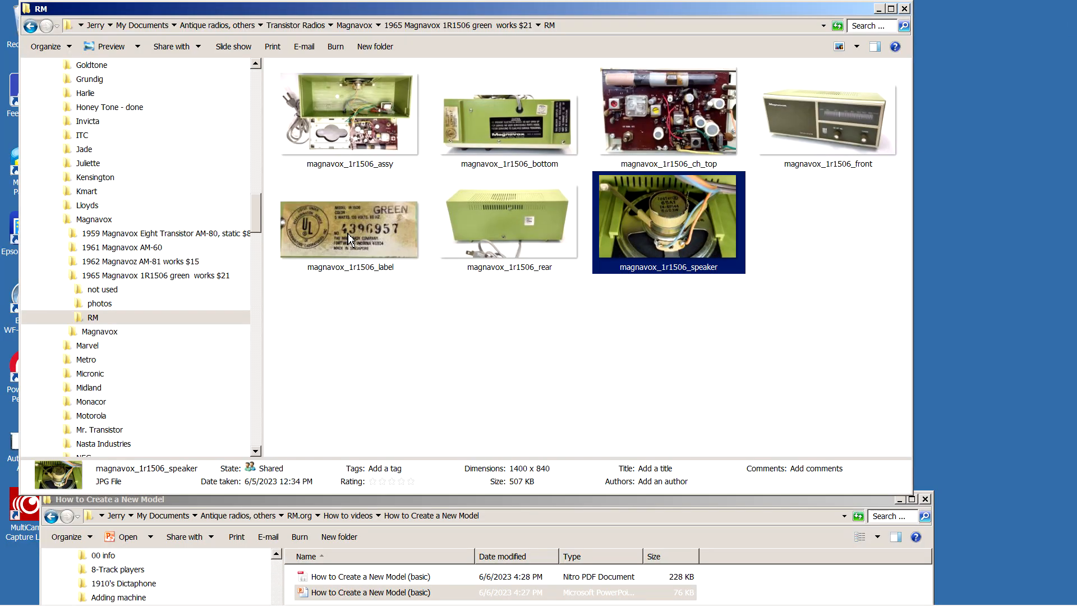
double_click(370, 241)
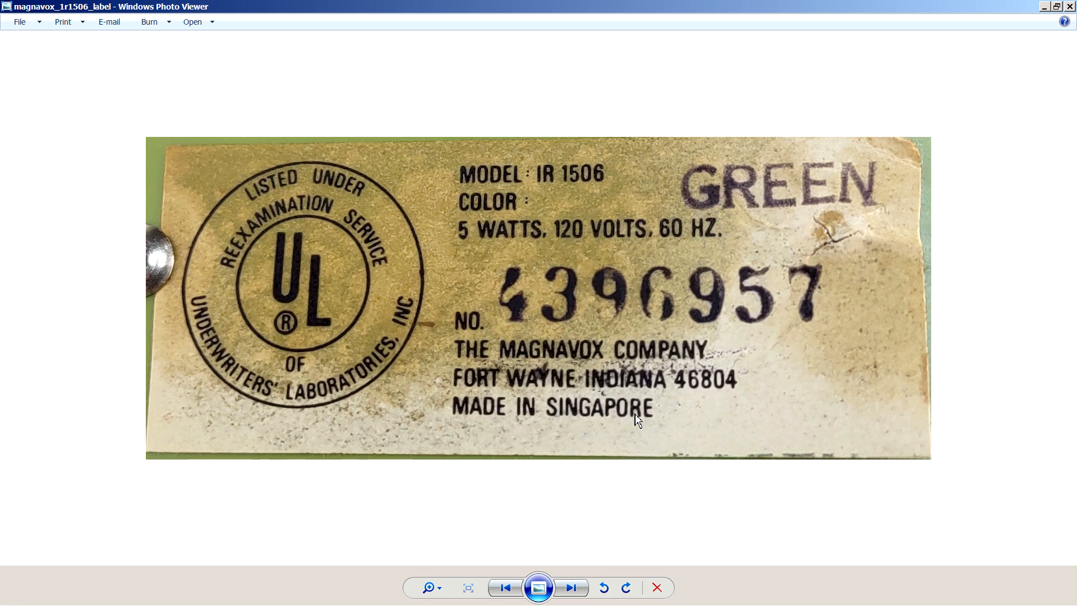
click(1070, 8)
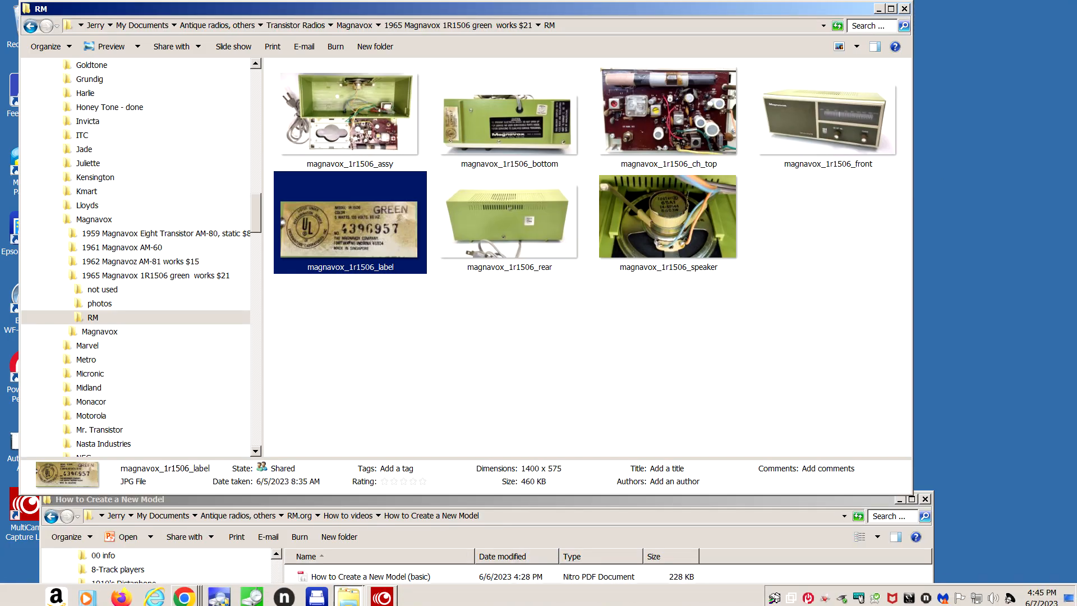
- Switch to Radiomuseum in the browser and search its Countries / Brands listing for manufacturers starting with "magnavox"
click(190, 596)
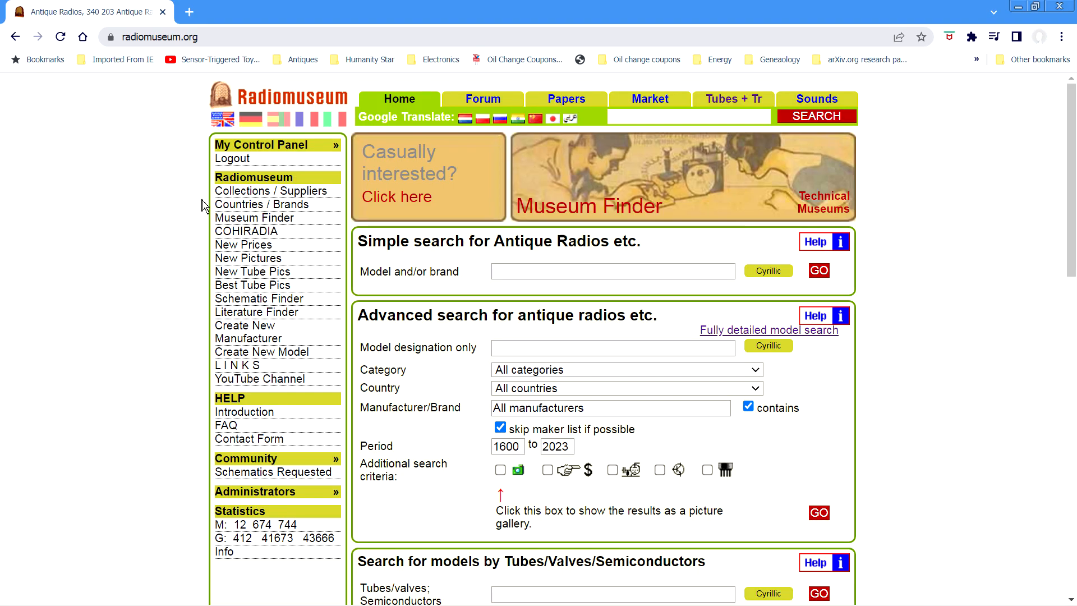
click(300, 212)
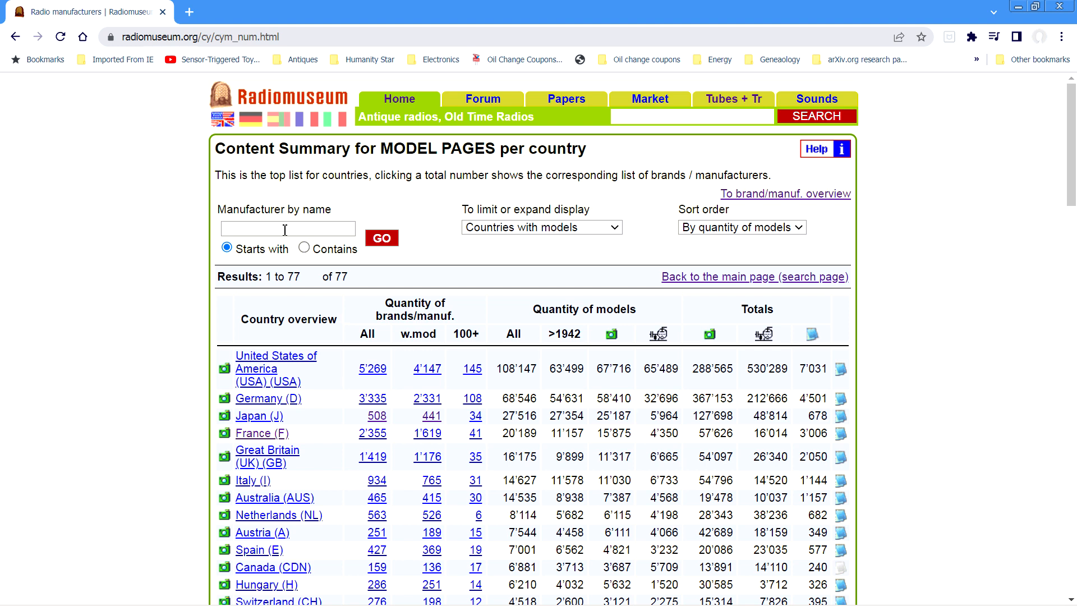
click(285, 230)
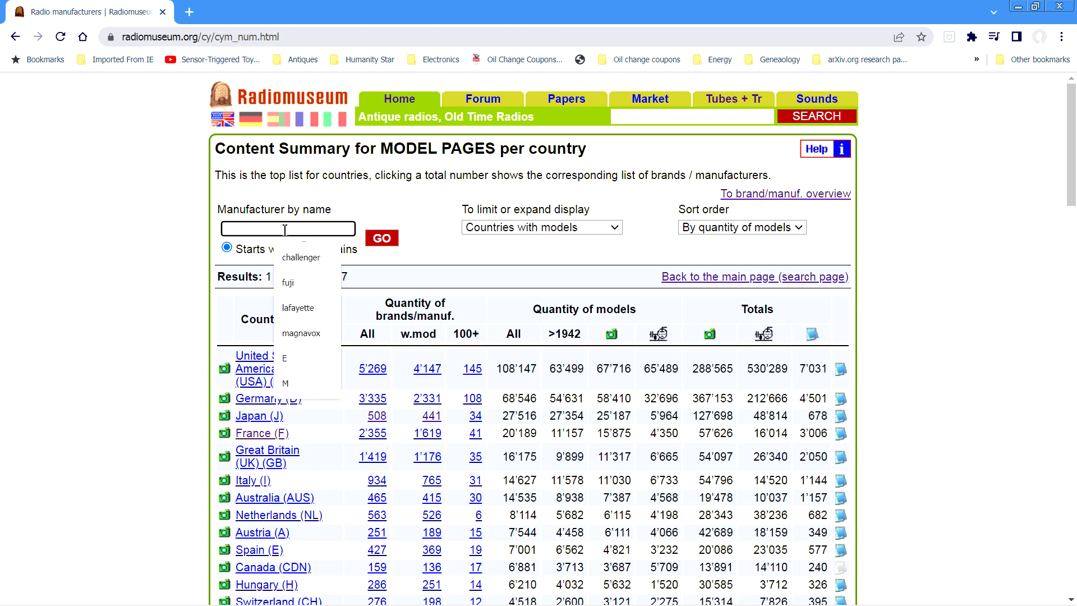
text(magnavo)
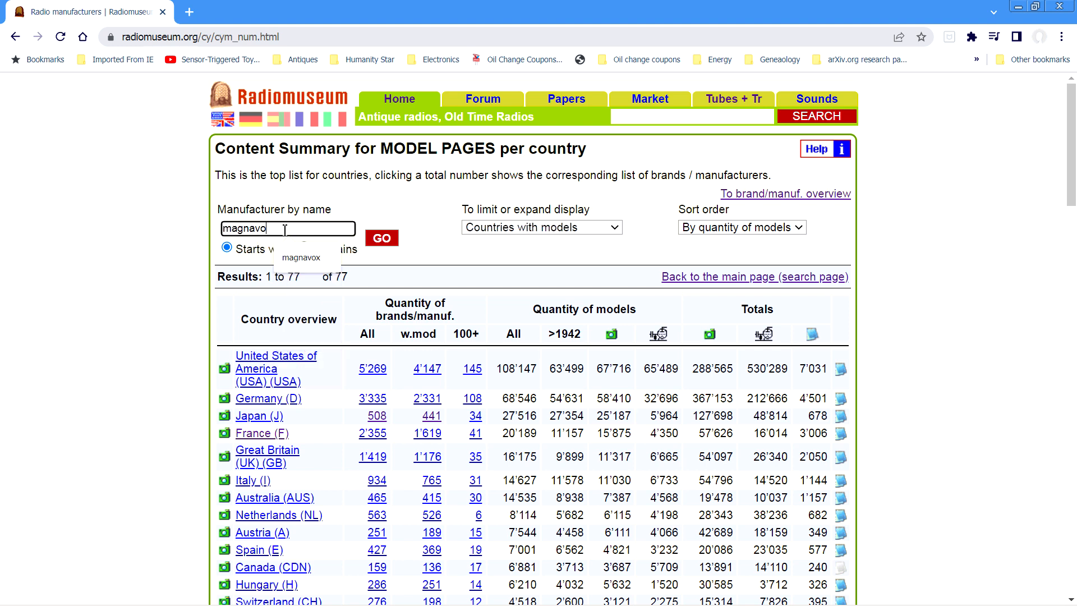
text(x)
key(Return)
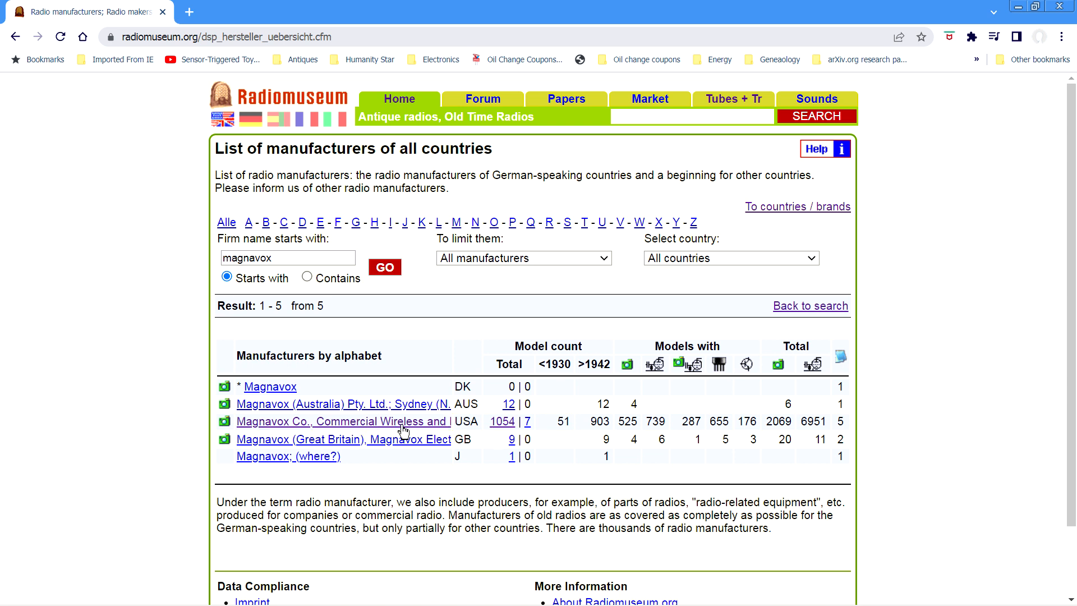
- Return to the Radiomuseum home page and run a simple search for "magnavox 1506"
click(288, 98)
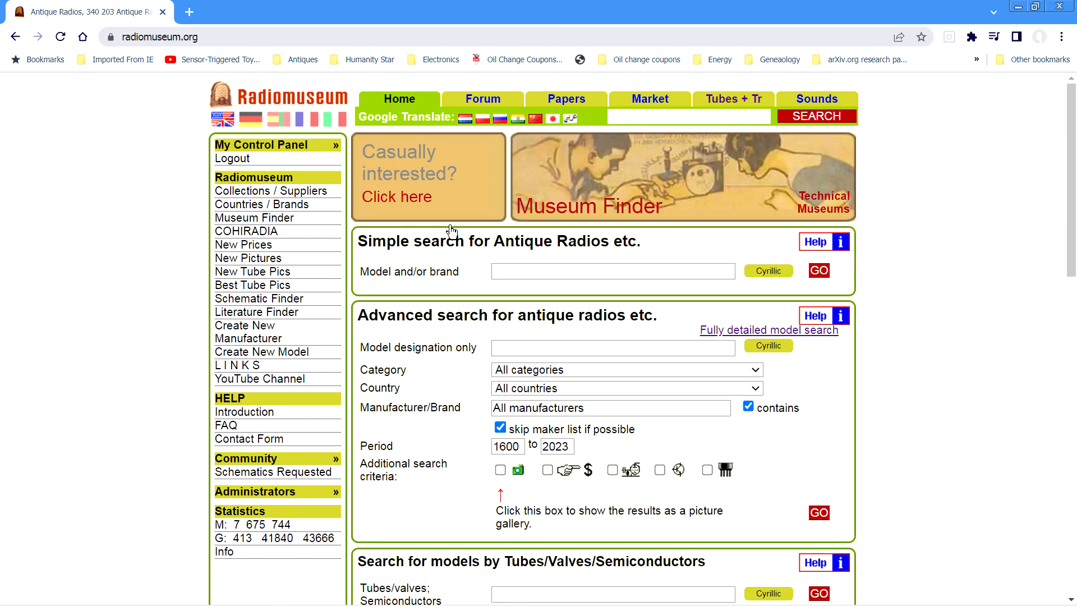
click(535, 275)
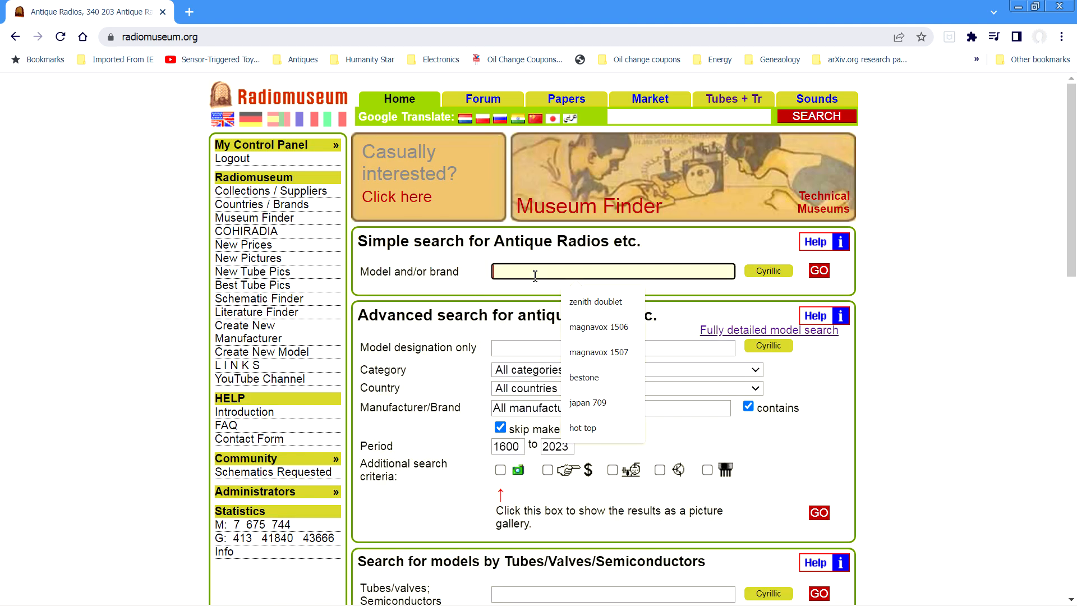
text(mag)
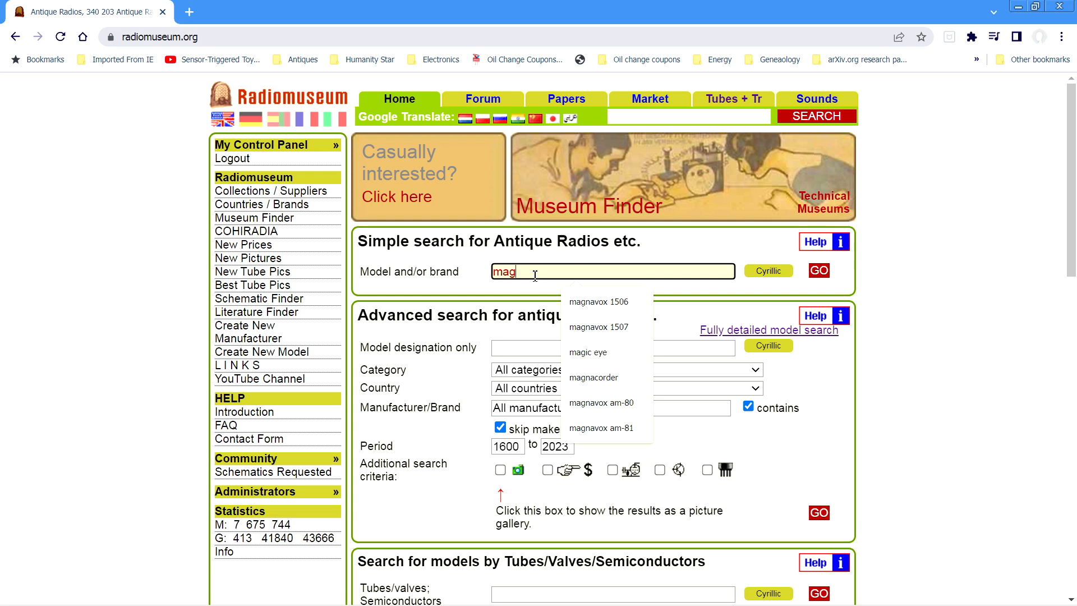
text(navox)
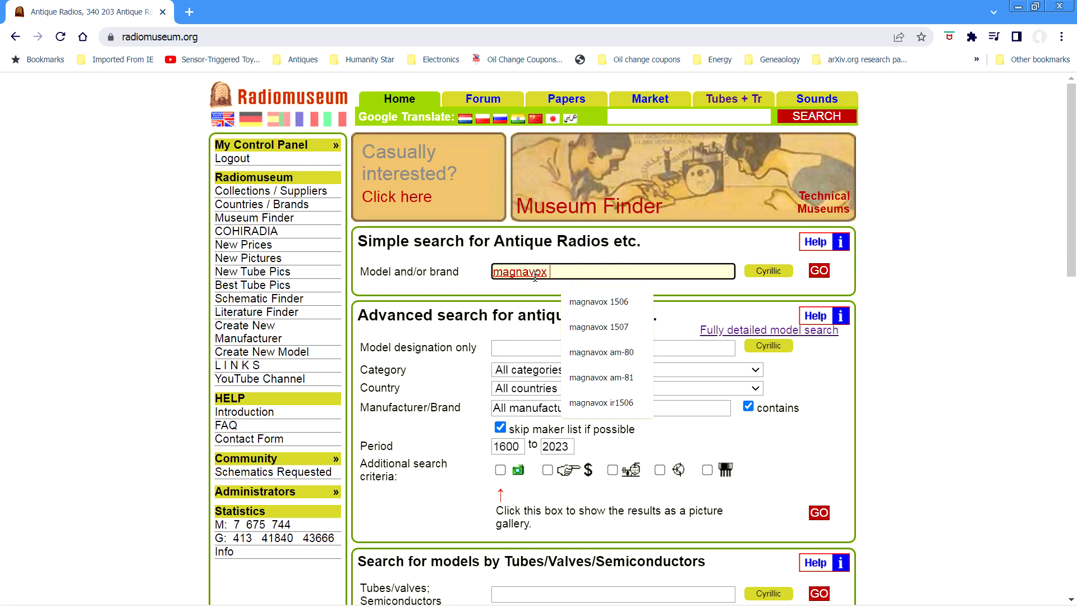
text( 150)
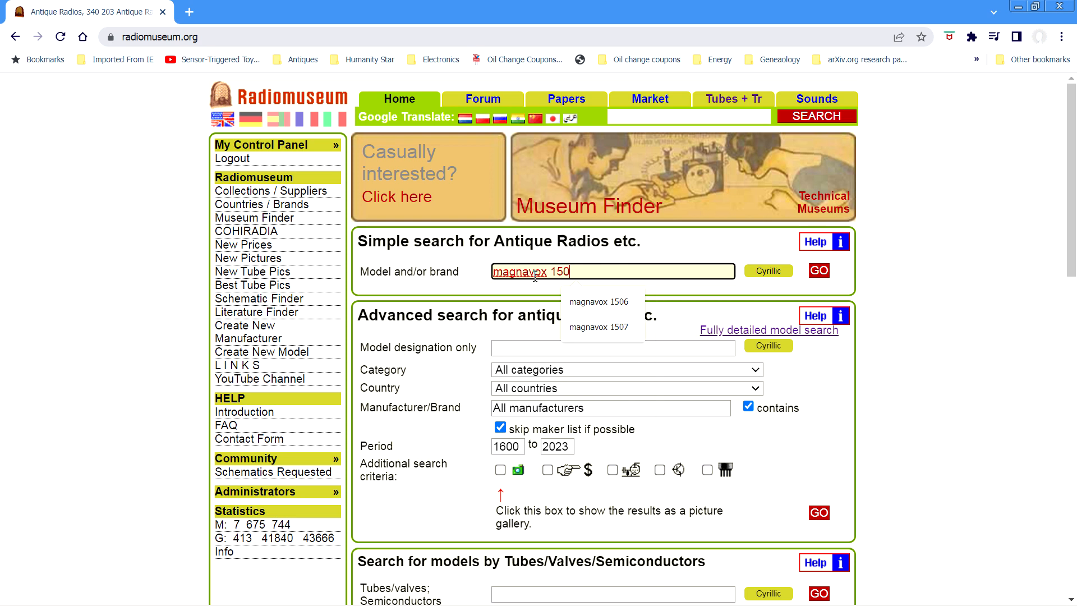
text(6)
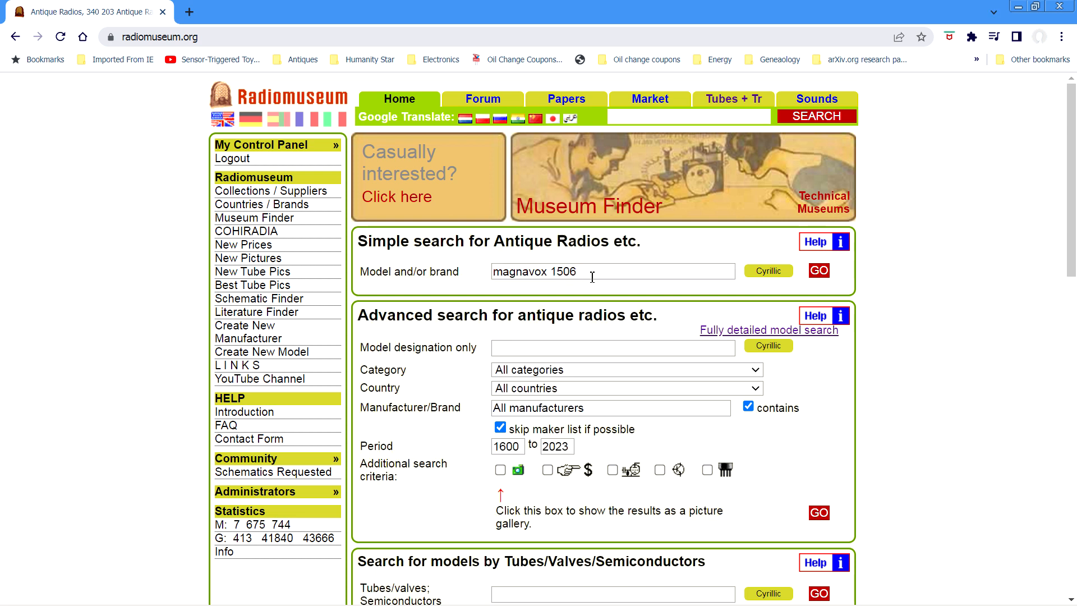
click(820, 271)
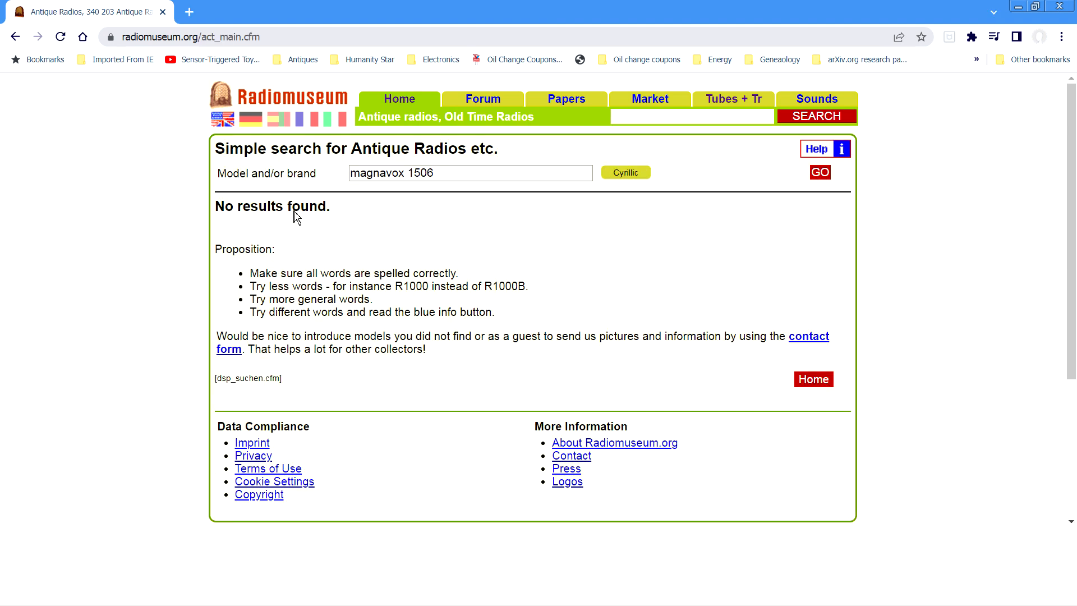
- Change the simple search to "magnavox 1507" and review the details on the similar radio's model page
click(447, 173)
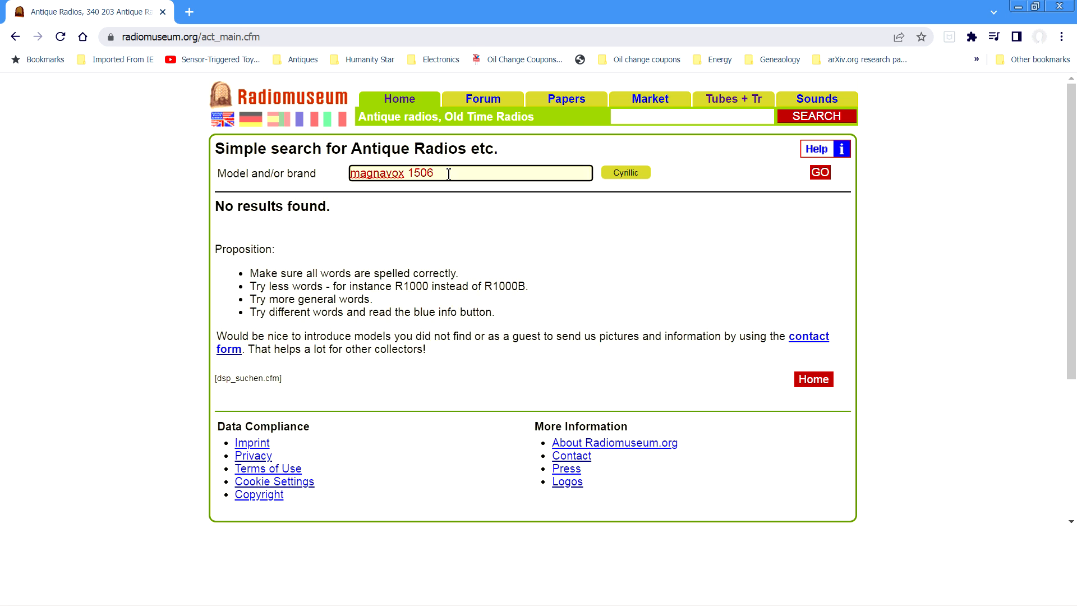
key(BackSpace)
text(7)
key(Return)
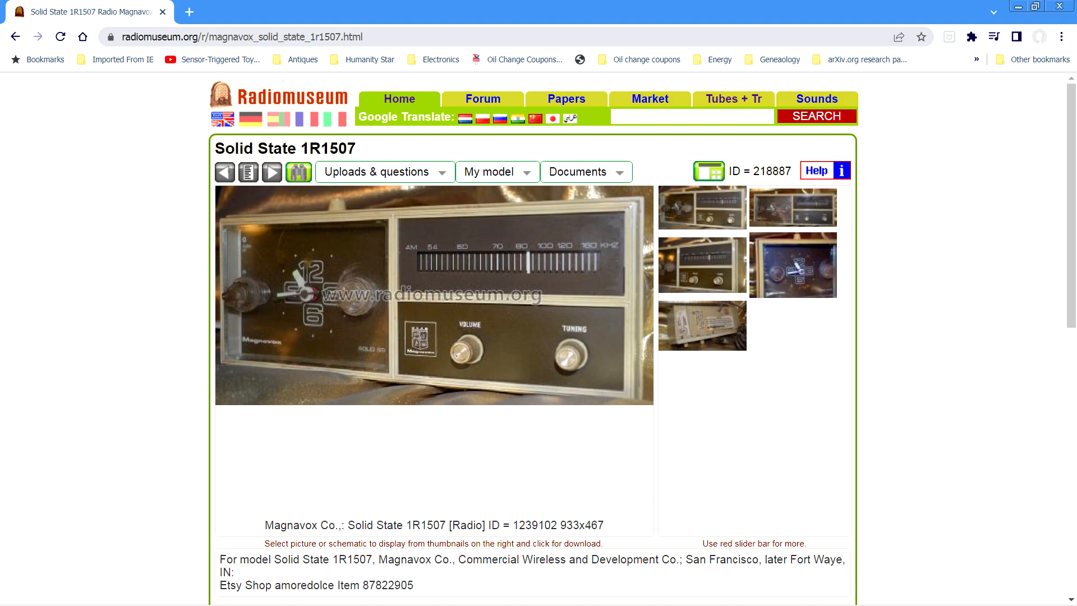
scroll(434, 389, down, 7)
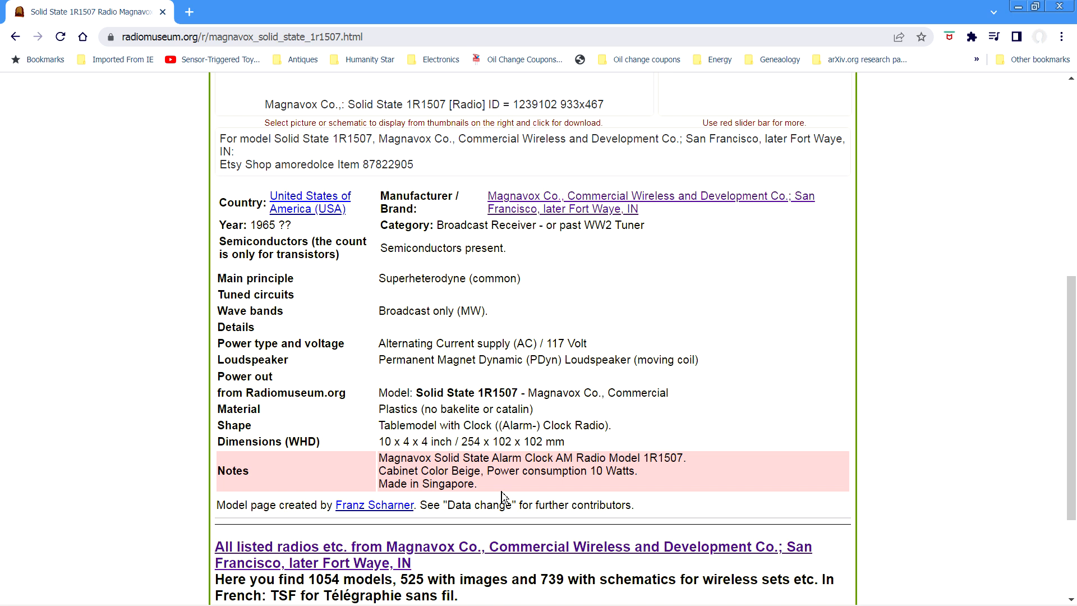
- Load radiomuseum.org in a new browser tab and open the form for creating a new model
click(190, 12)
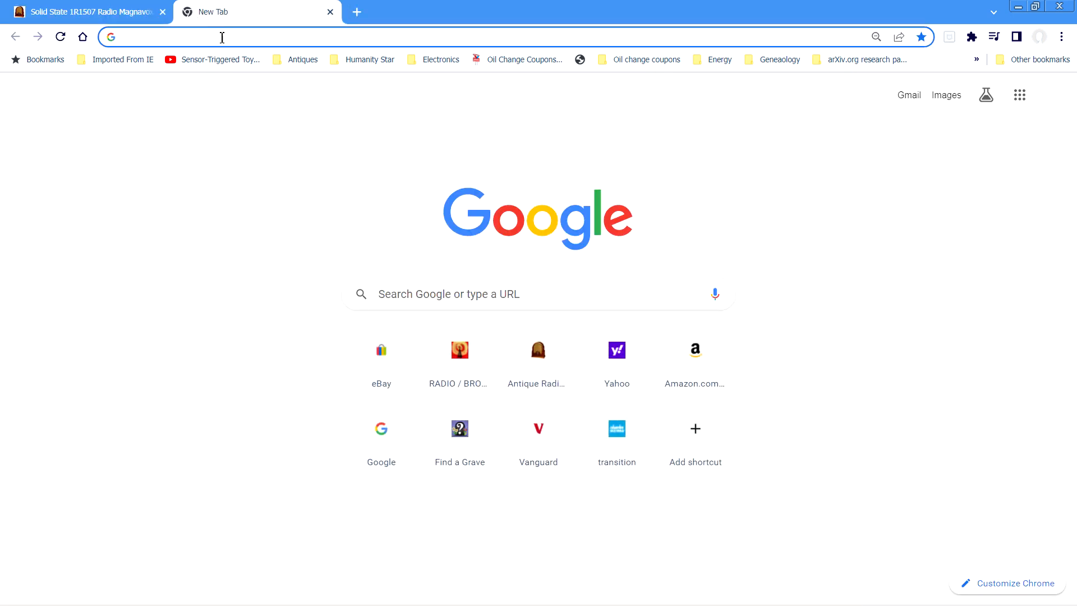
text(radiomuseum.org)
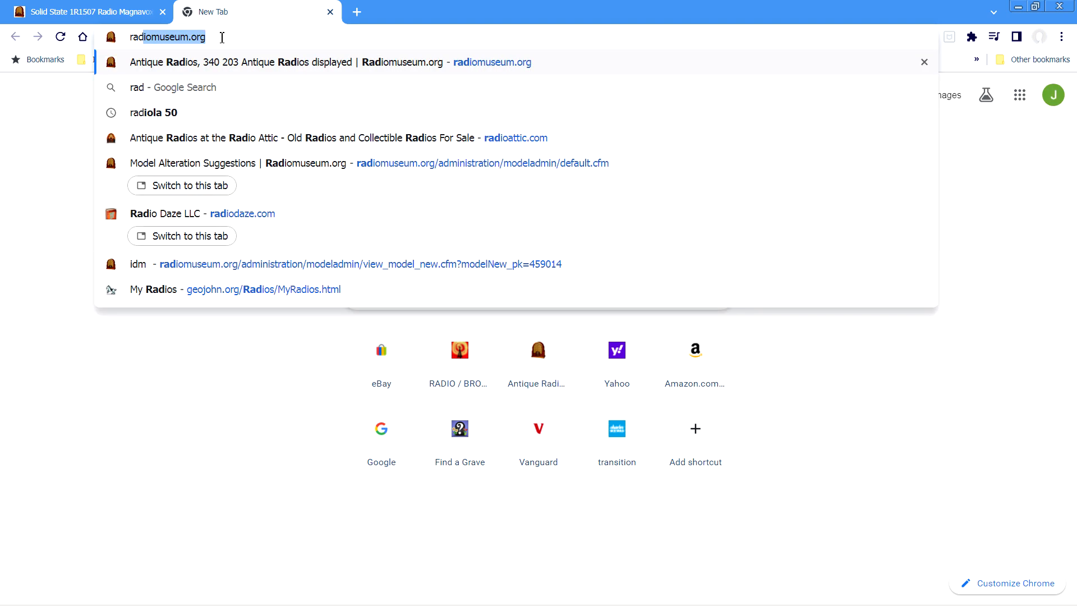
key(Return)
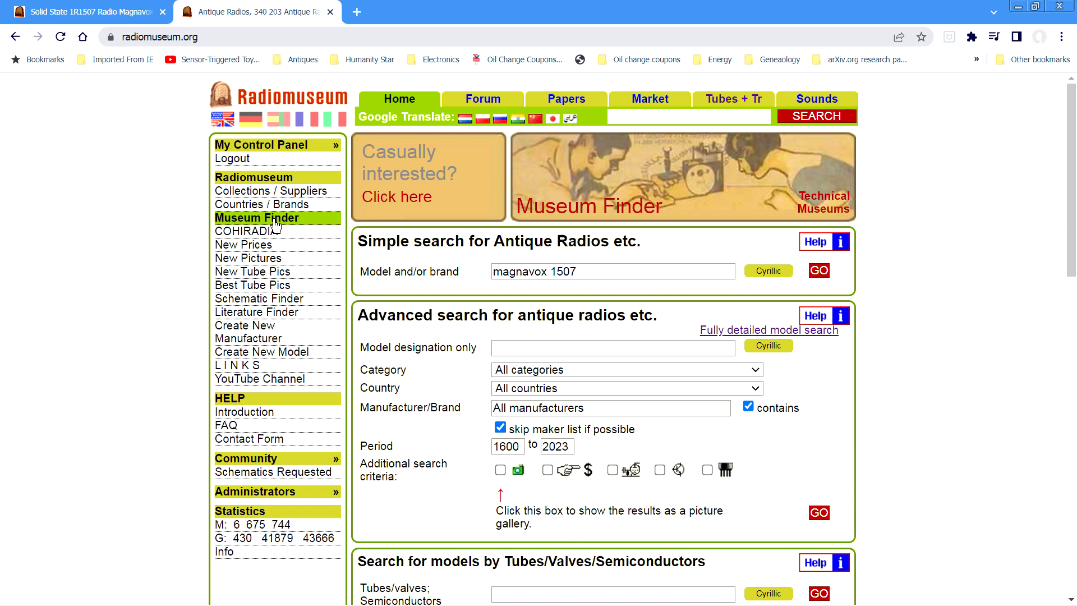
click(292, 358)
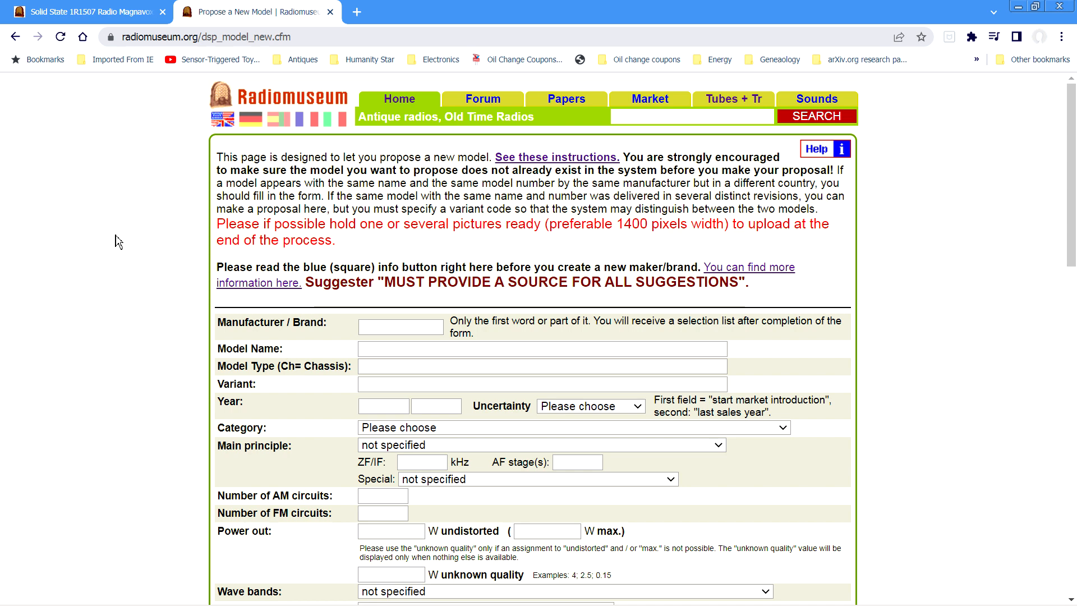
- Enter "magnavox" as the manufacturer and "Solid State" as the model name in the new model proposal
click(396, 324)
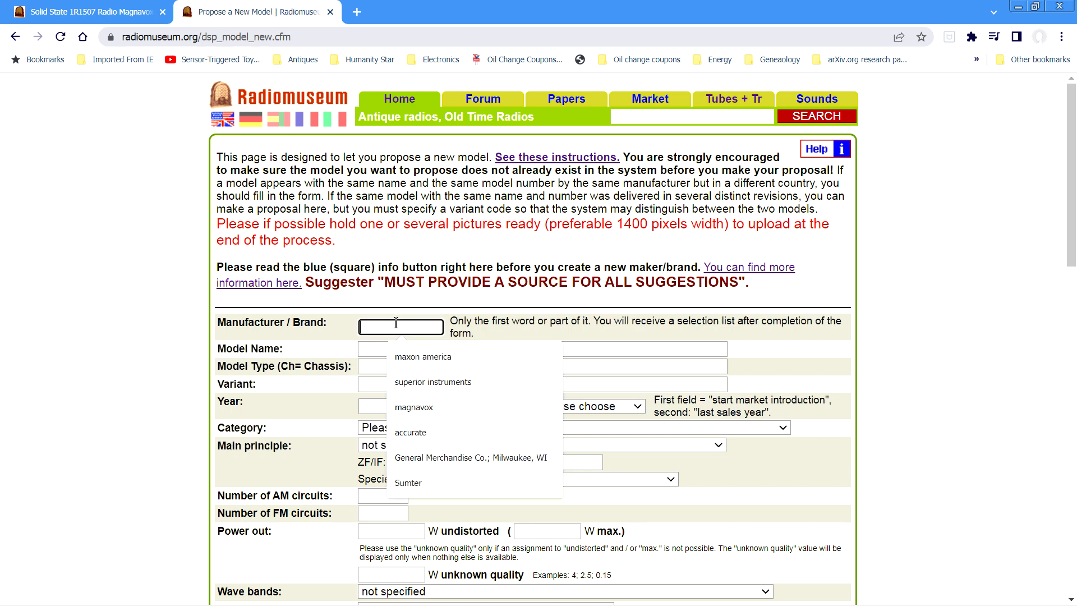
text(magna)
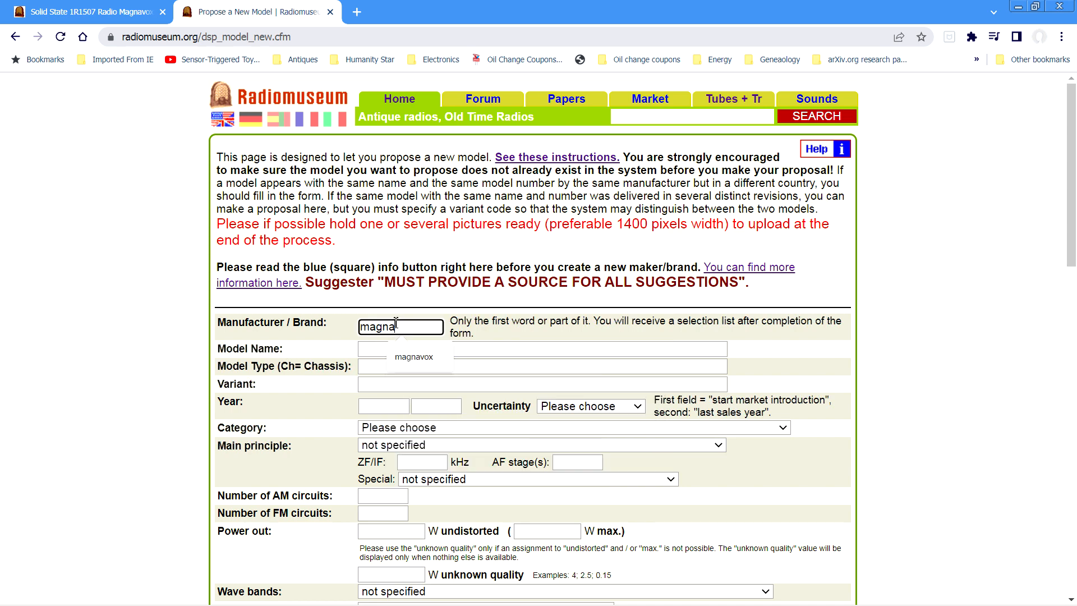
text(vox)
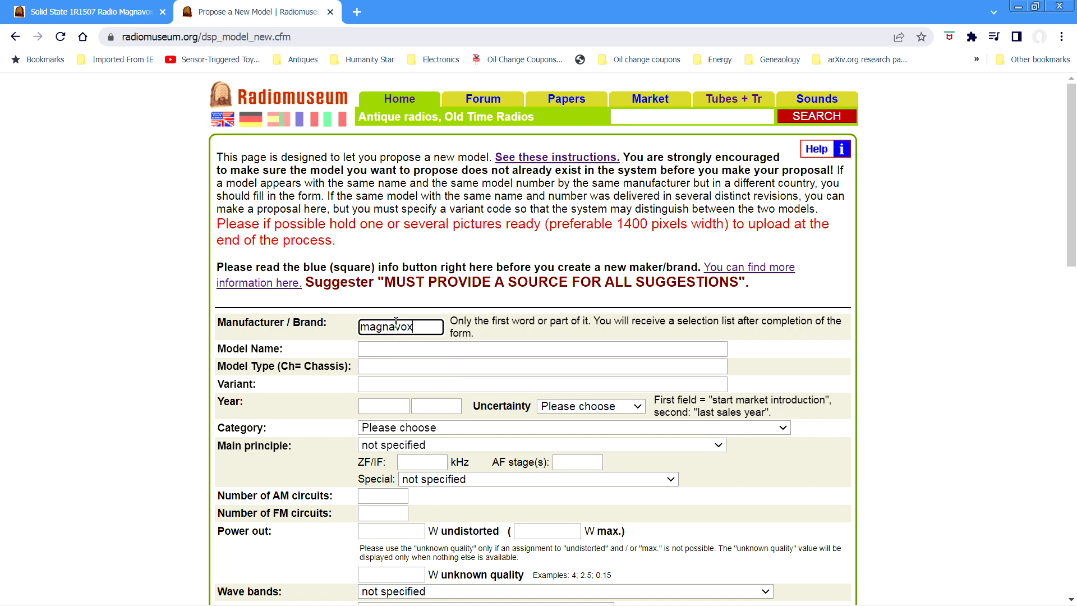
click(412, 352)
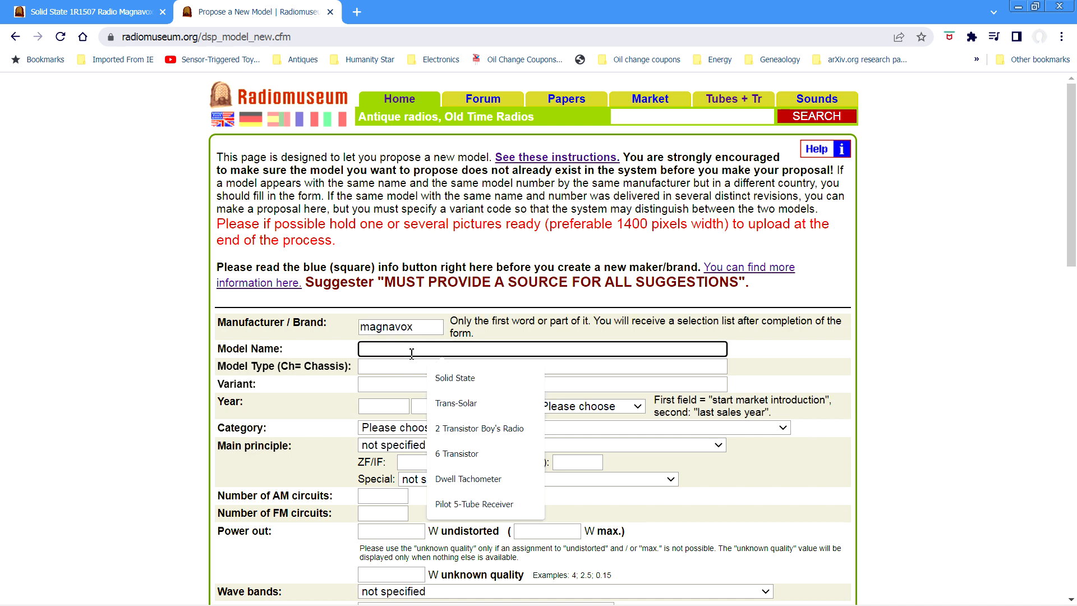
text(Solid )
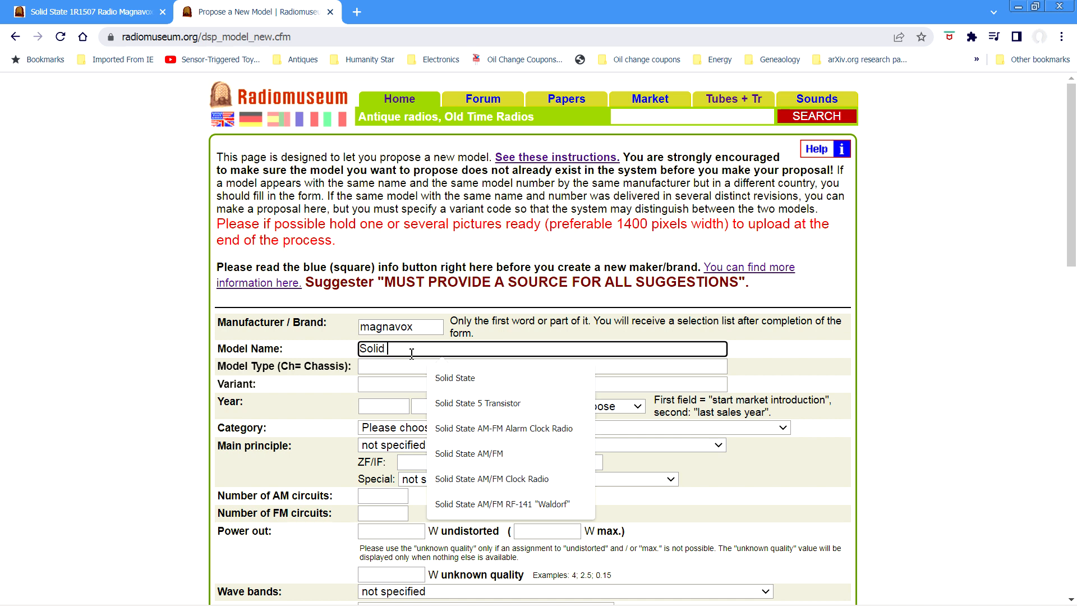
text(State)
- Enter "1R1506" as the model type in the new model proposal
click(404, 371)
text(1)
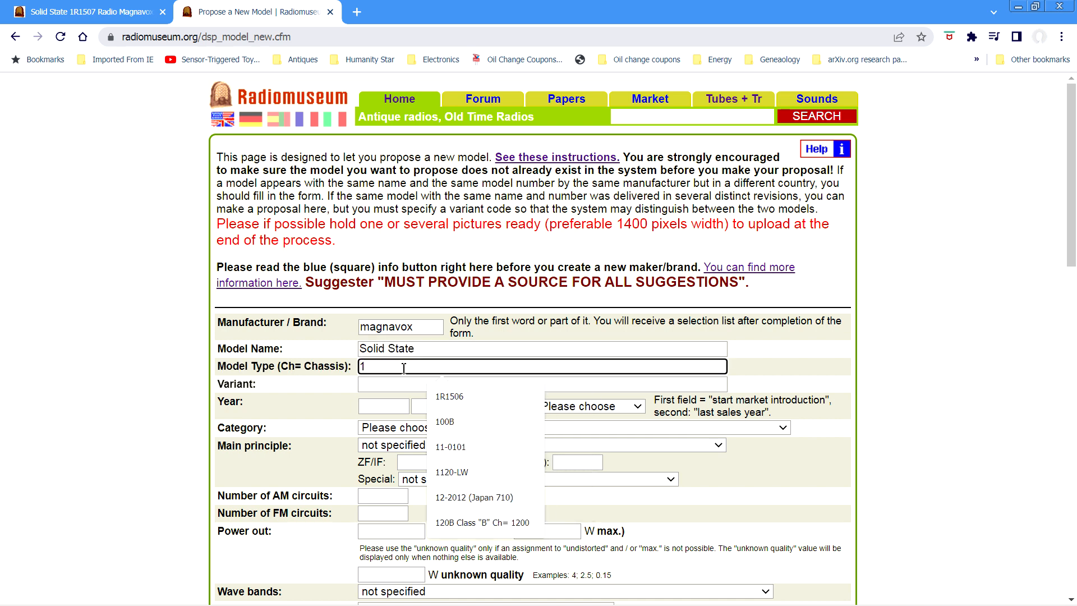
text(R1506)
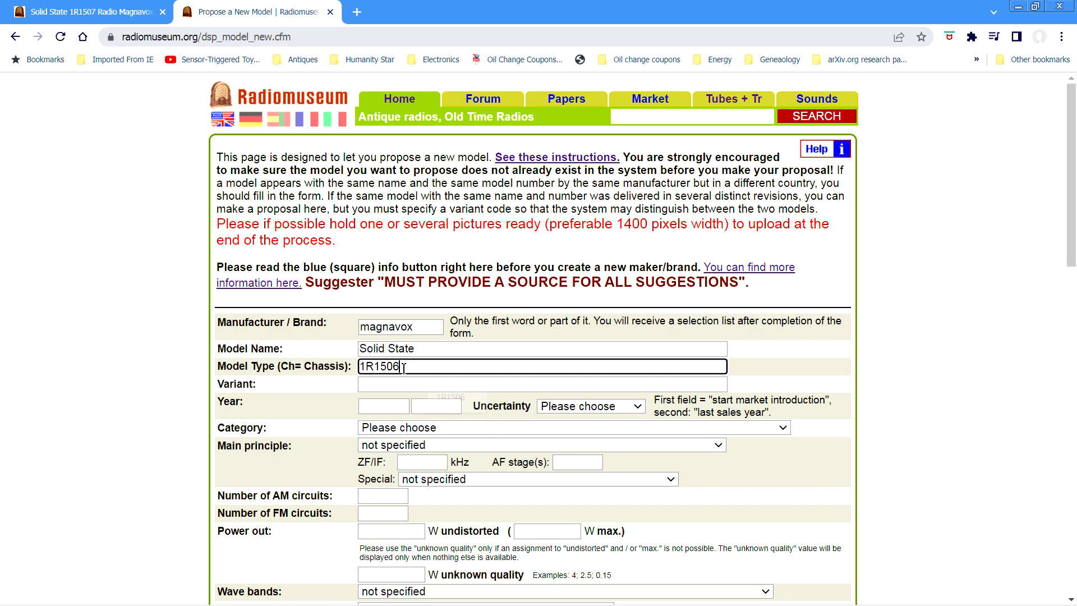
- Set the market introduction year to 1965 and its uncertainty to "?? = only a guess"
click(384, 410)
text(1)
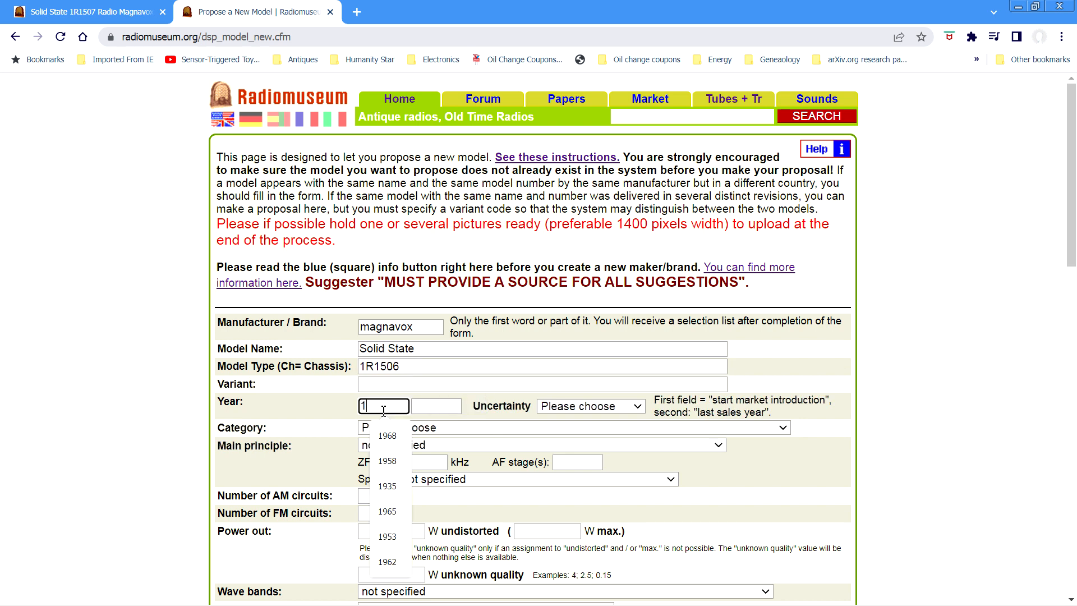
text(965)
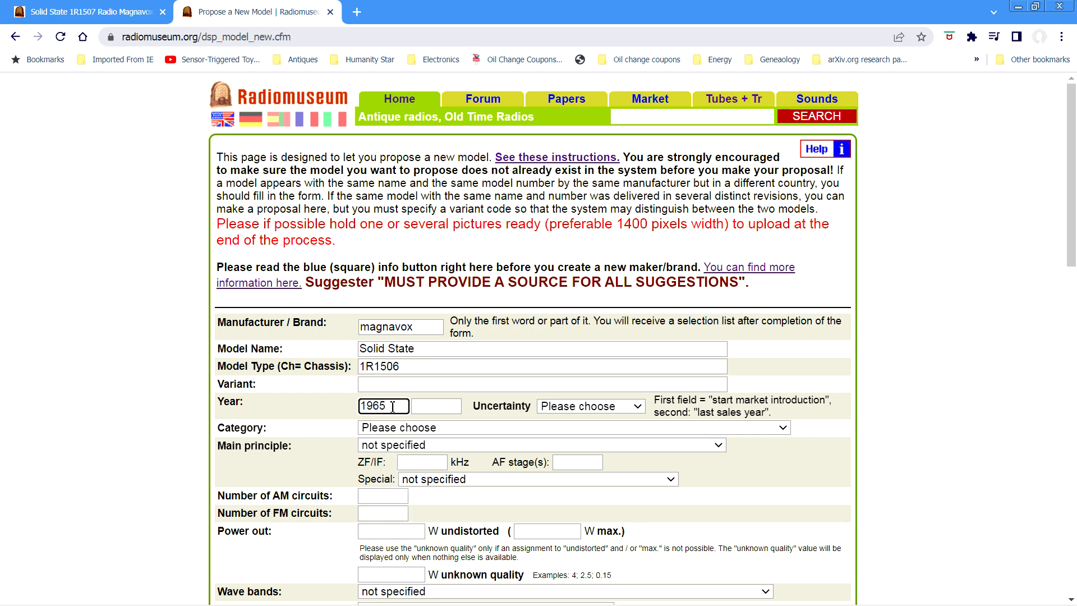
click(629, 415)
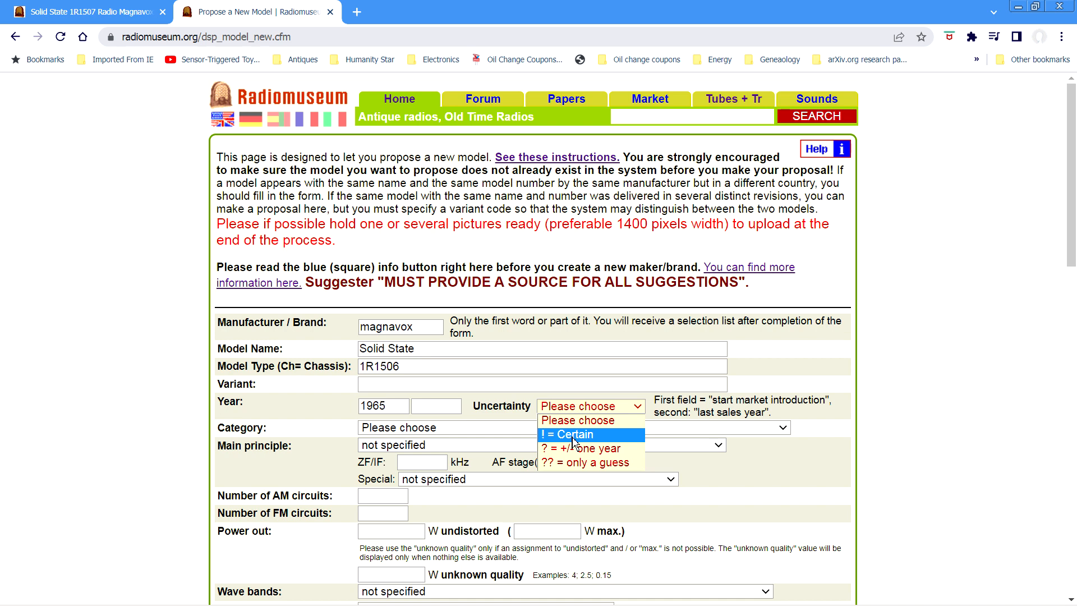
click(578, 462)
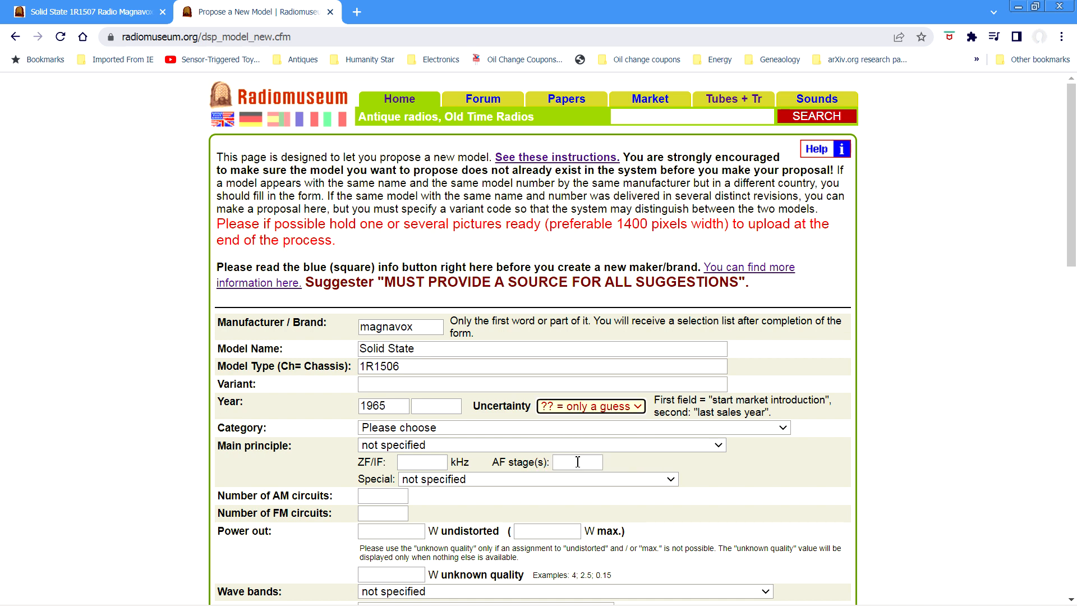
- Set the category to "Broadcast Receiver - or past WW2 Tuner [Radio]" and the main principle to "Superheterodyne (common)"
click(480, 432)
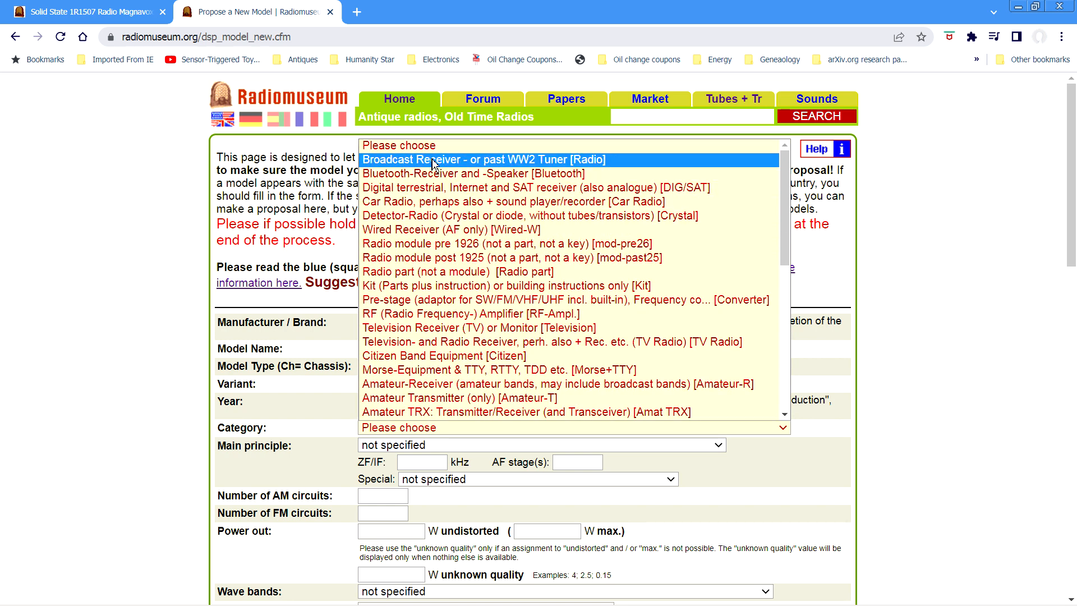
click(459, 160)
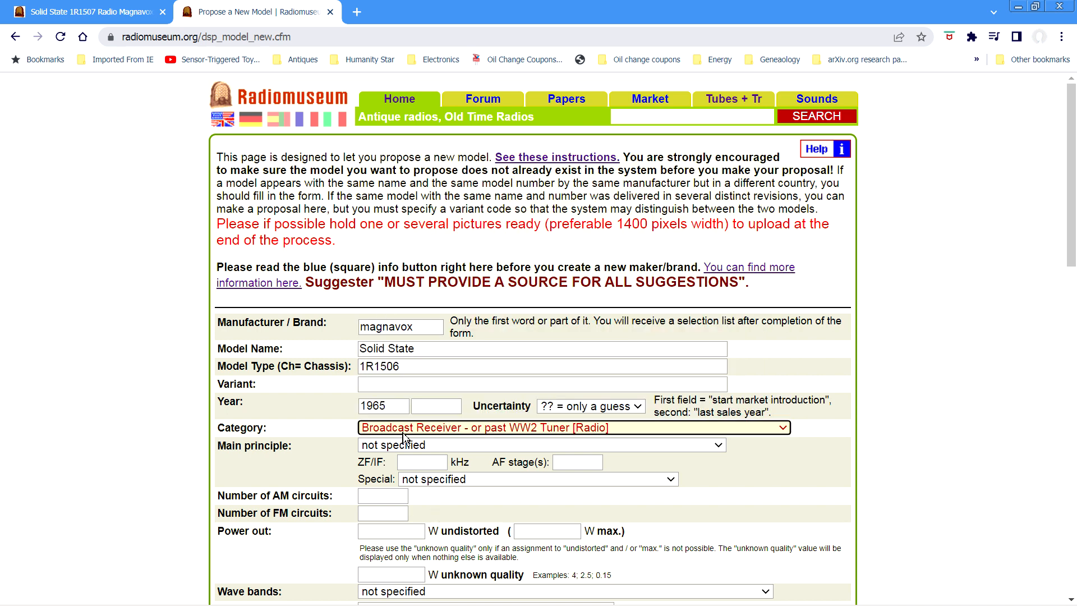
click(463, 447)
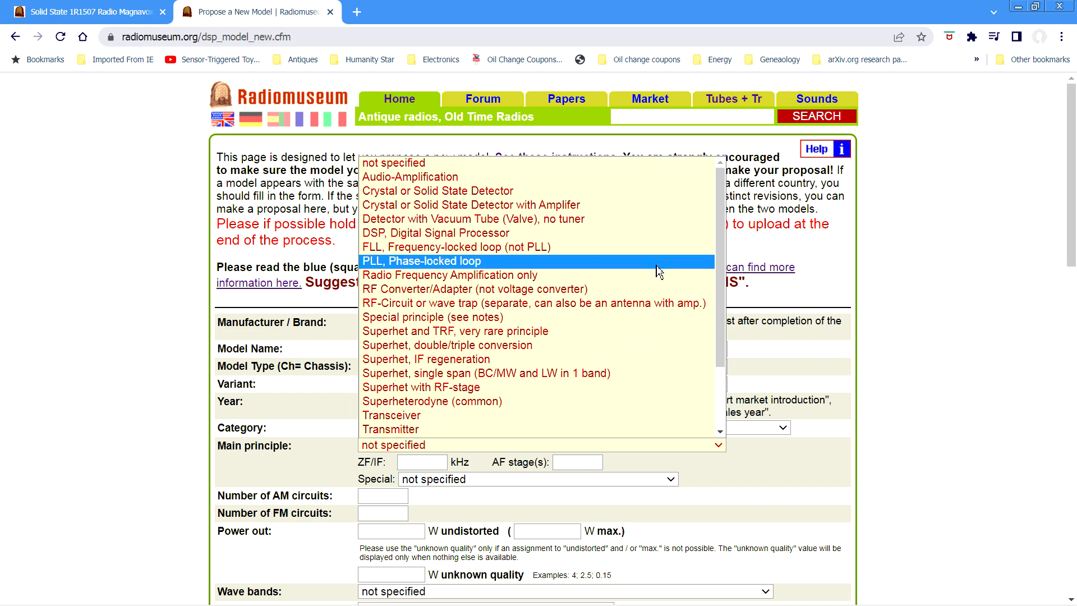
scroll(498, 300, down, 2)
scroll(497, 304, up, 2)
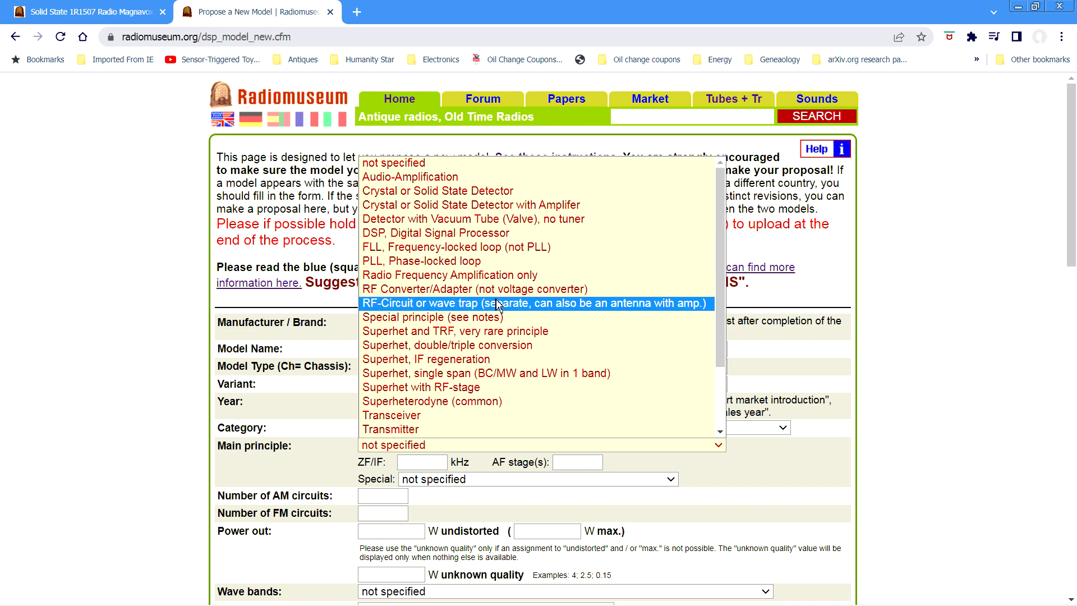
click(430, 403)
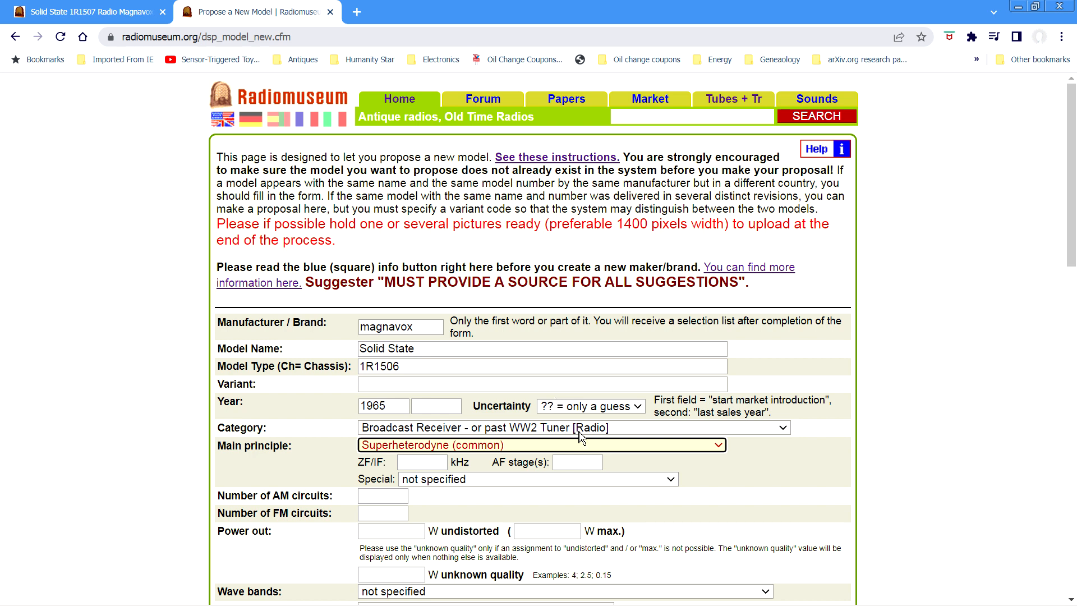
- Set the intermediate frequency (ZF/IF) of the receiver to 455 kHz
scroll(784, 490, down, 3)
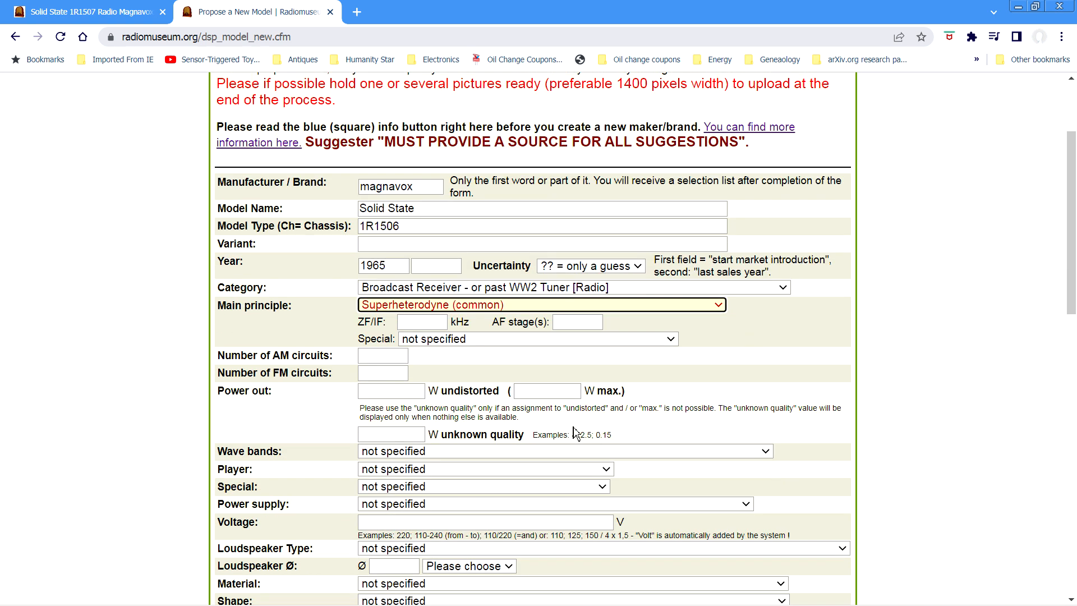
click(430, 325)
text(455)
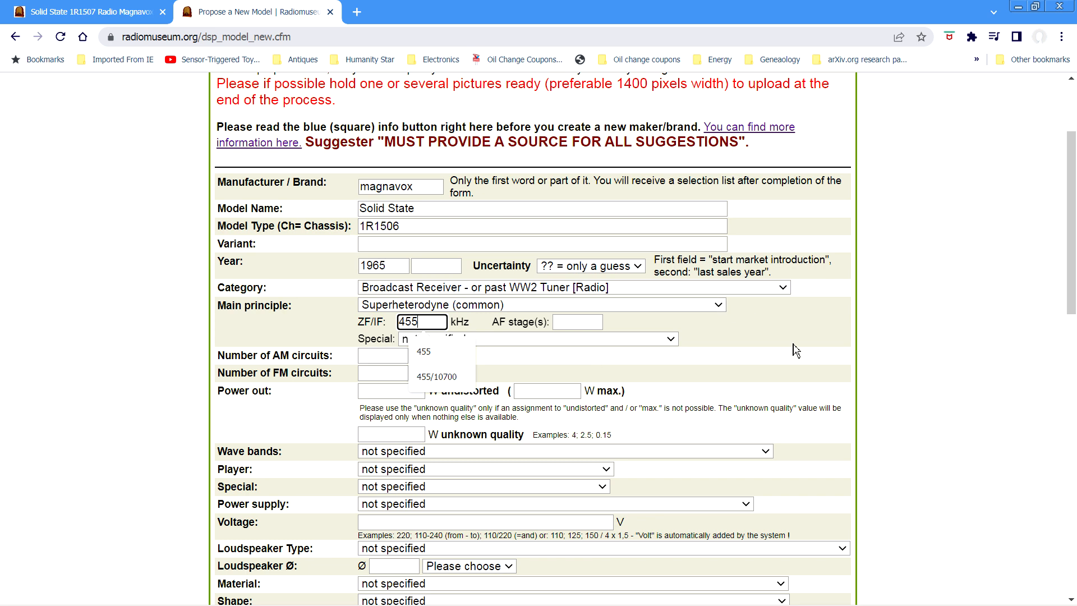
click(806, 320)
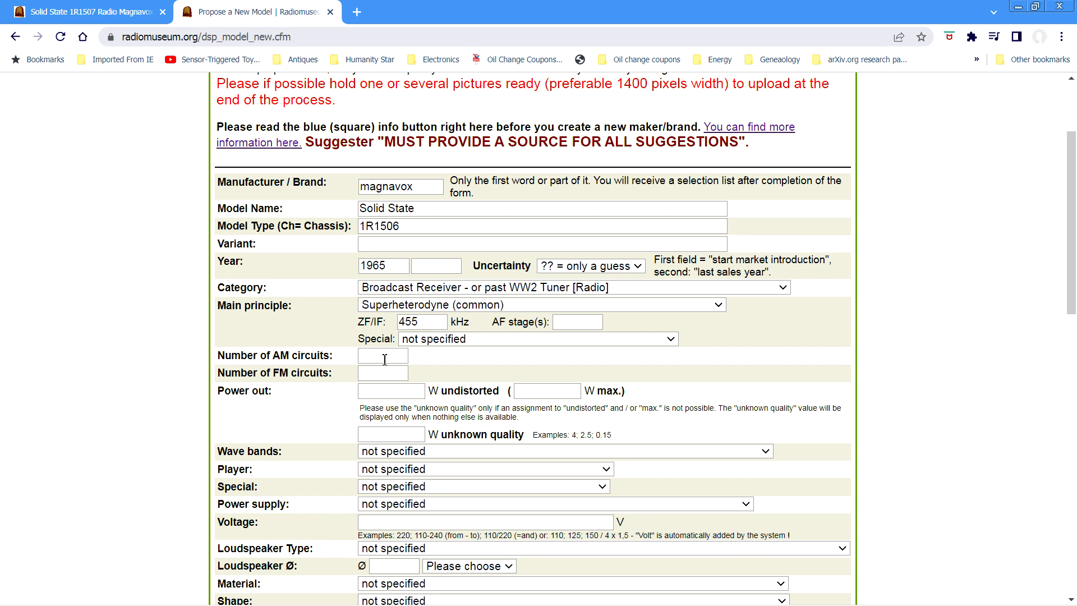
- Set the wave bands of the radio to "Broadcast only (MW). [B]"
scroll(834, 339, down, 1)
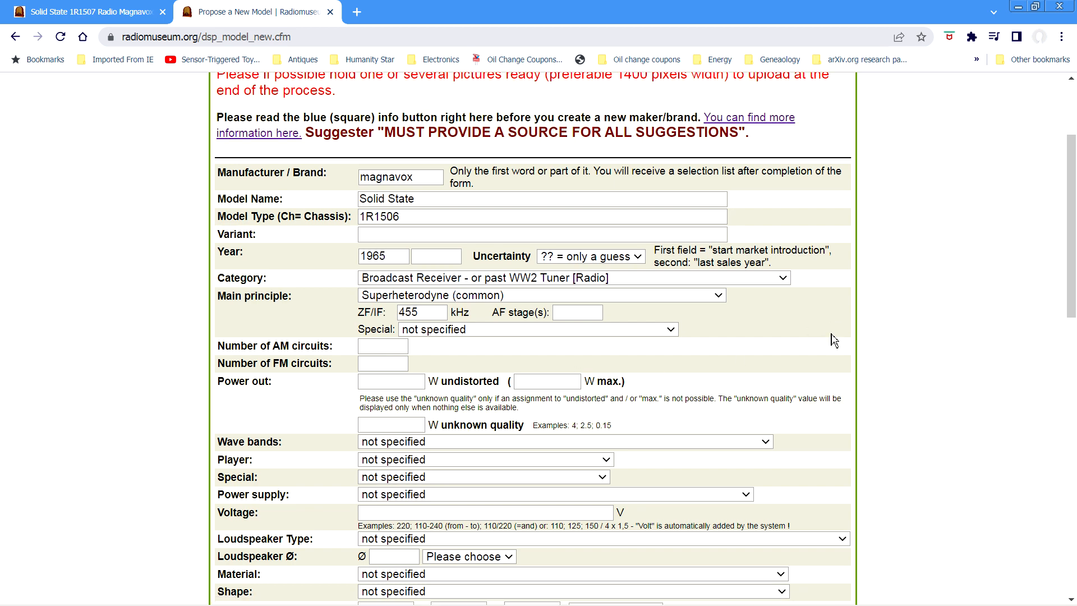
scroll(834, 339, down, 3)
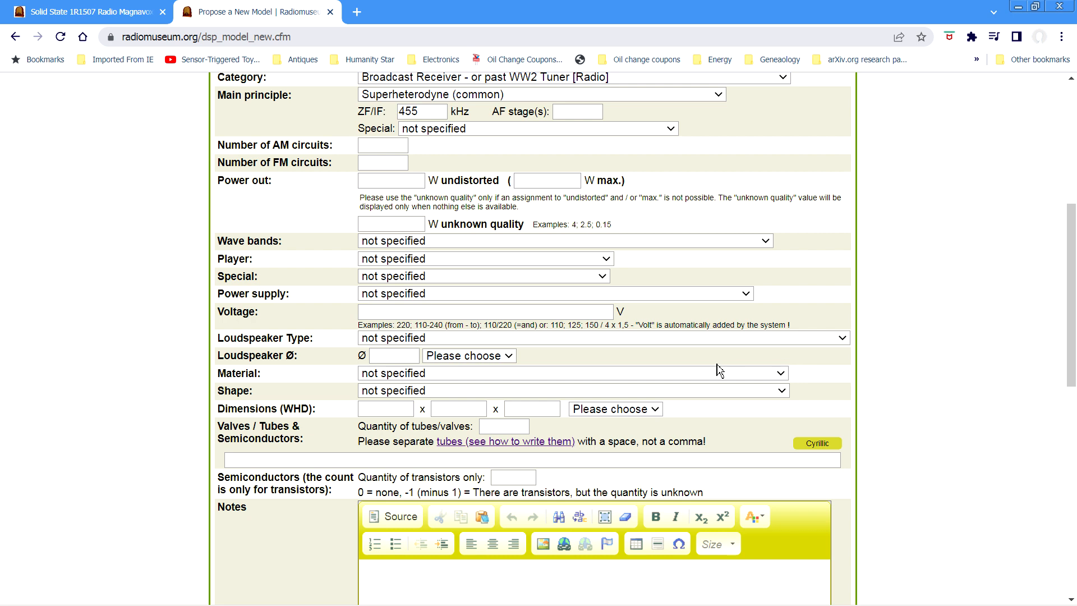
click(510, 242)
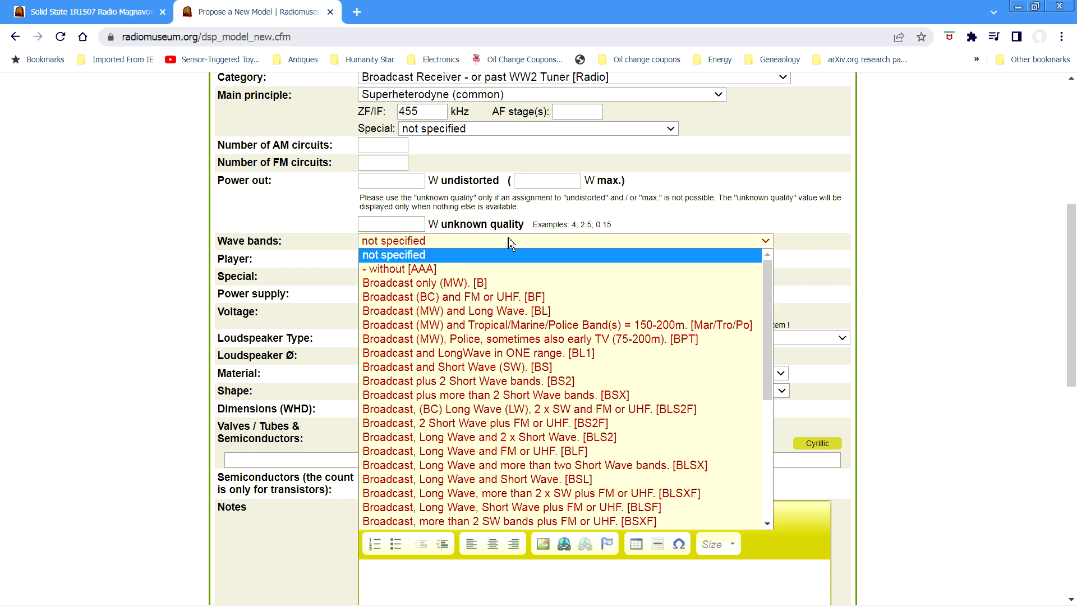
click(425, 286)
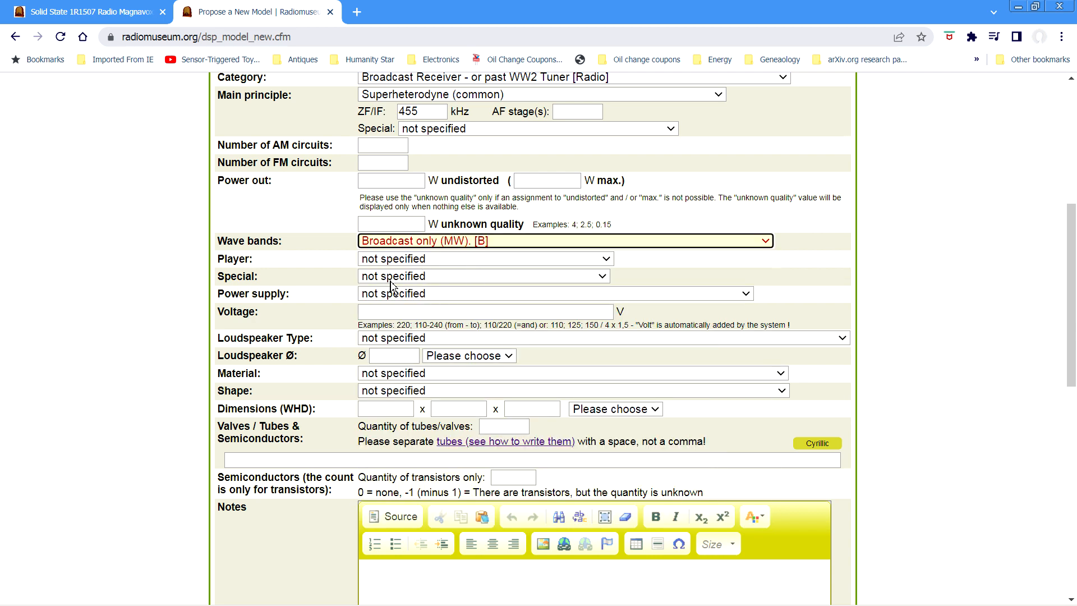
- Set the power supply to "Alternating Current supply (AC) - [AC]" with a voltage of 120 V
click(451, 298)
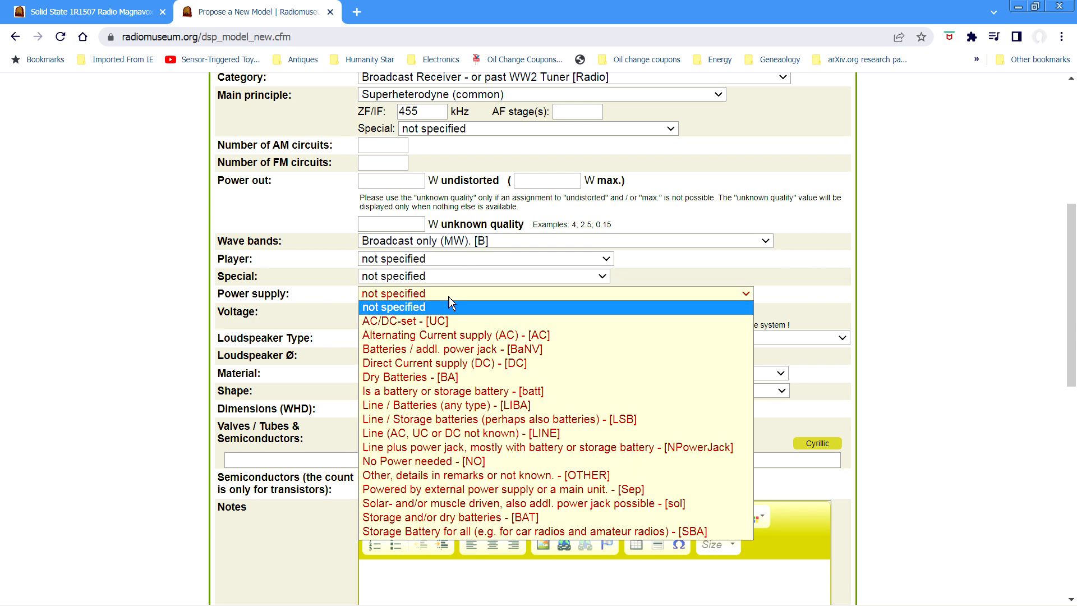
click(472, 336)
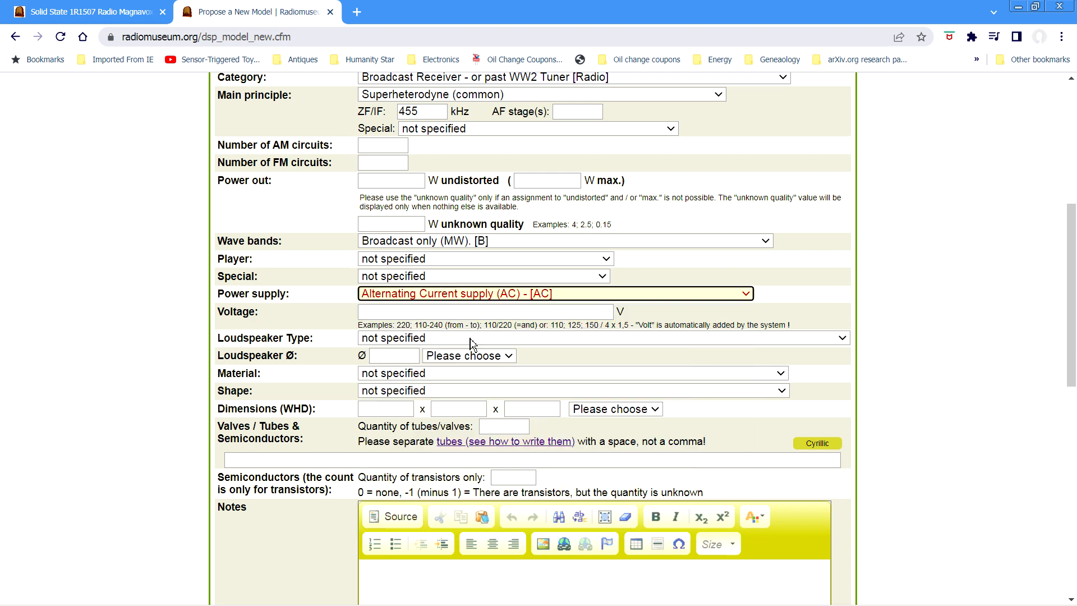
click(397, 312)
text(120)
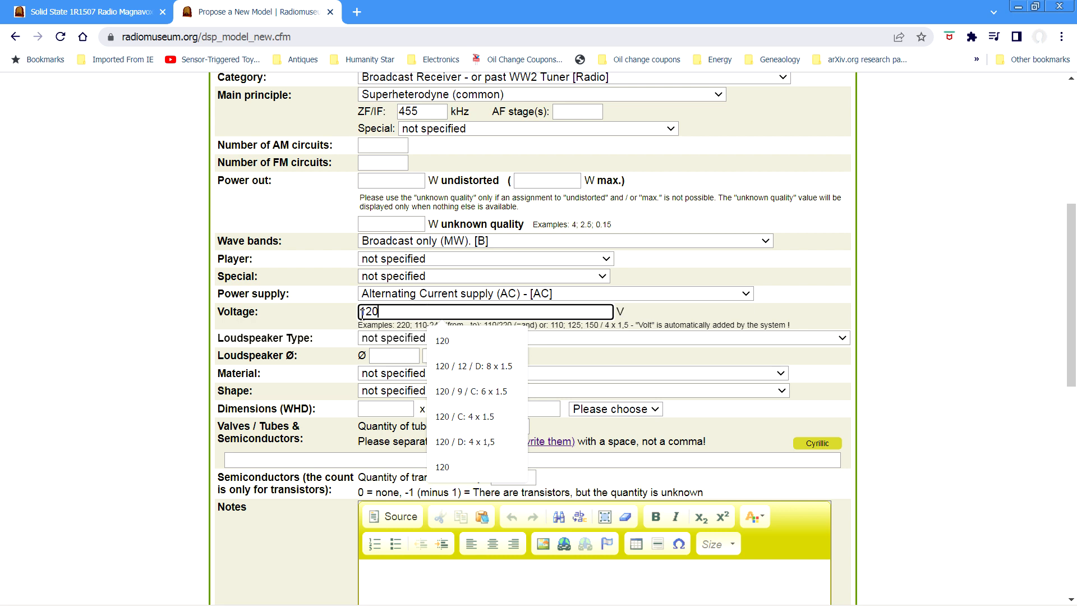
click(318, 324)
- Specify a "Permanent Magnet Dynamic (PDyn) Loudspeaker (moving coil) - [DynP]" with a diameter of 2.5 inch
scroll(318, 324, down, 1)
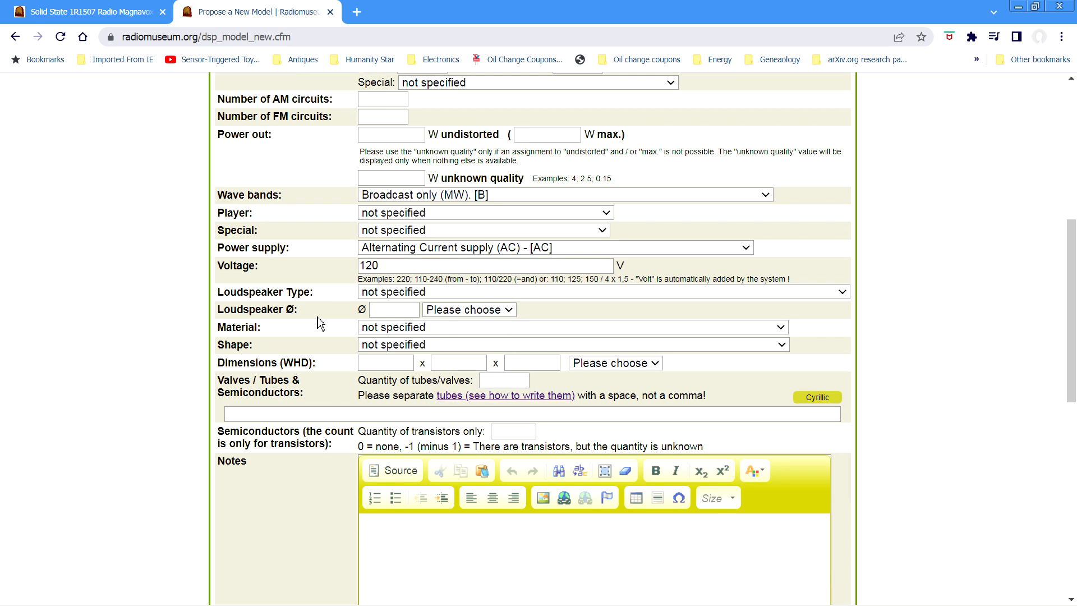
click(523, 273)
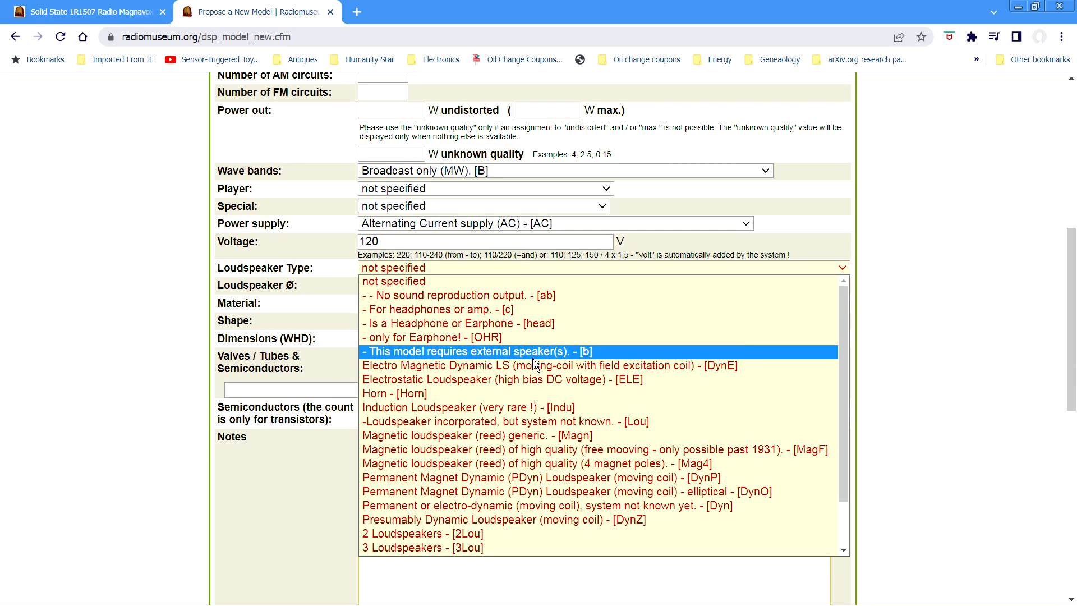
click(591, 484)
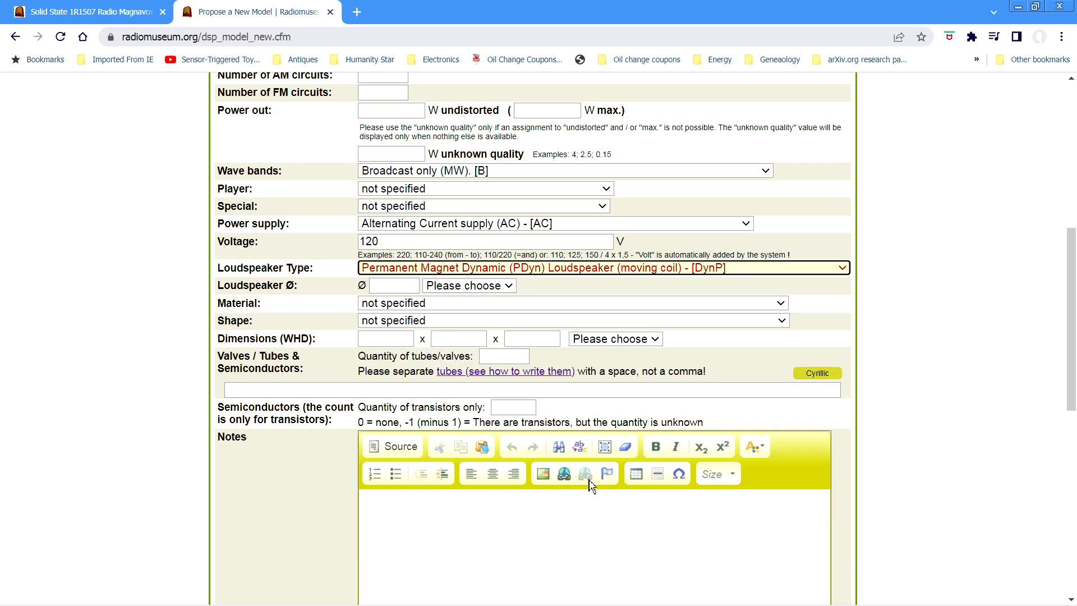
click(397, 286)
text(2.5)
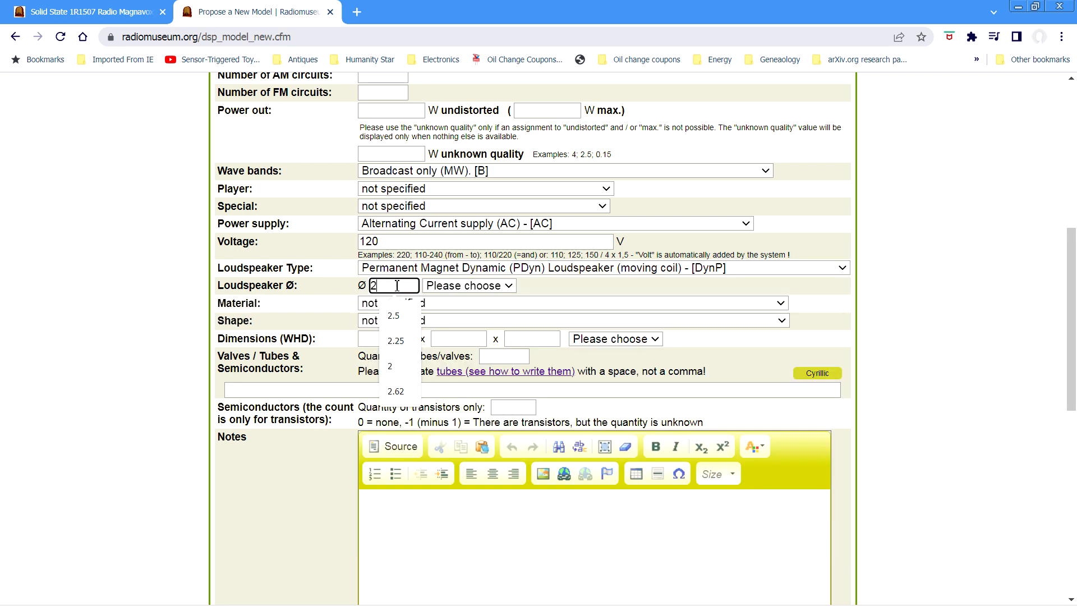
click(479, 285)
click(444, 333)
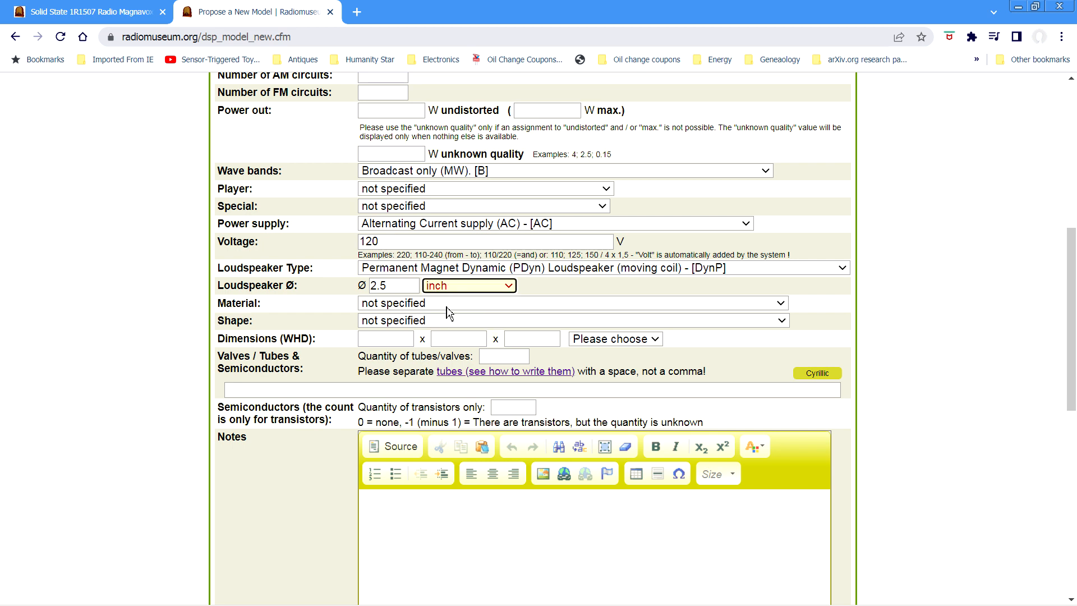
- Set the material to "Plastics (no bakelite or catalin) [PLA]" and the shape to "Tablemodel without push buttons, Mantel/Midget/Compact up to 14 [TMA]"
click(449, 305)
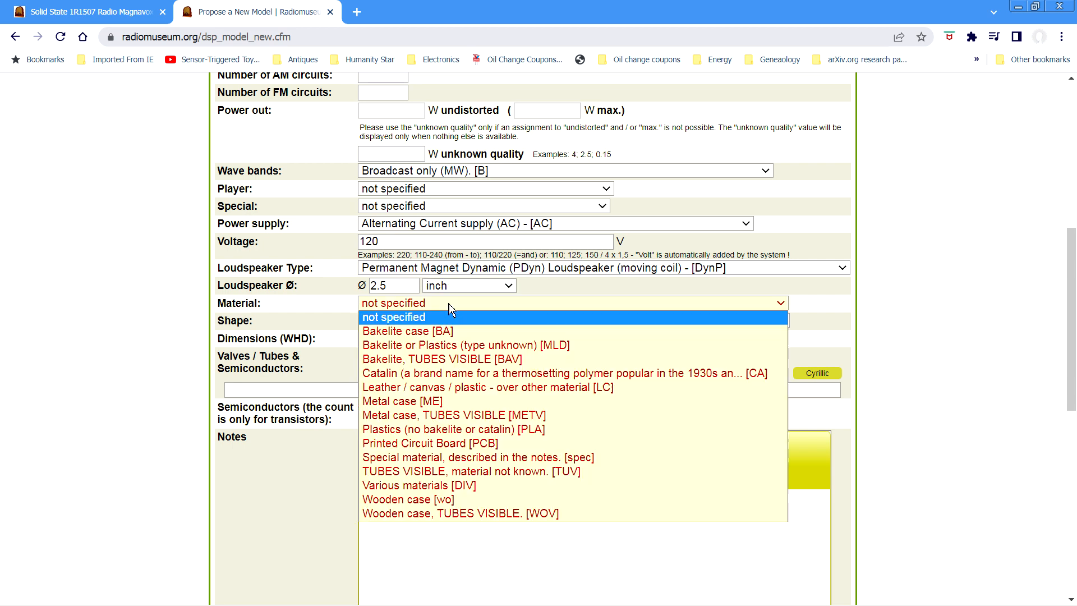
click(451, 430)
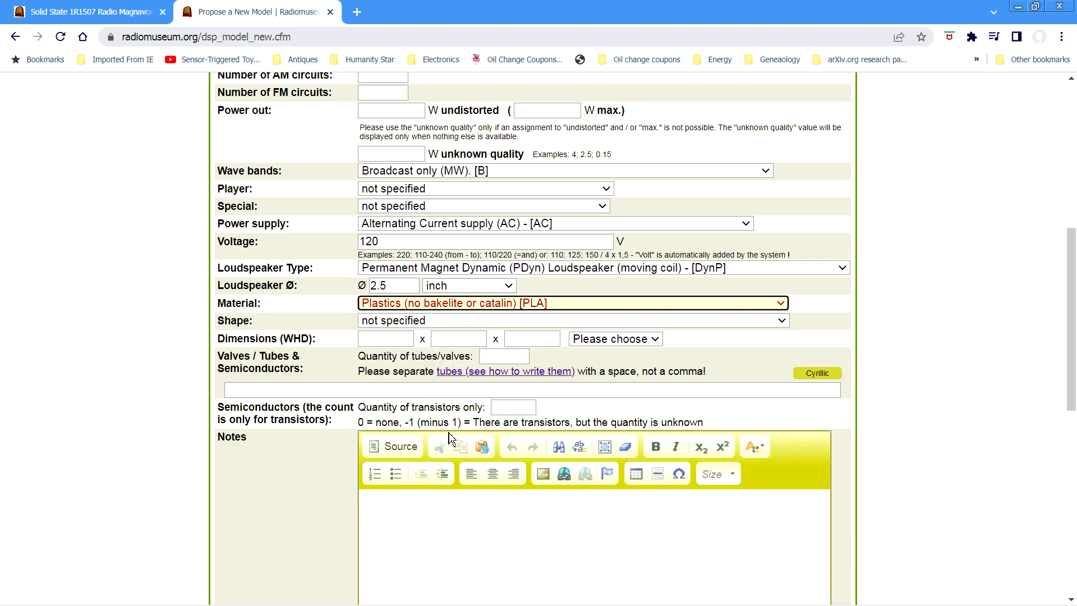
click(443, 321)
scroll(517, 226, down, 3)
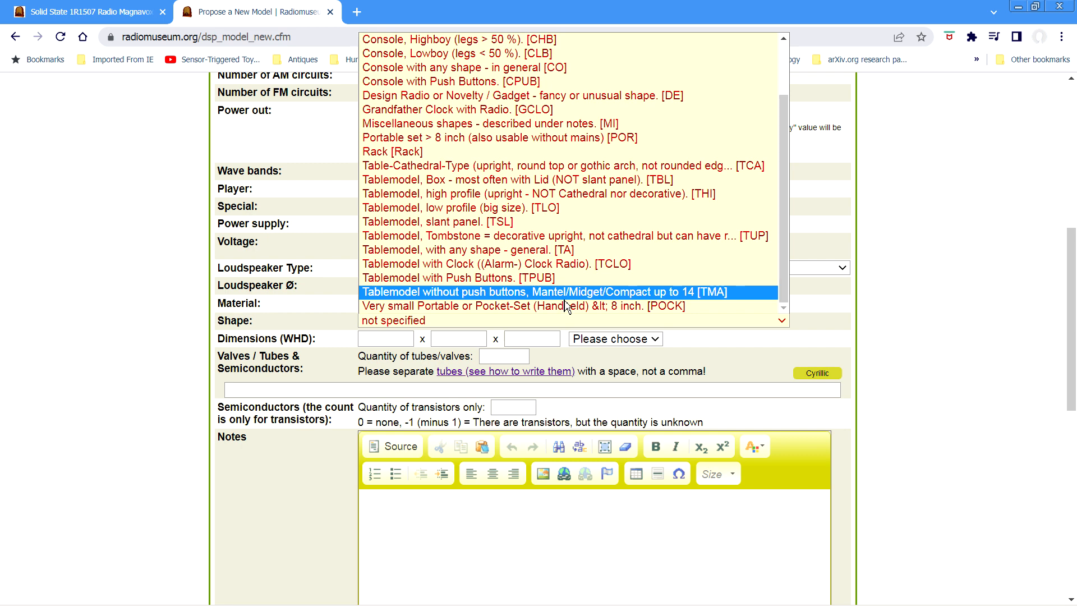
click(397, 292)
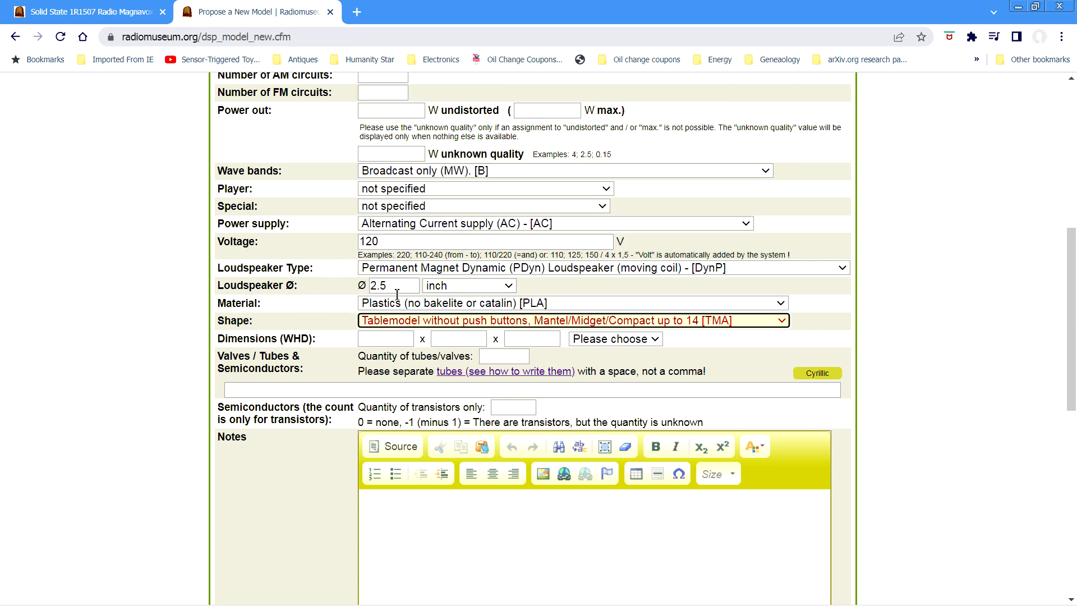
- Set the radio's dimensions (width, height, depth) to 9.75 x 4 x 4 inch
click(385, 340)
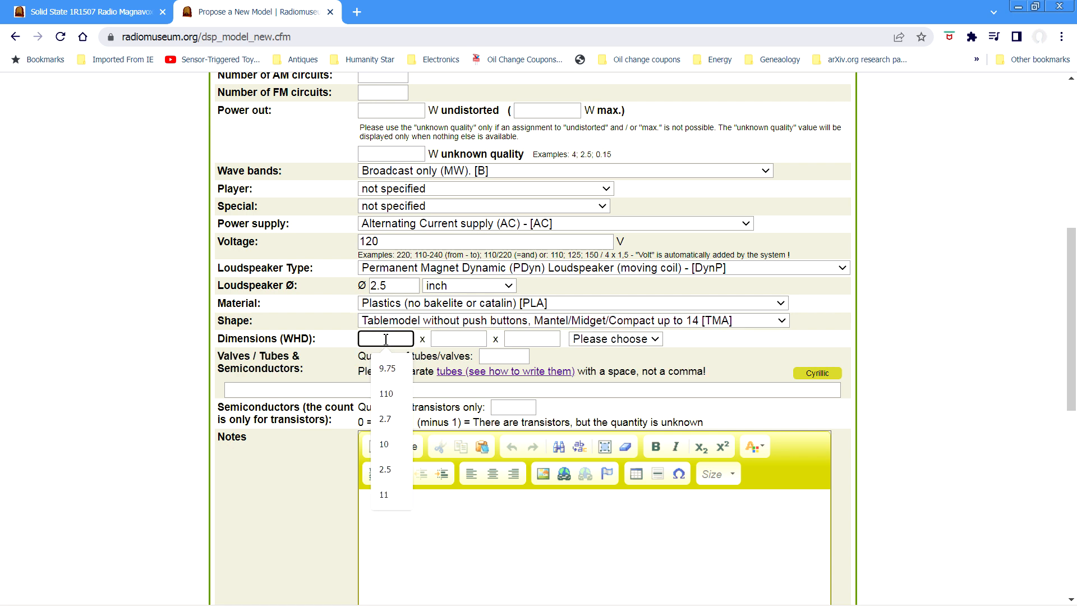
text(9.75)
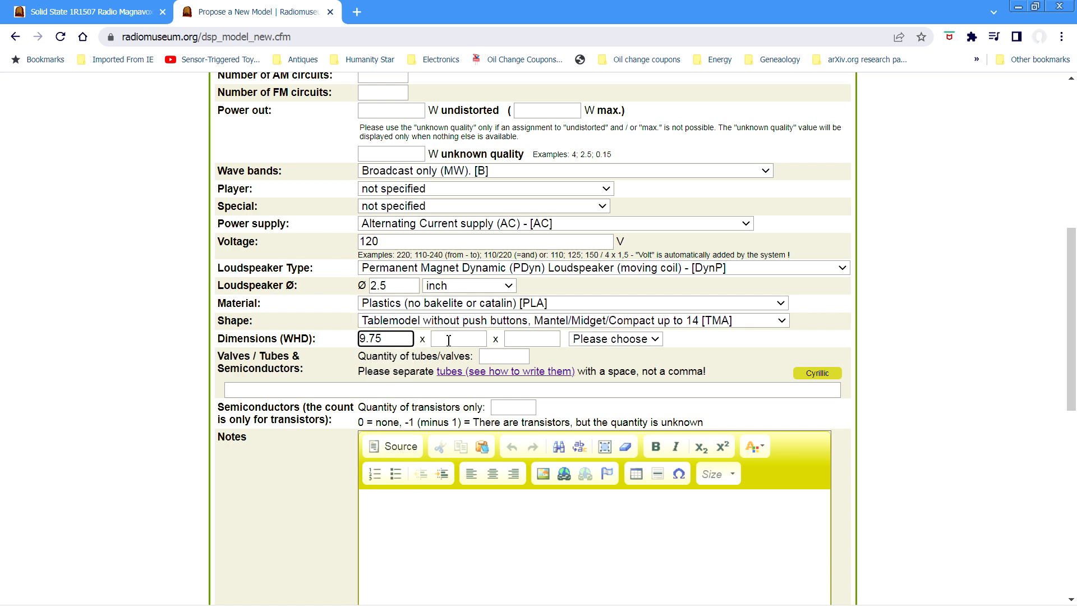
click(459, 341)
text(4)
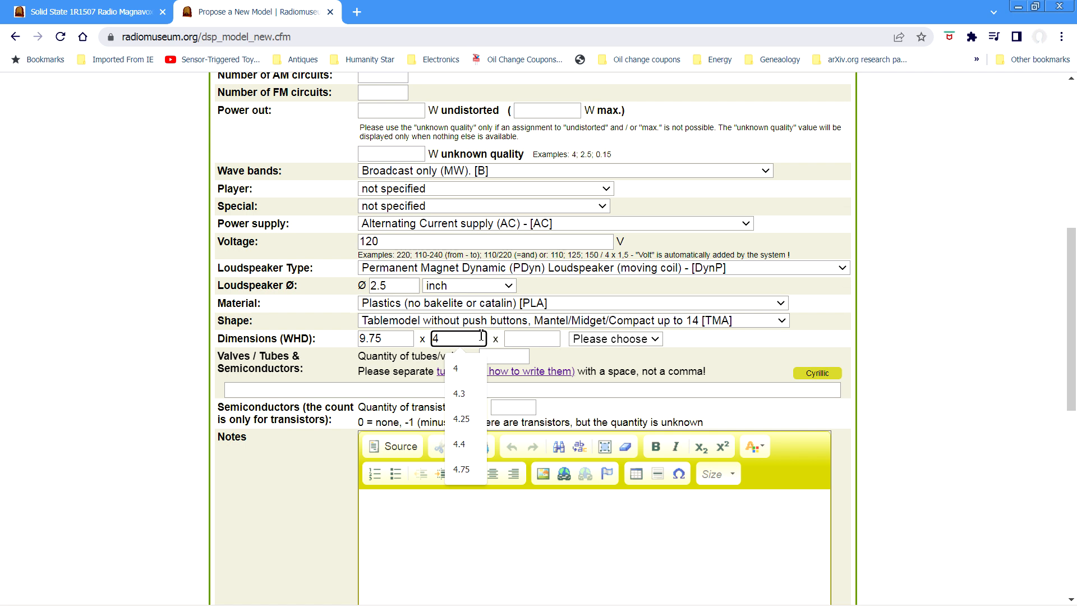
click(531, 338)
text(4)
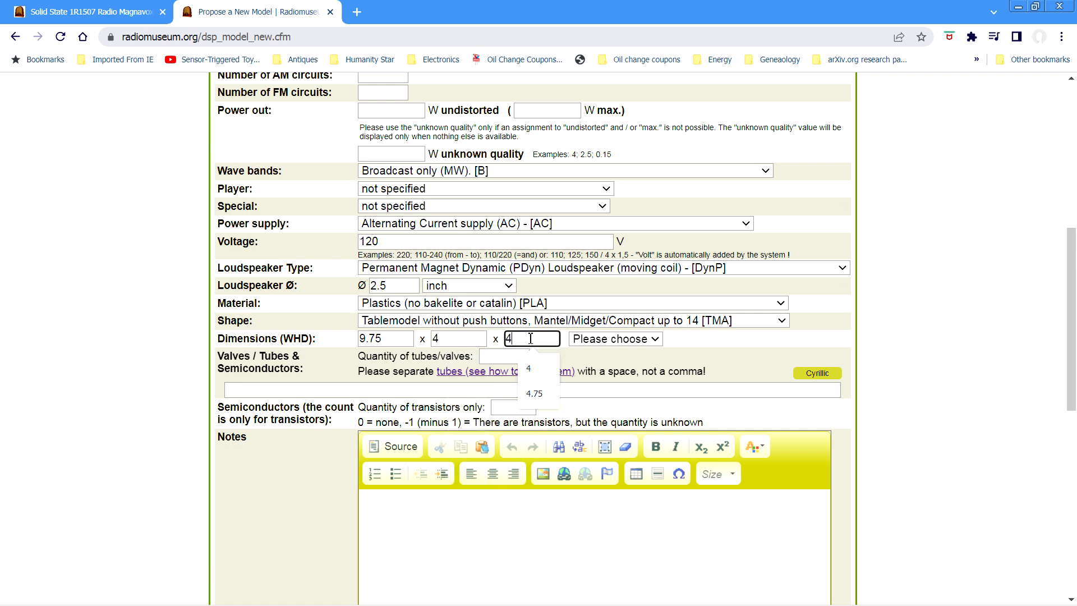
click(629, 341)
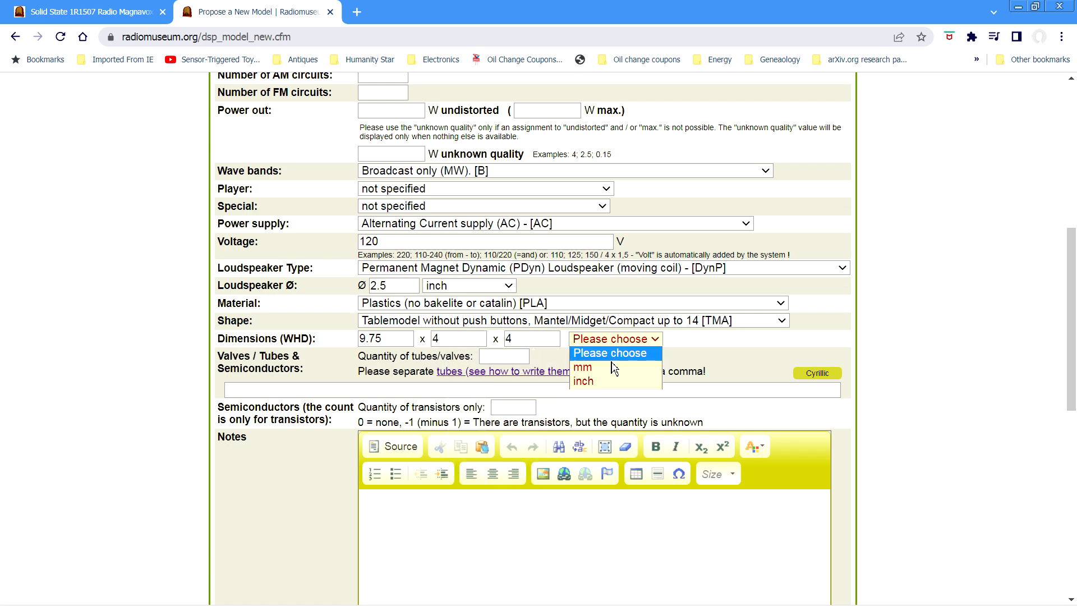
click(588, 382)
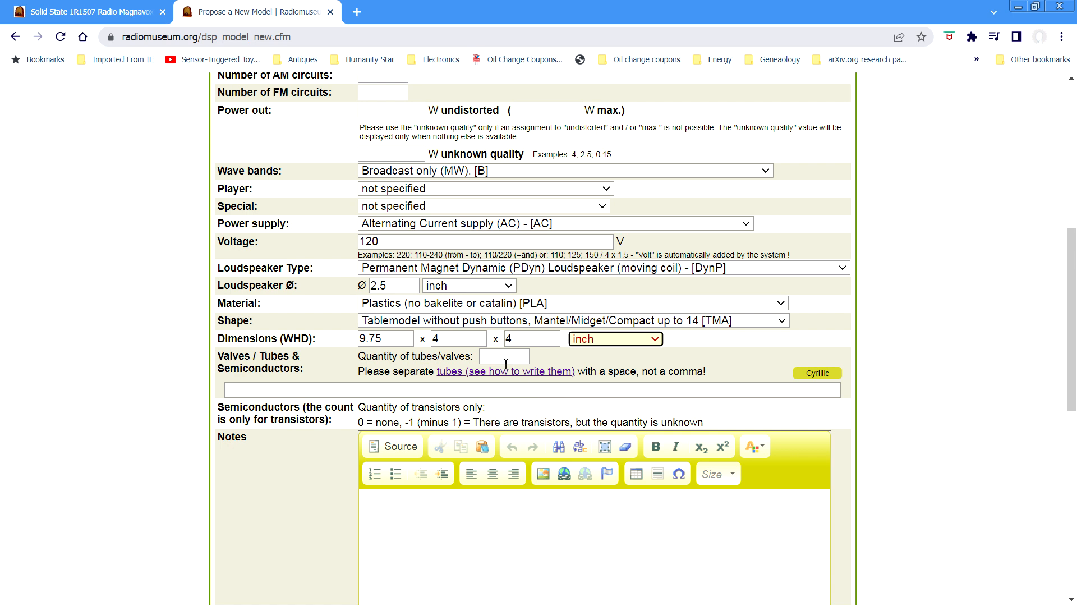
- Set the transistor quantity to 7 and list the semiconductors as "2SC460 U1585G U1585G U1585G U1585G 2N4141 2SB156"
click(520, 413)
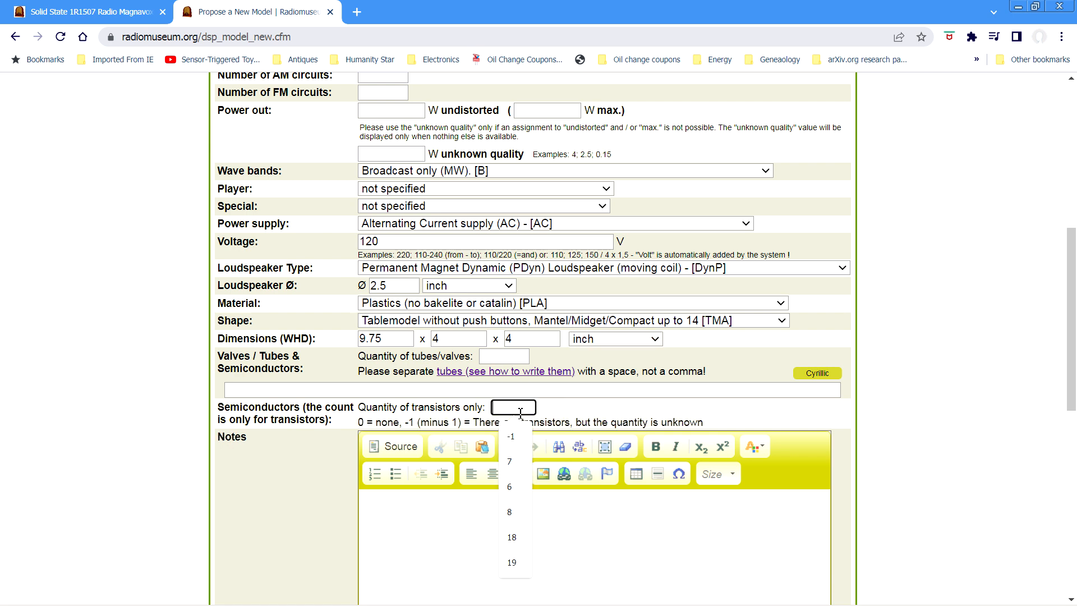
text(7)
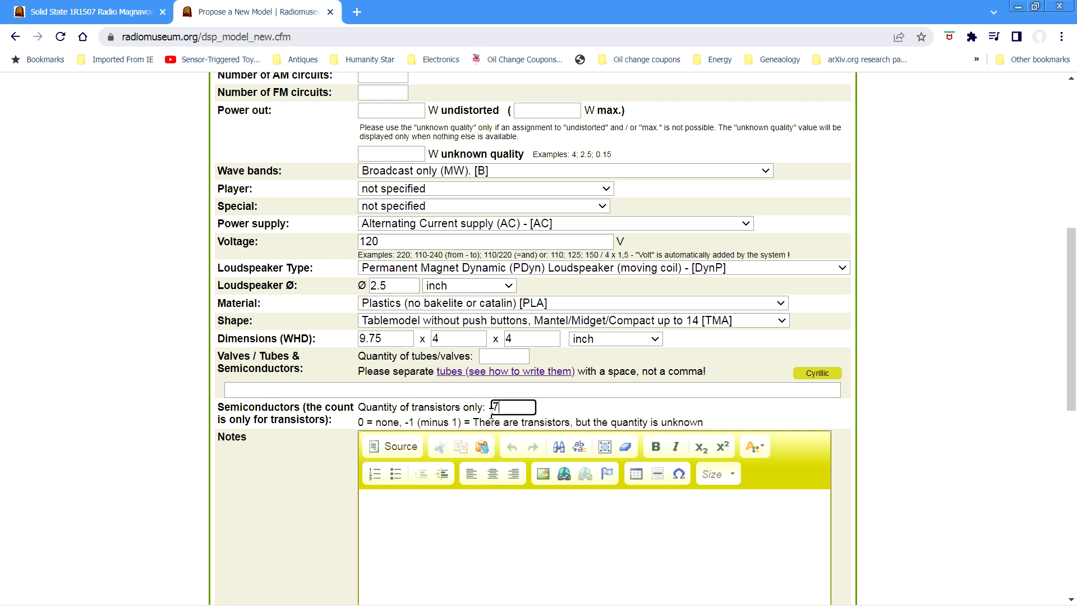
click(334, 391)
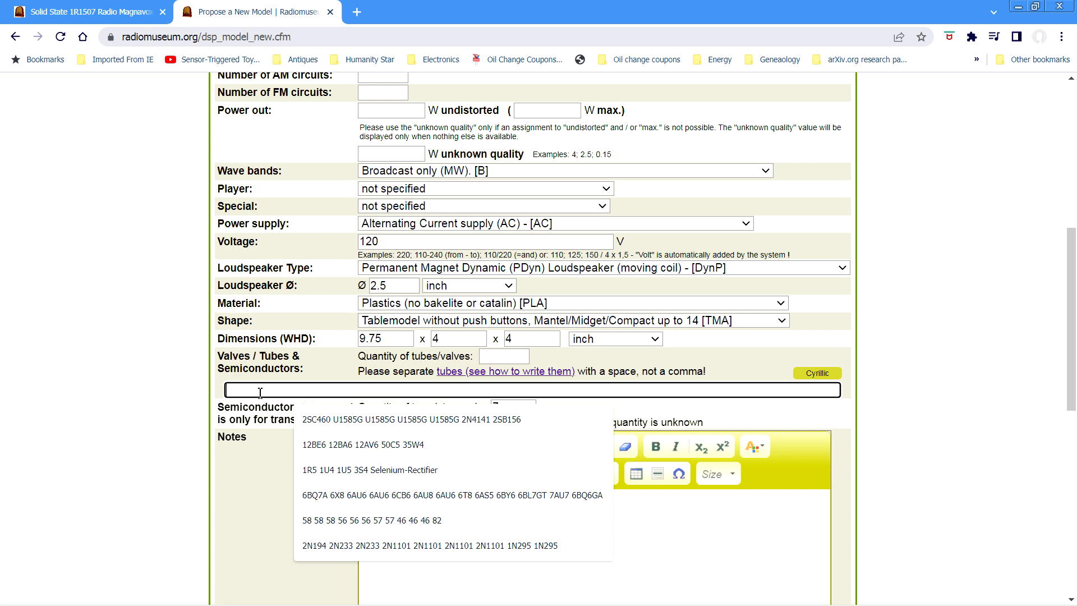
text(2SC460)
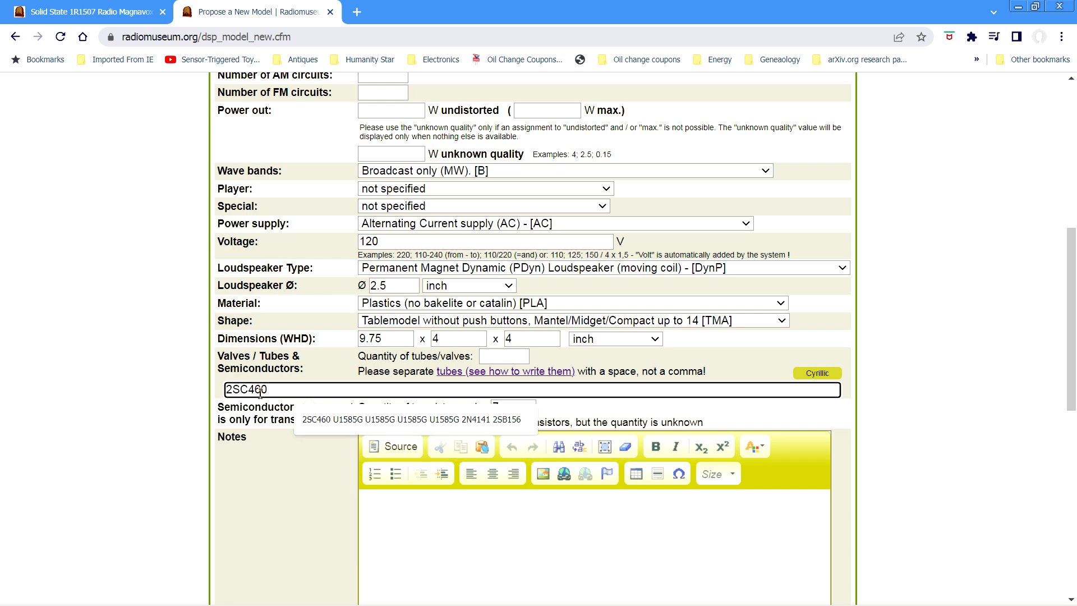
click(303, 419)
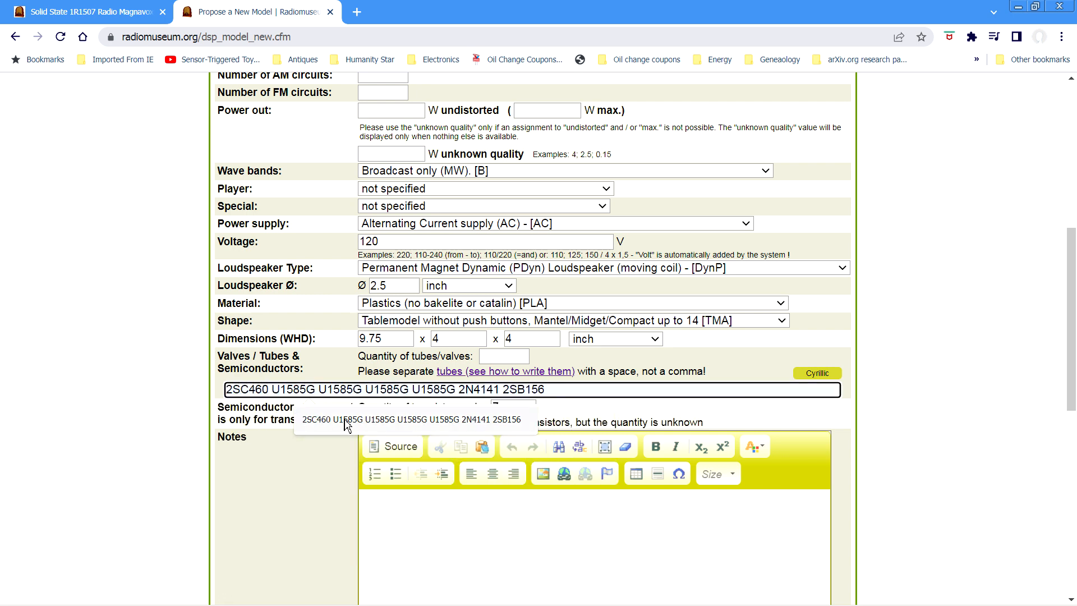
click(421, 424)
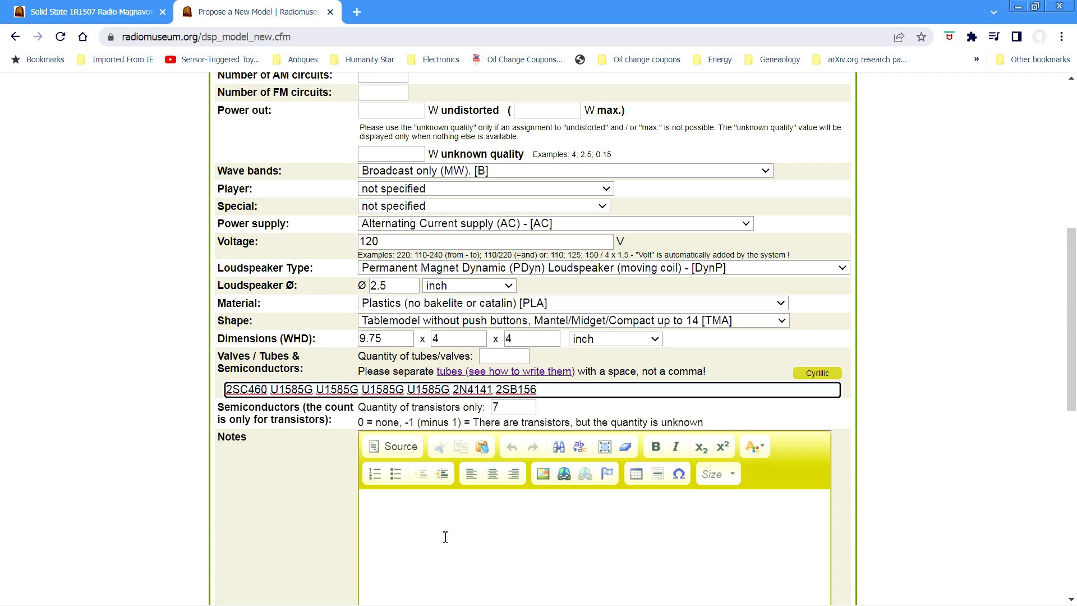
- Enter "Clock radio version is the Magnavox 1R1507." in the model's notes
click(479, 561)
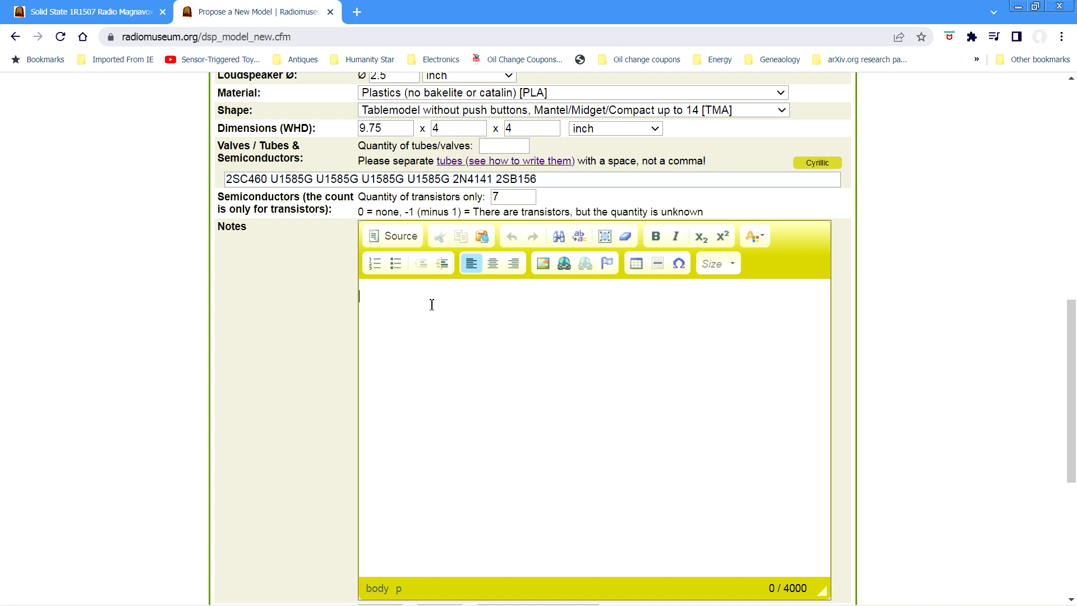
text(Clock radio version is the )
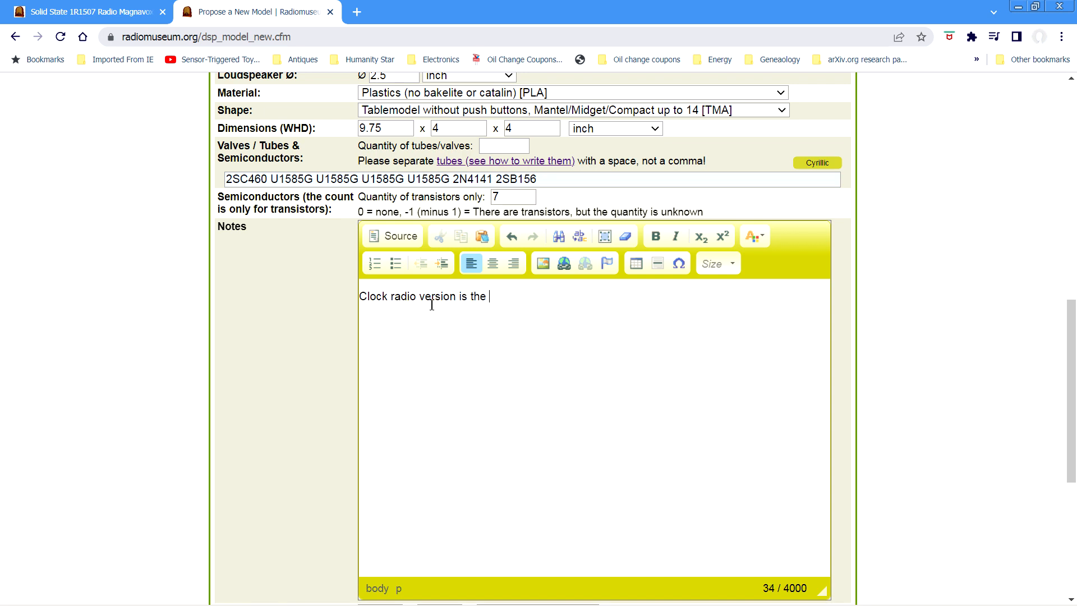
text(Magnavox 1R1507.)
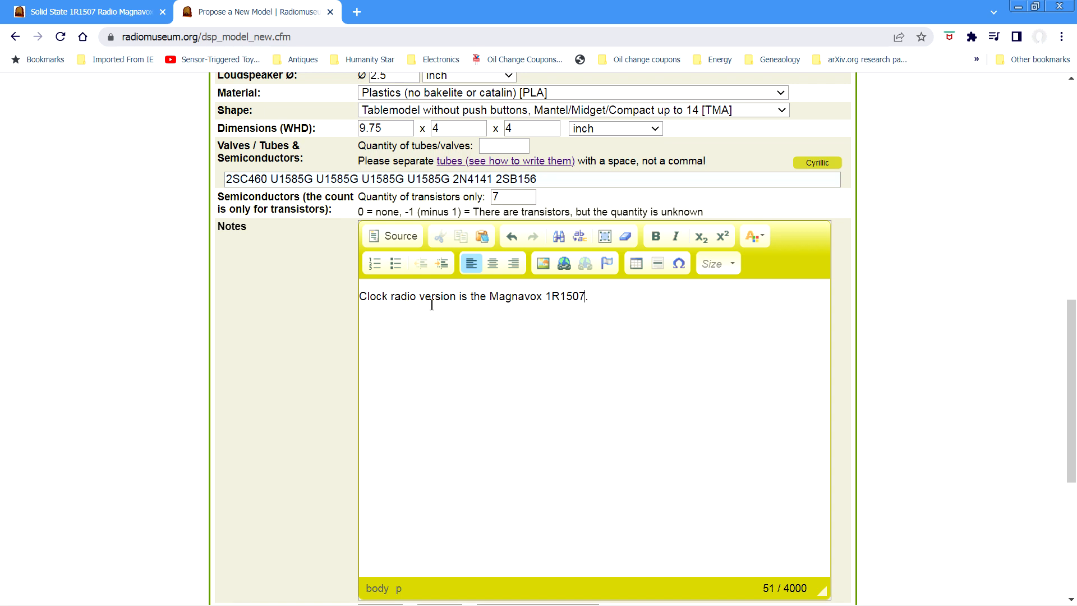
- Link the words "Magnavox 1R1507" in the notes to the address copied from the open Solid State 1R1507 model page
key(shift+Left)
key(shift+Left)
key(shift+Left)
key(shift+Left)
key(shift+Left)
key(shift+Left)
key(shift+Left)
key(shift+Left)
key(shift+Left)
key(shift+Left)
key(shift+Left)
key(shift+Left)
key(shift+Left)
key(shift+Left)
key(shift+Left)
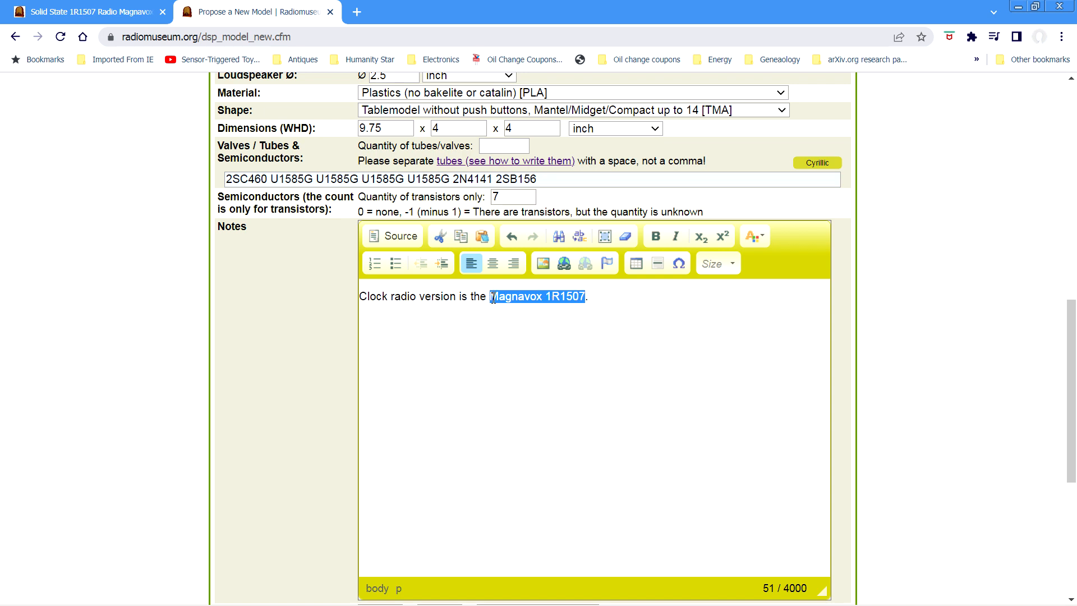
click(567, 269)
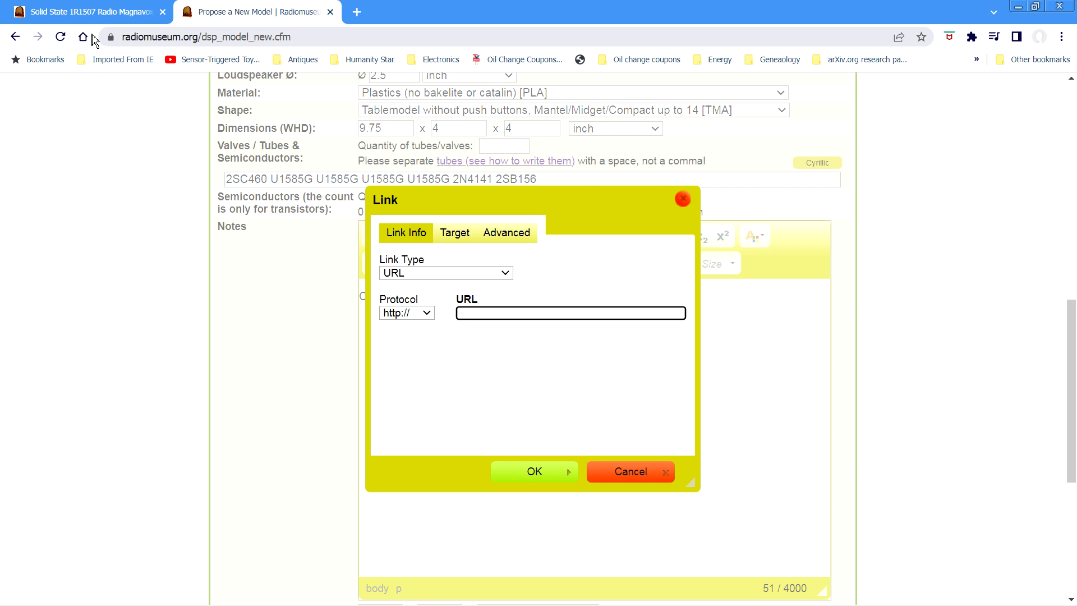
click(85, 14)
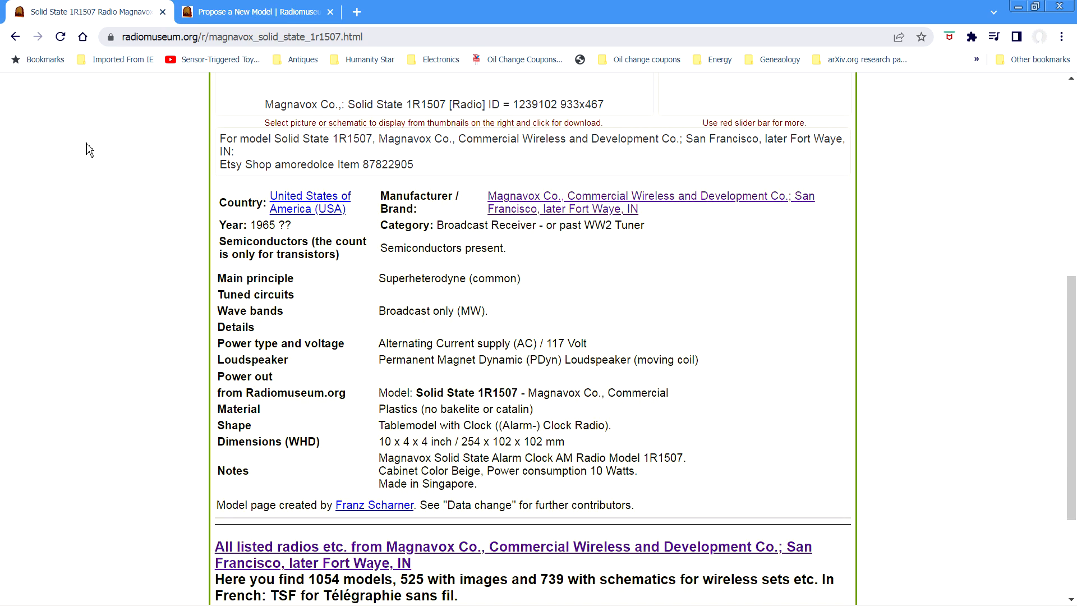
click(440, 40)
click(441, 39)
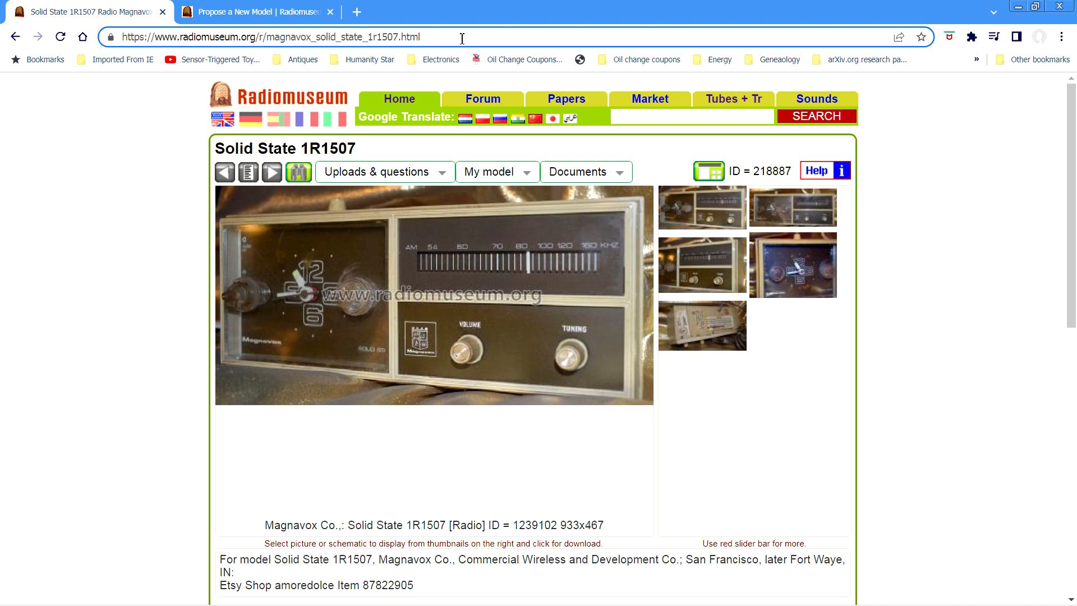
drag(460, 39, 113, 28)
key(ctrl+c)
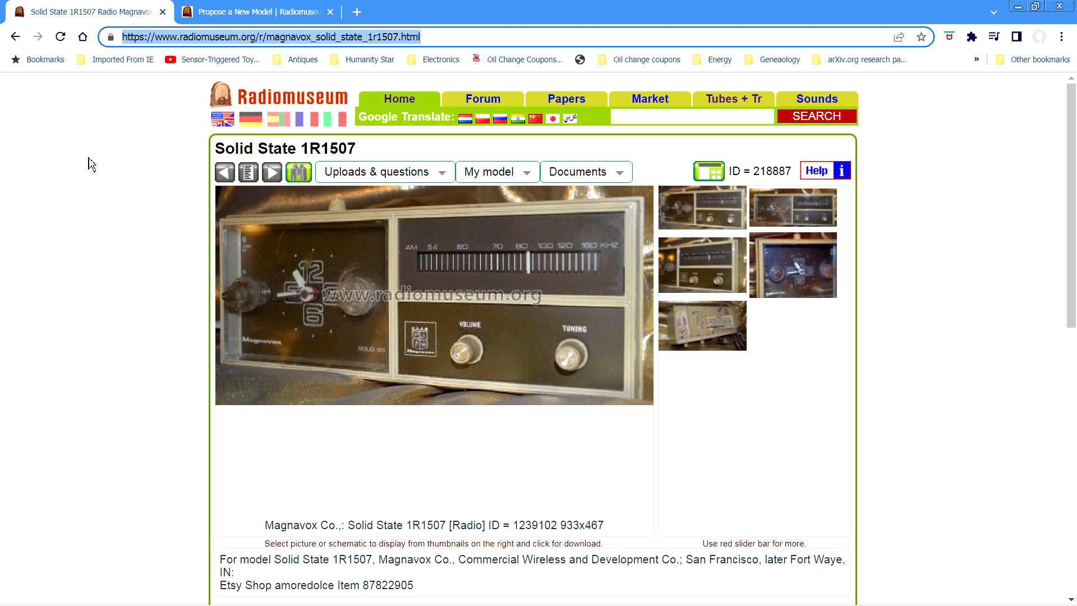
click(244, 13)
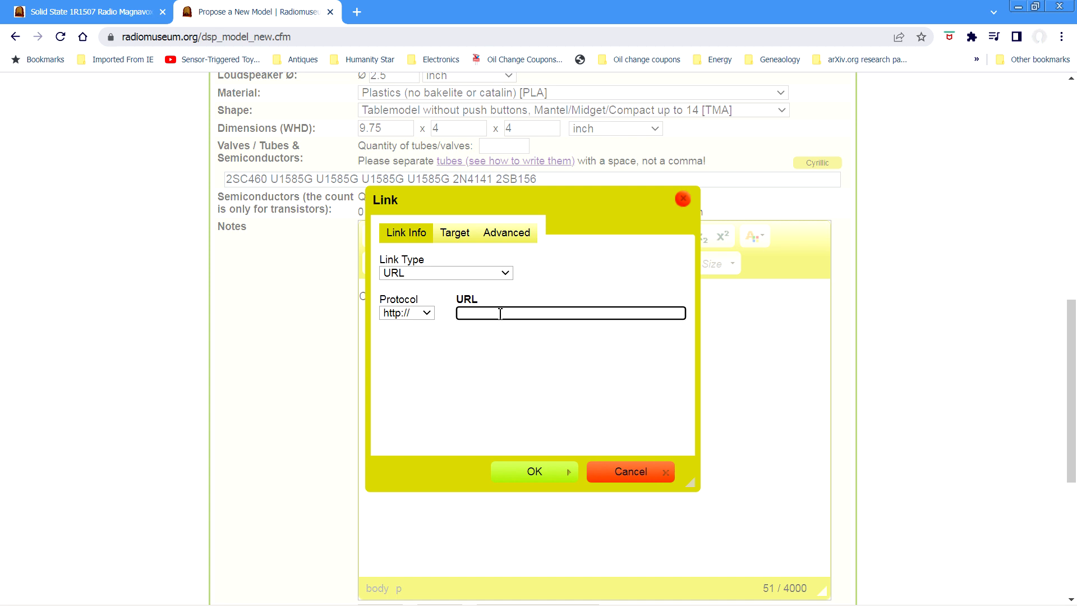
key(ctrl+v)
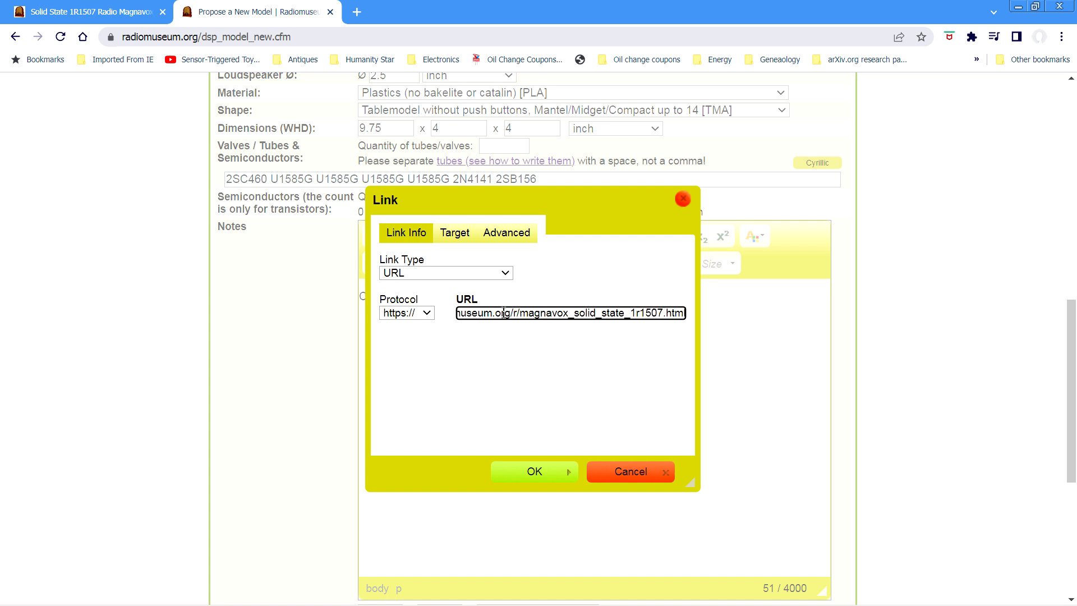
click(535, 478)
click(535, 475)
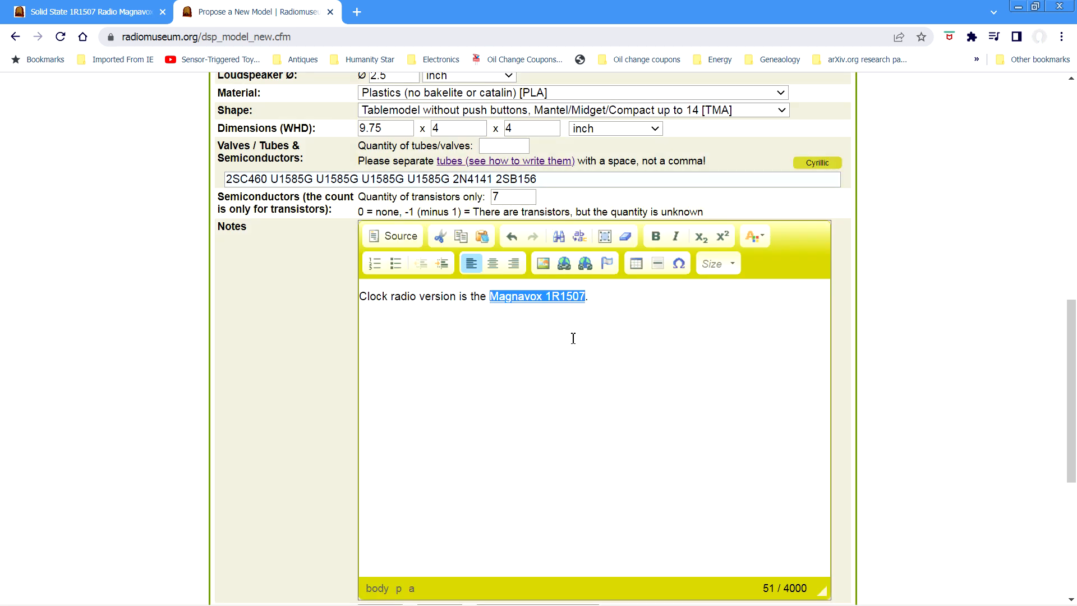
click(523, 299)
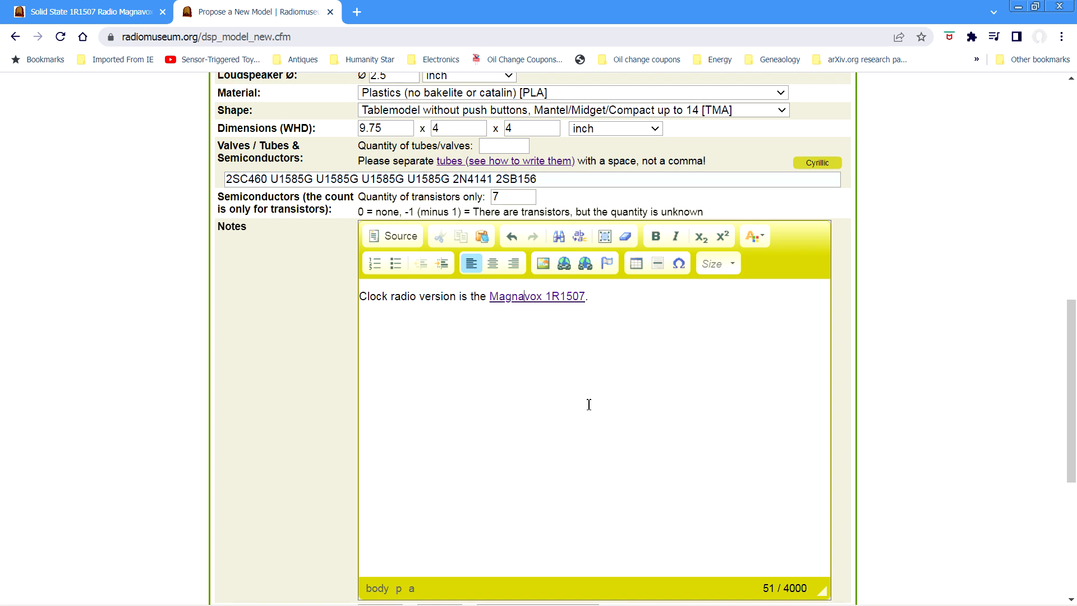
- Add a line above the clock radio sentence and paste there the notes text copied from the Solid State 1R1507 page
click(409, 302)
key(Return)
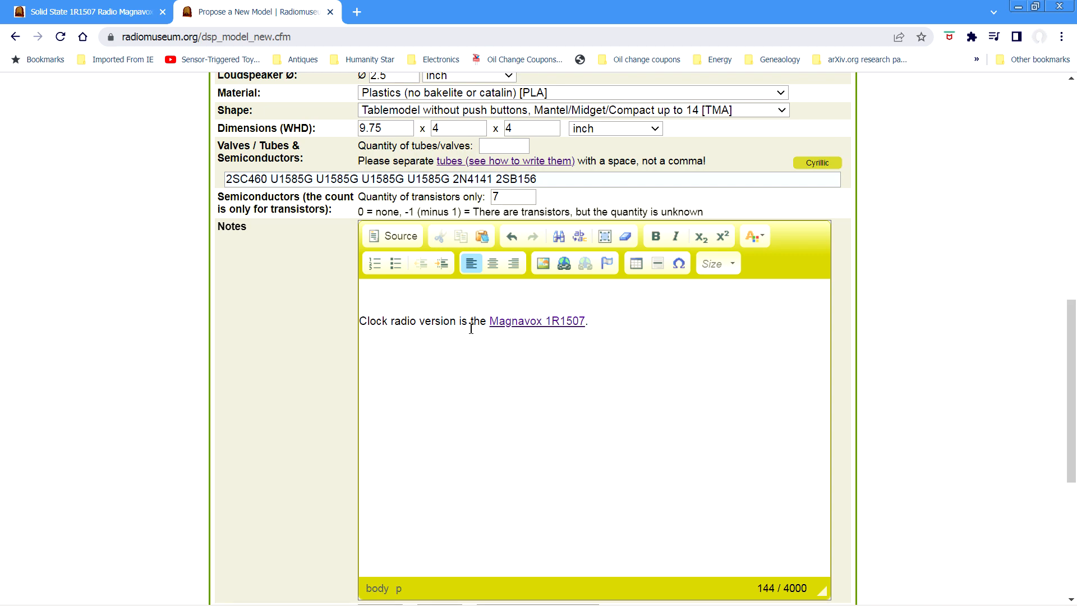
scroll(471, 328, up, 1)
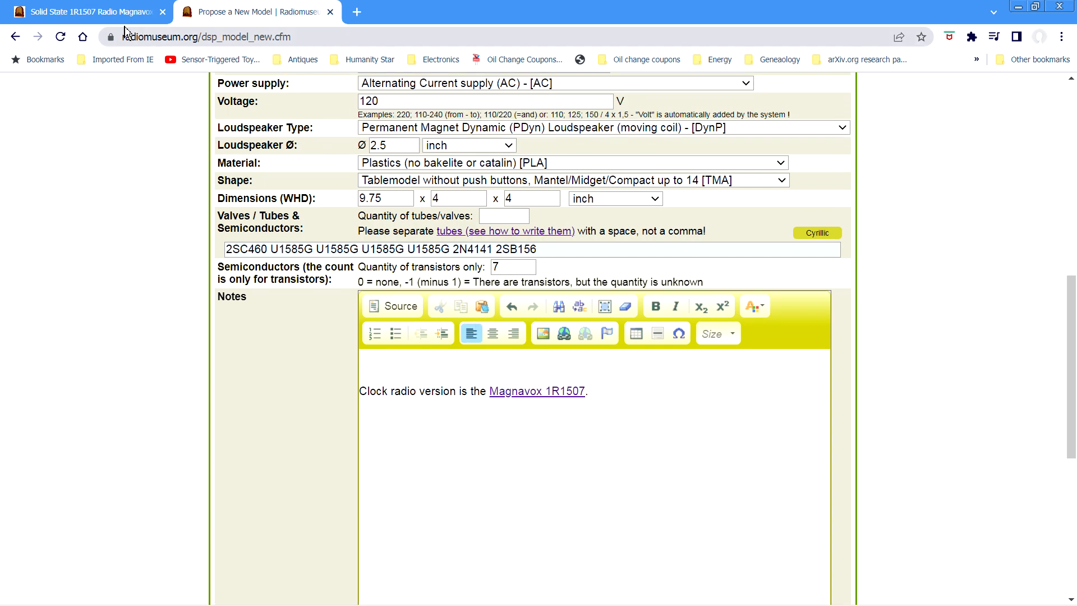
click(79, 15)
scroll(22, 266, down, 10)
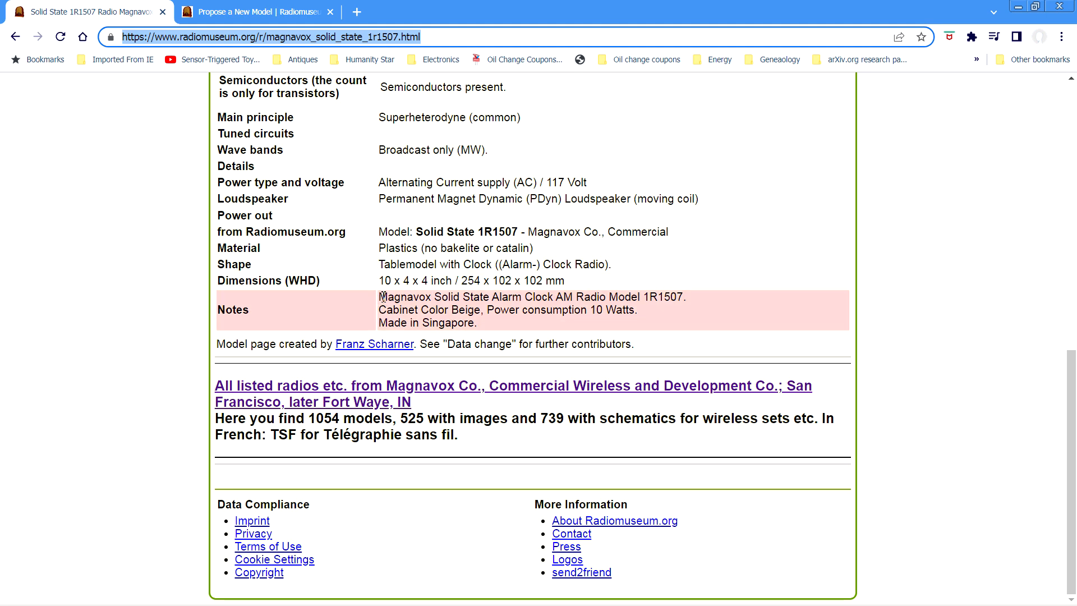
drag(382, 297, 503, 337)
key(ctrl+c)
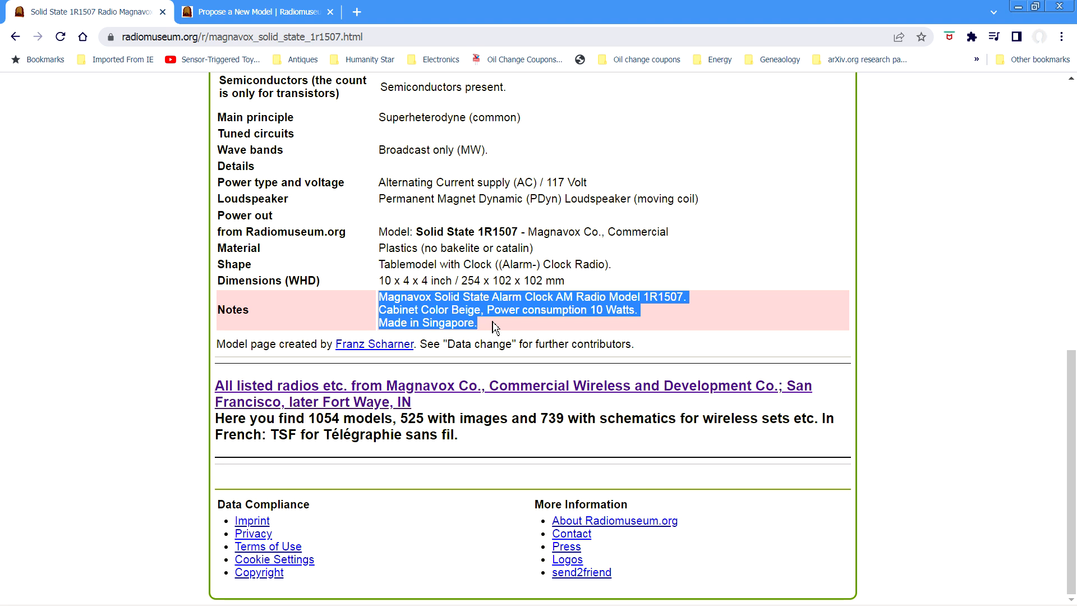
click(260, 13)
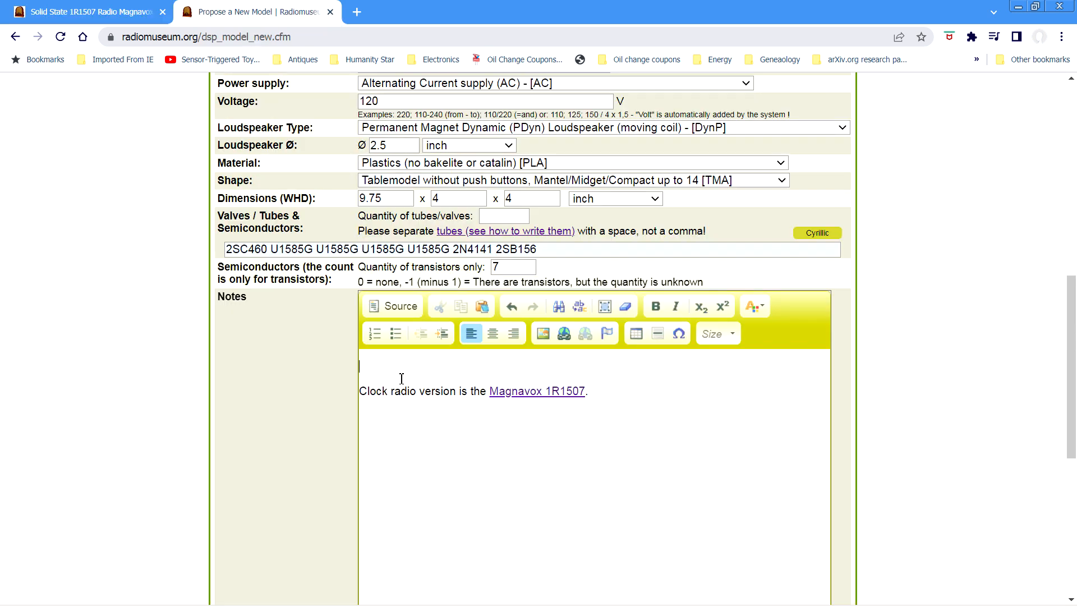
key(ctrl+v)
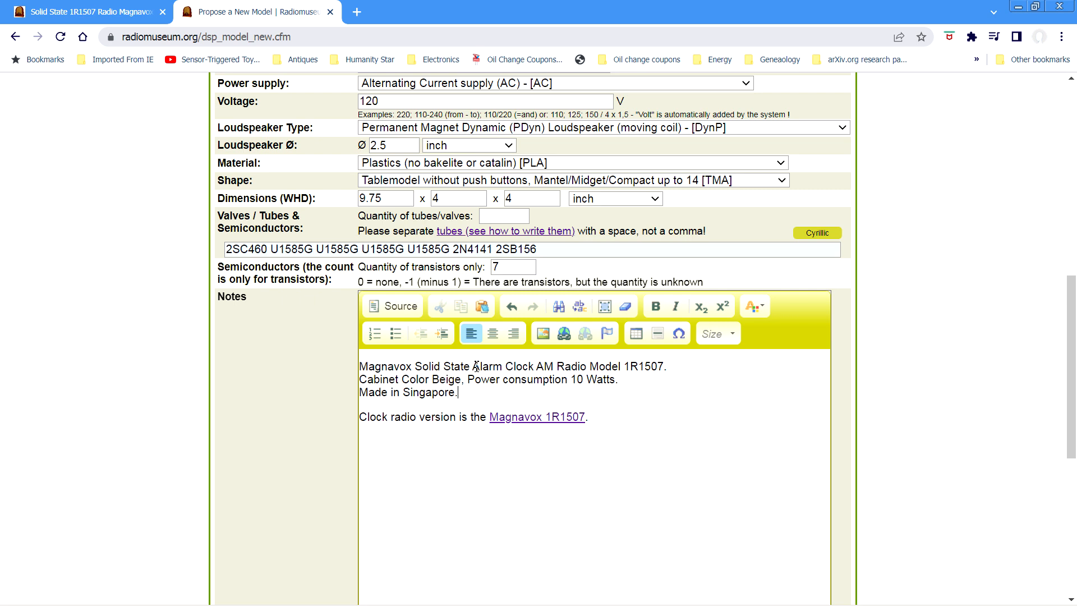
- Delete the words "Alarm Clock" from the first line of the pasted notes
key(Delete)
key(Delete)
key(Delete)
key(Delete)
key(Delete)
key(Delete)
key(Delete)
key(Delete)
key(Delete)
key(Delete)
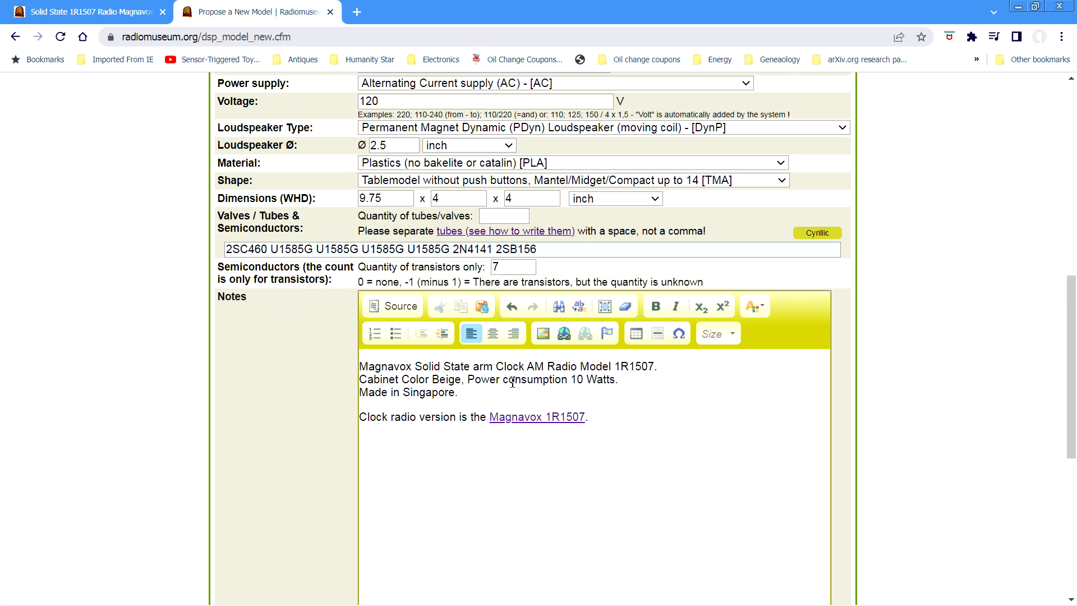
key(Delete)
key(Delete)
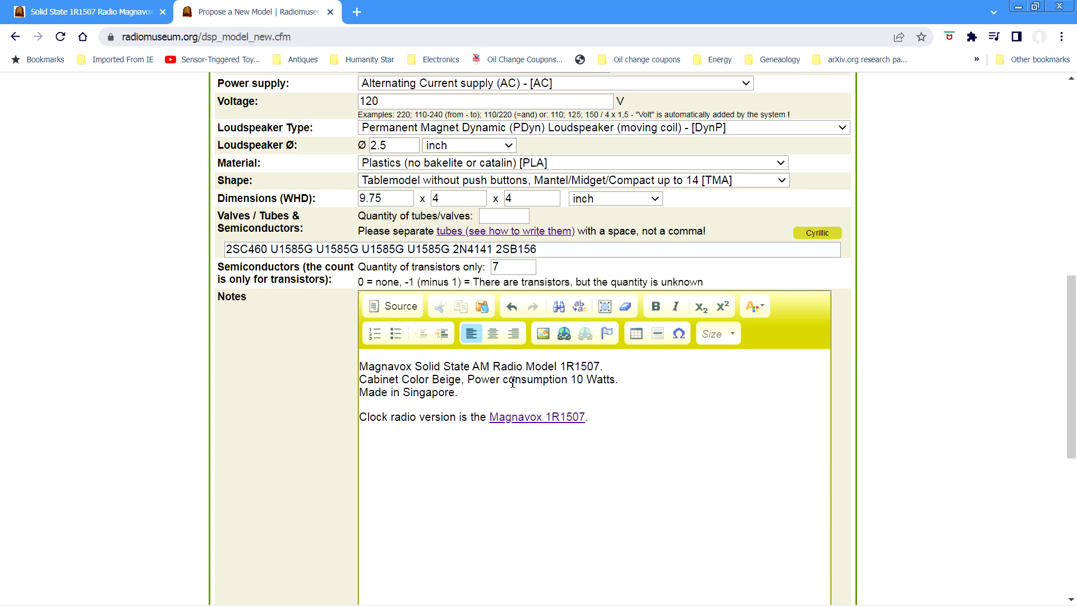
- Change the model number in the first line of the notes to 1R1506
click(602, 367)
key(BackSpace)
text(6)
- Make "Magnavox Solid State AM Radio Model 1R1506" in the first line of the notes bold
key(shift+Left)
key(shift+Left)
key(shift+Left)
key(shift+Left)
key(shift+Left)
key(shift+Left)
key(shift+Left)
key(shift+Left)
key(shift+Left)
key(shift+Left)
key(shift+Left)
key(shift+Left)
key(shift+Left)
key(shift+Left)
key(shift+Left)
key(shift+Left)
key(shift+Left)
key(shift+Left)
key(shift+Left)
key(shift+Left)
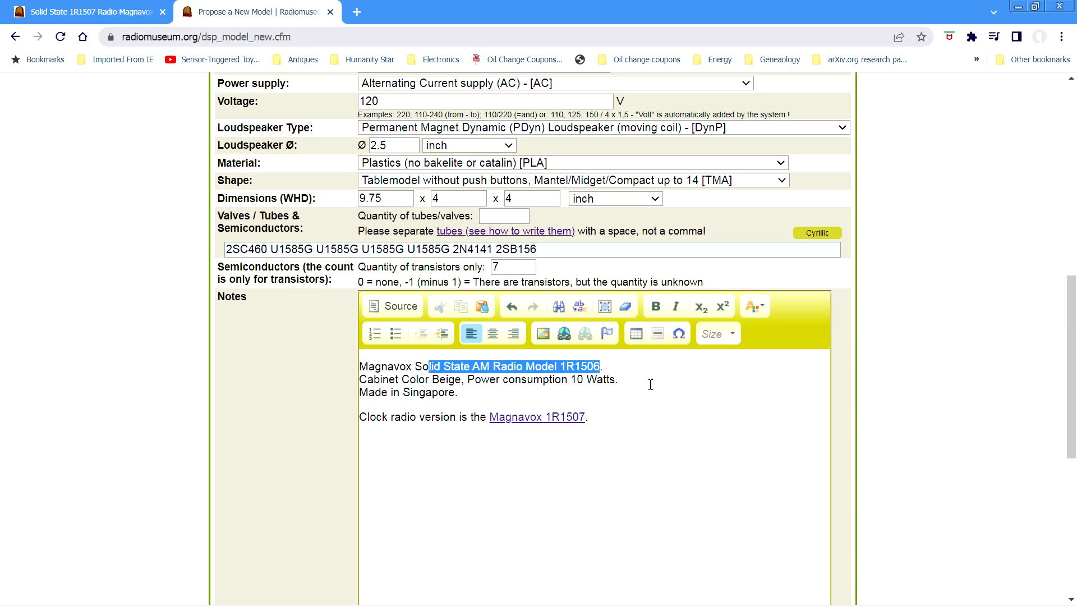
key(shift+Left)
key(shift+Left)
key(shift+Left)
key(shift+Left)
key(shift+Left)
key(shift+Left)
key(shift+Left)
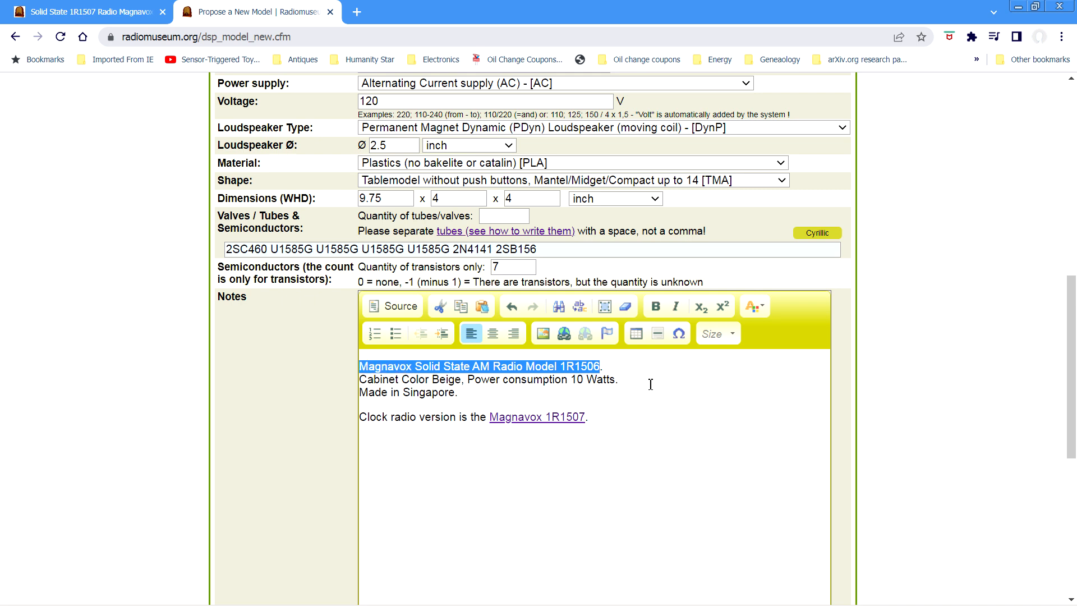
click(660, 310)
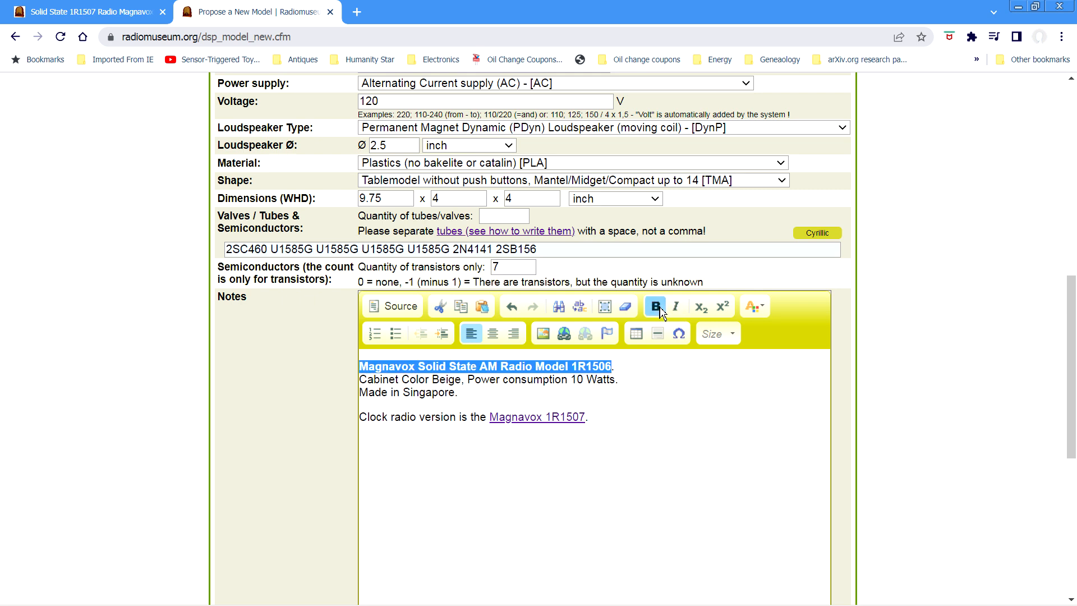
- Add a blank line below the bold title line of the notes and change the cabinet color to Green
click(623, 368)
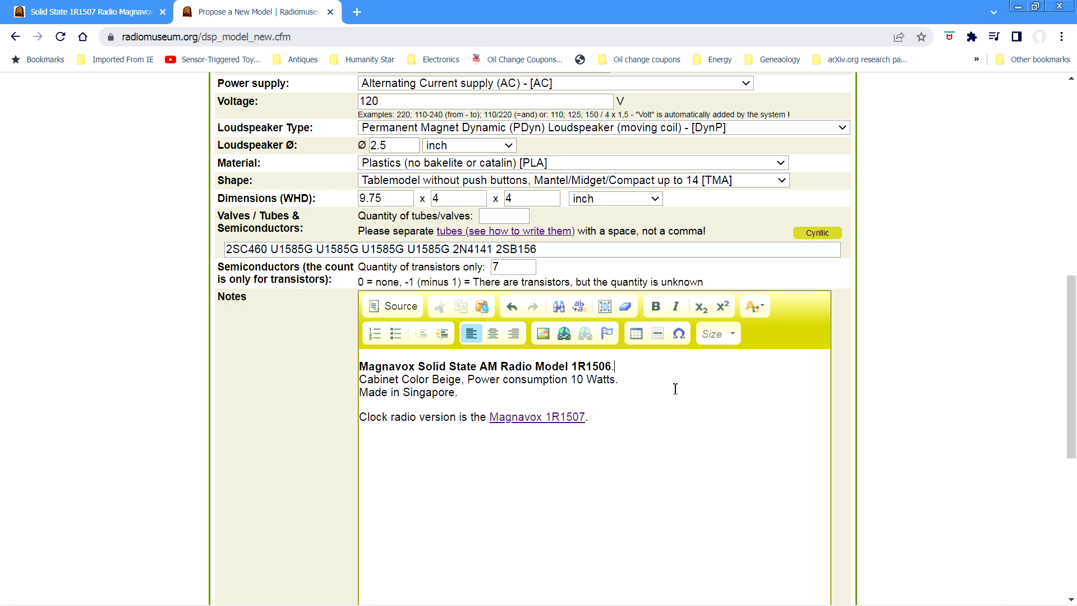
key(Return)
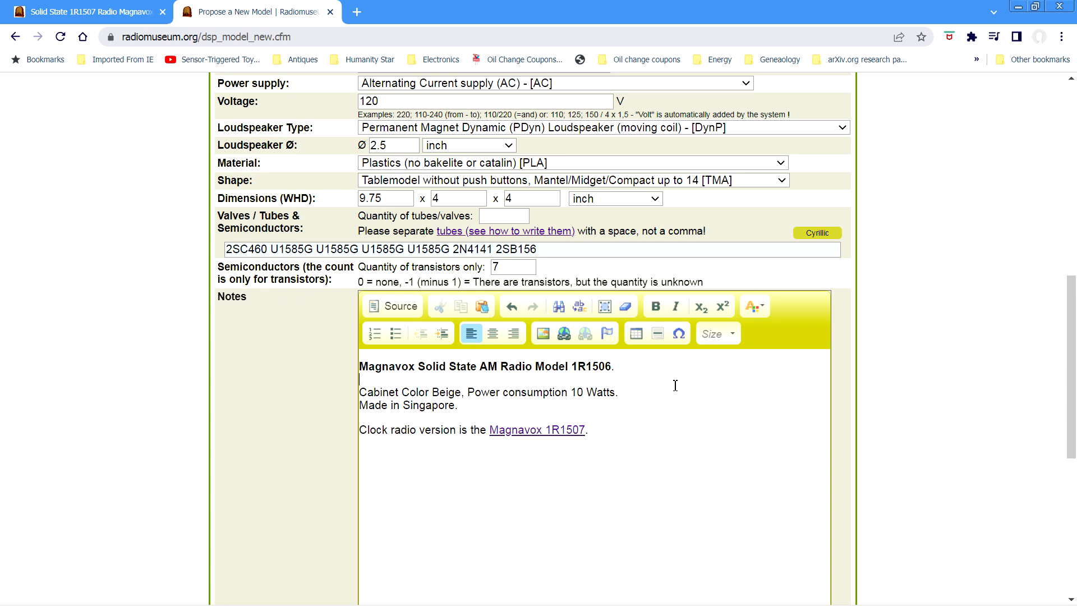
double_click(448, 393)
text(Green)
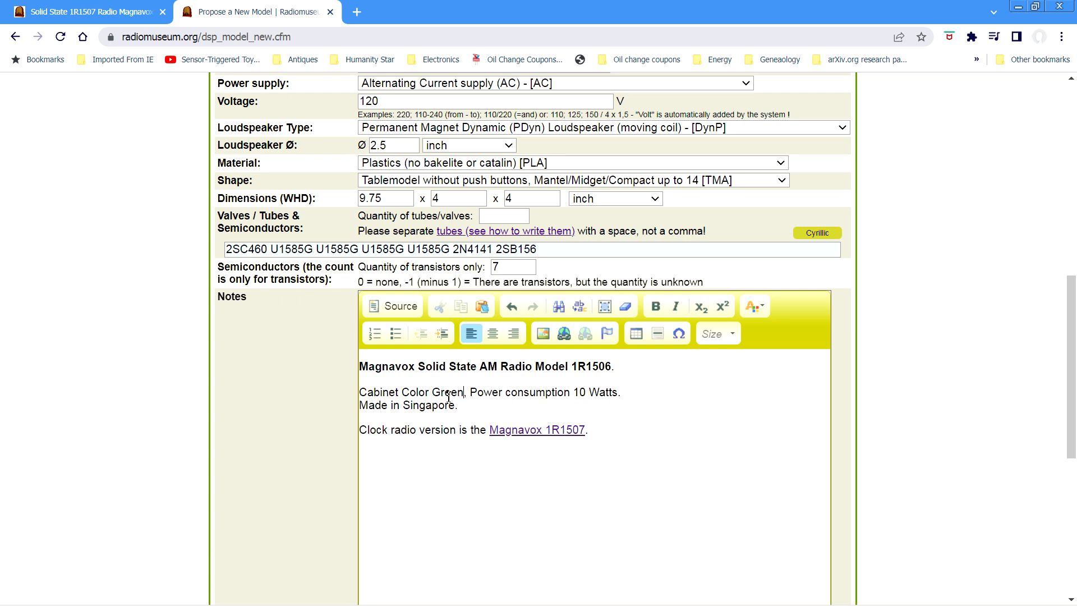
- Change the power consumption in the notes to 5 Watts
click(586, 392)
key(BackSpace)
key(BackSpace)
text(5)
- Move the "Made in Singapore." line below the clock radio sentence, keeping one blank line between the paragraphs of the notes
drag(477, 405, 359, 402)
key(ctrl+c)
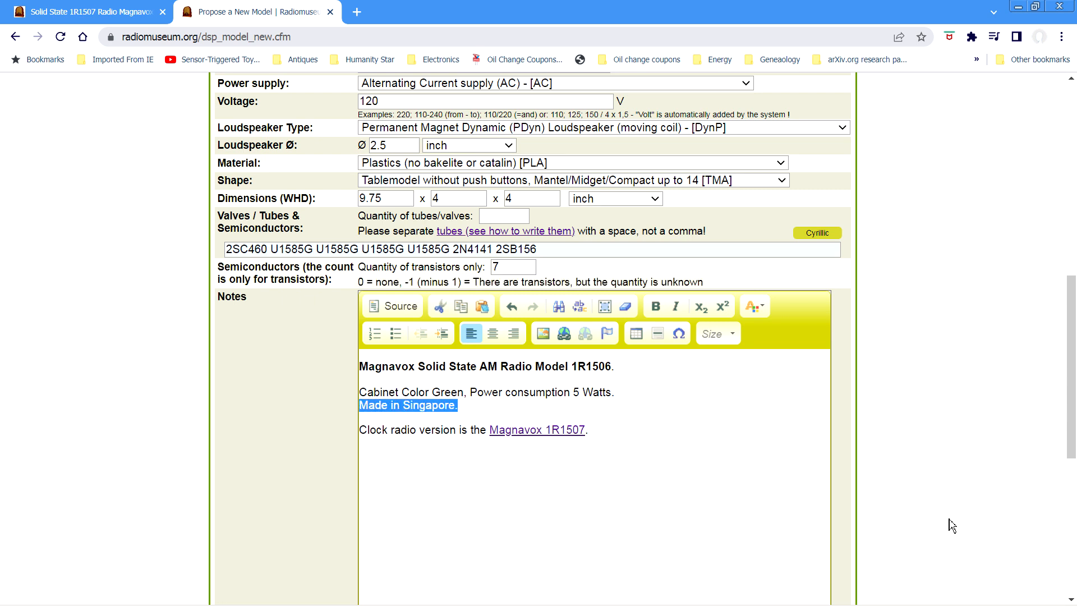
key(Delete)
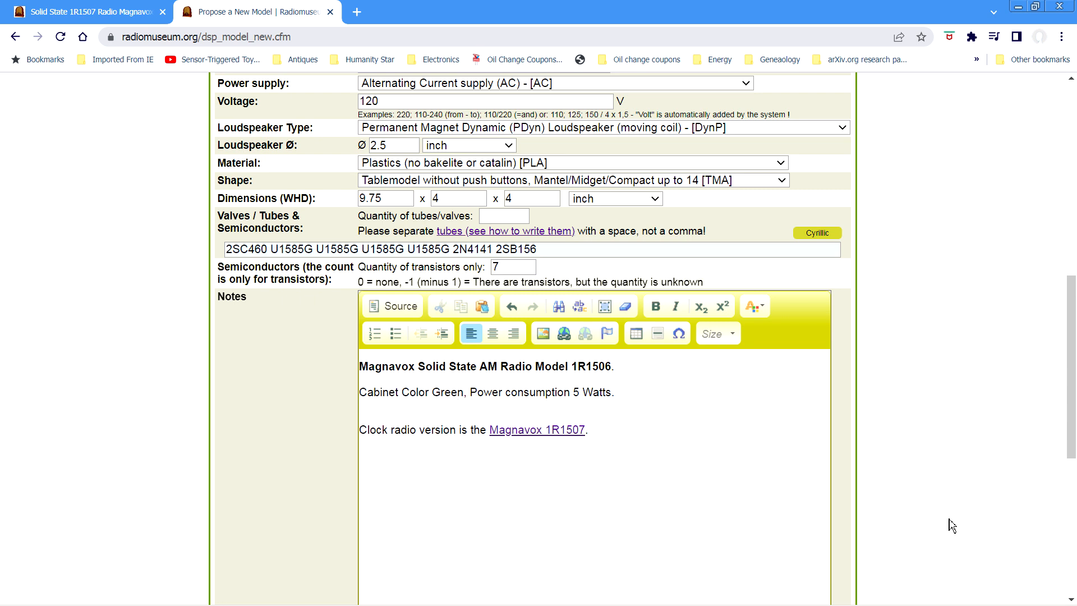
key(Delete)
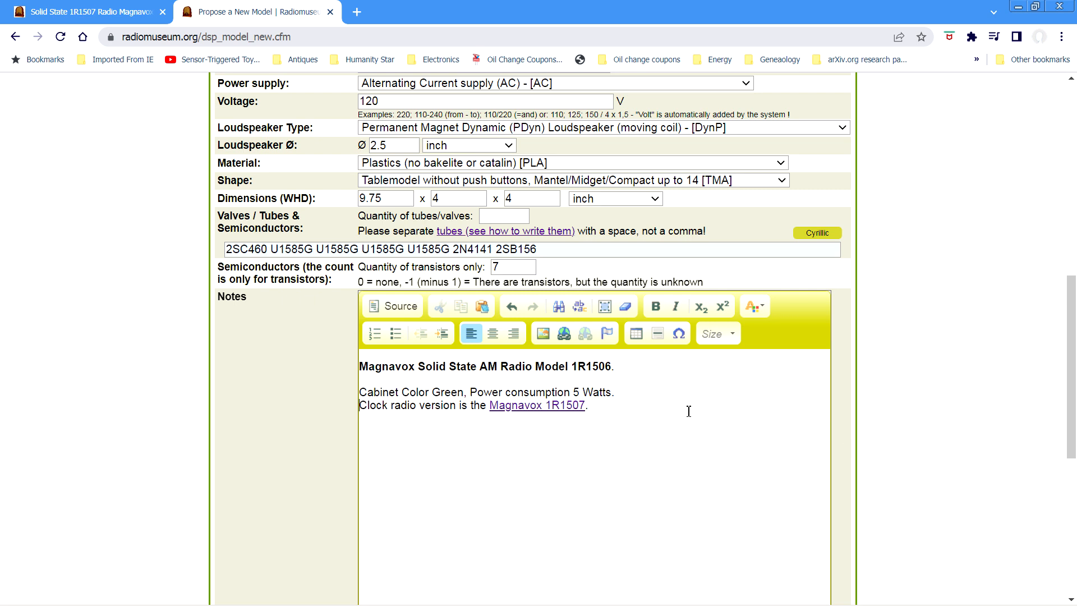
click(617, 396)
key(Return)
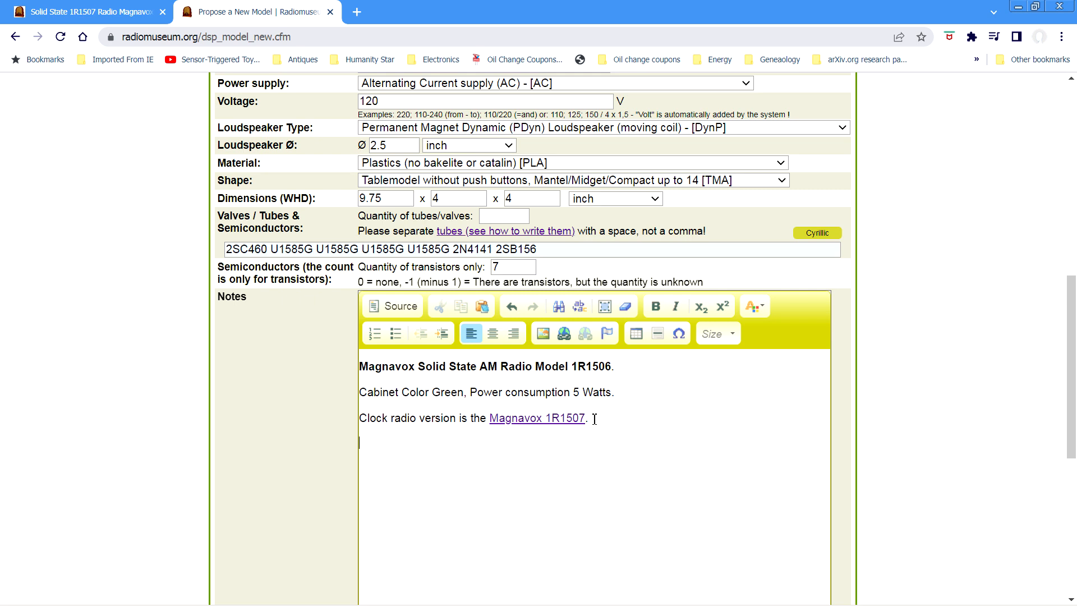
key(ctrl+v)
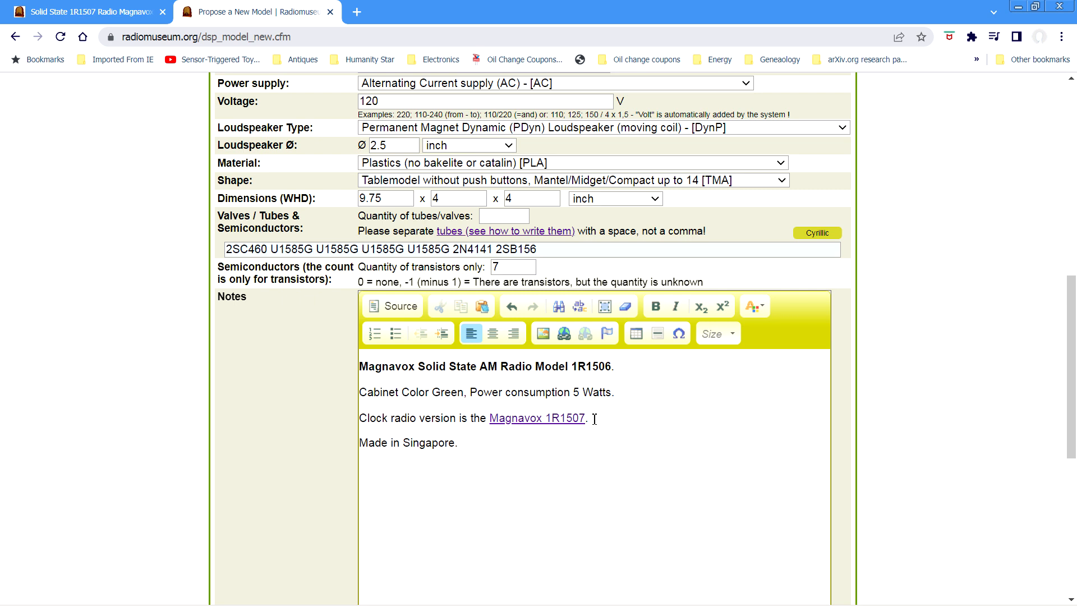
- Remove the period after "Made in Singapore" and make that last line of the notes bold
key(BackSpace)
key(shift+Left)
key(shift+Left)
key(shift+Left)
key(shift+Left)
key(shift+Left)
key(shift+Left)
key(shift+Left)
key(shift+Left)
key(shift+Left)
key(shift+Left)
key(shift+Left)
key(shift+Left)
key(shift+Left)
key(shift+Left)
key(shift+Left)
key(shift+Left)
key(shift+Left)
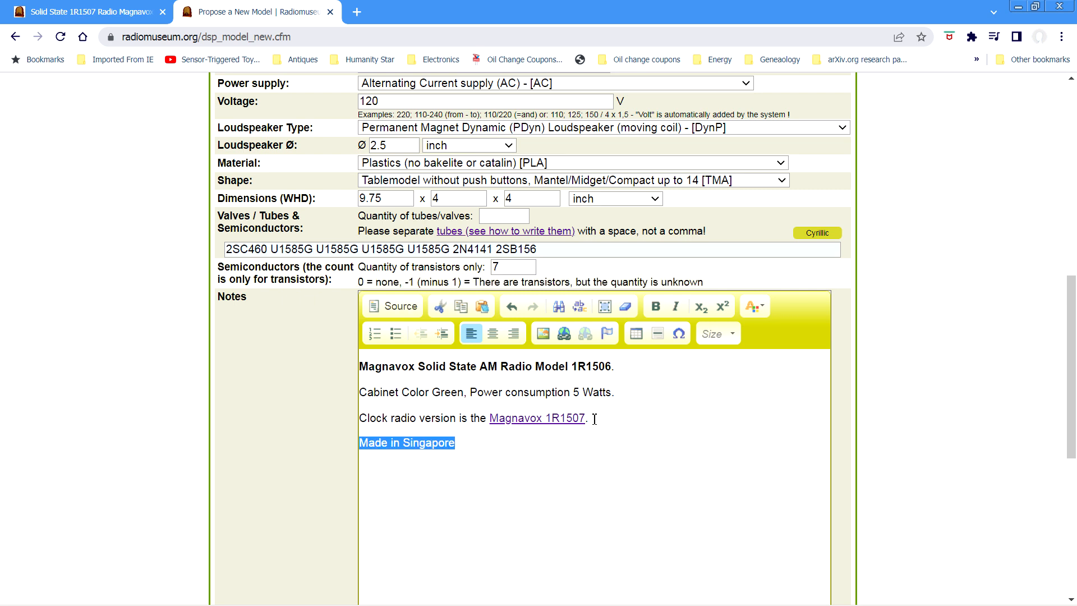
click(662, 310)
click(673, 475)
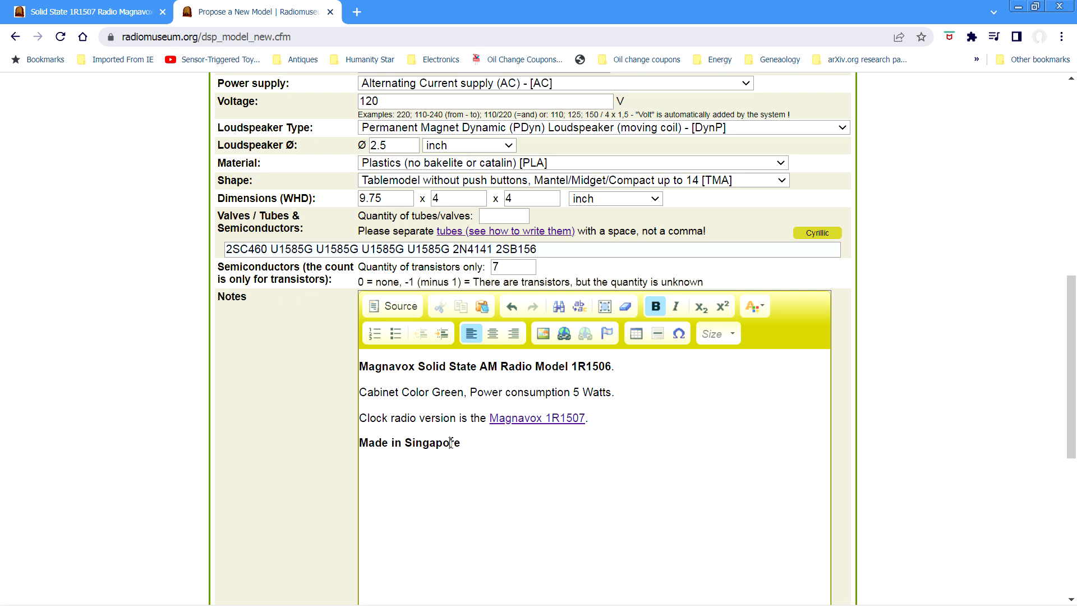
key(BackSpace)
- Set the net weight to 1.6 lb (decimal)
scroll(817, 490, down, 1)
scroll(818, 490, down, 2)
scroll(836, 463, down, 4)
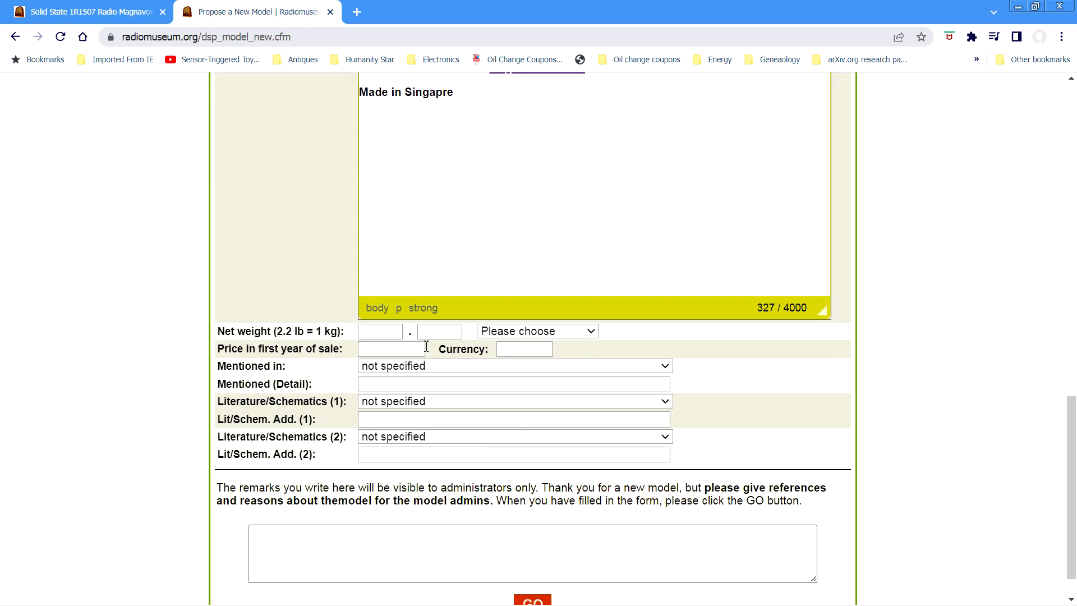
click(379, 334)
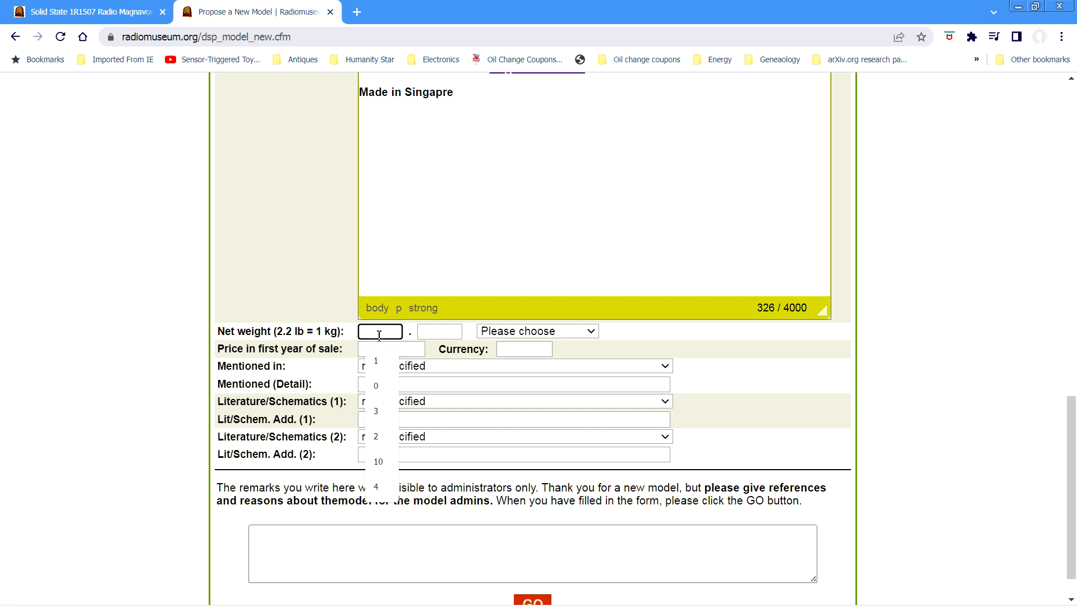
text(1)
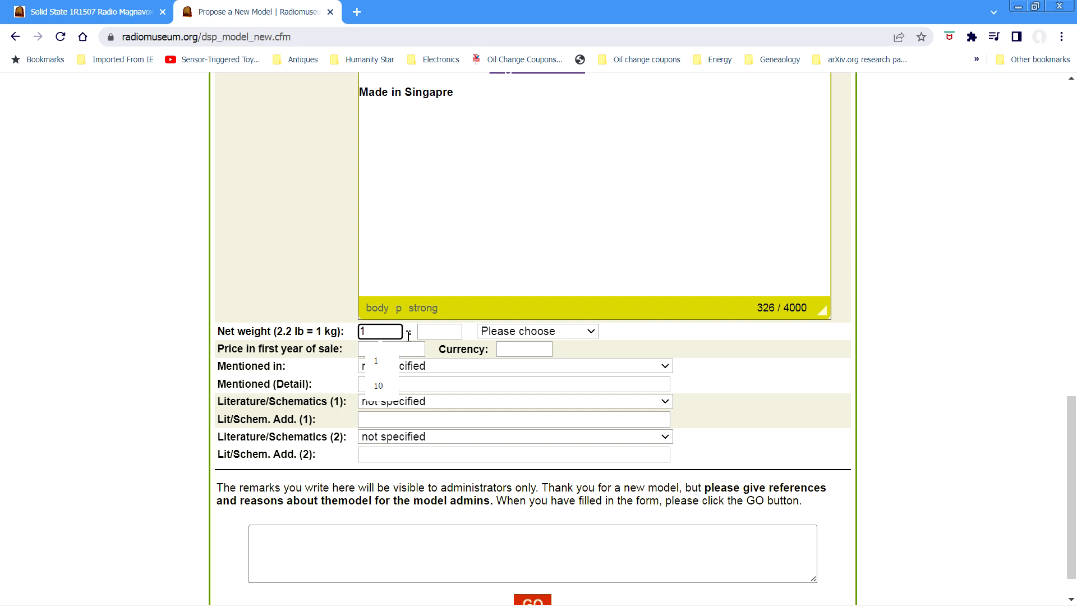
click(440, 331)
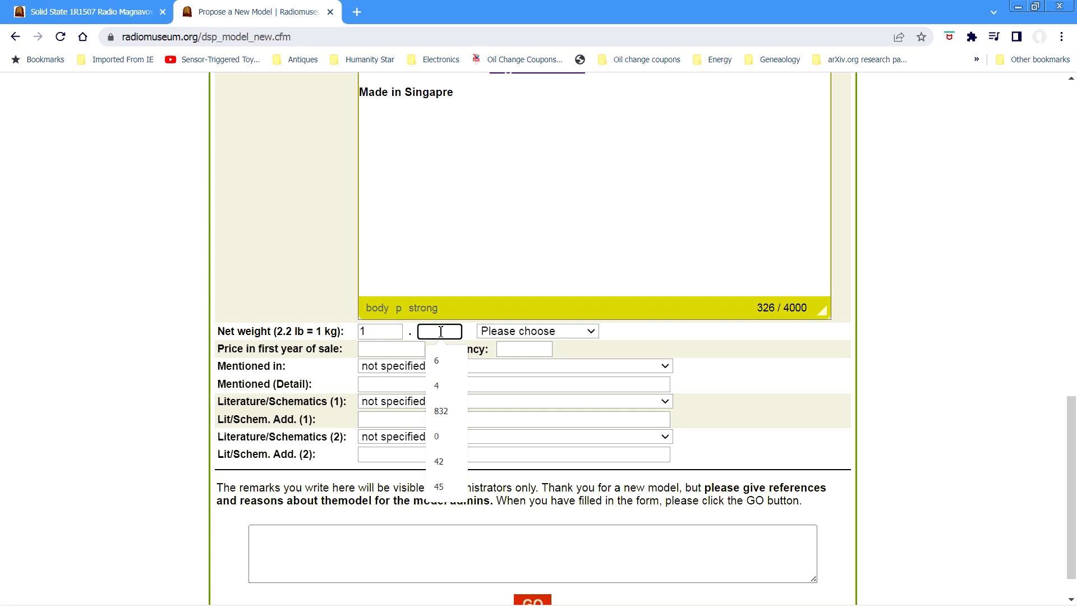
text(6)
click(539, 332)
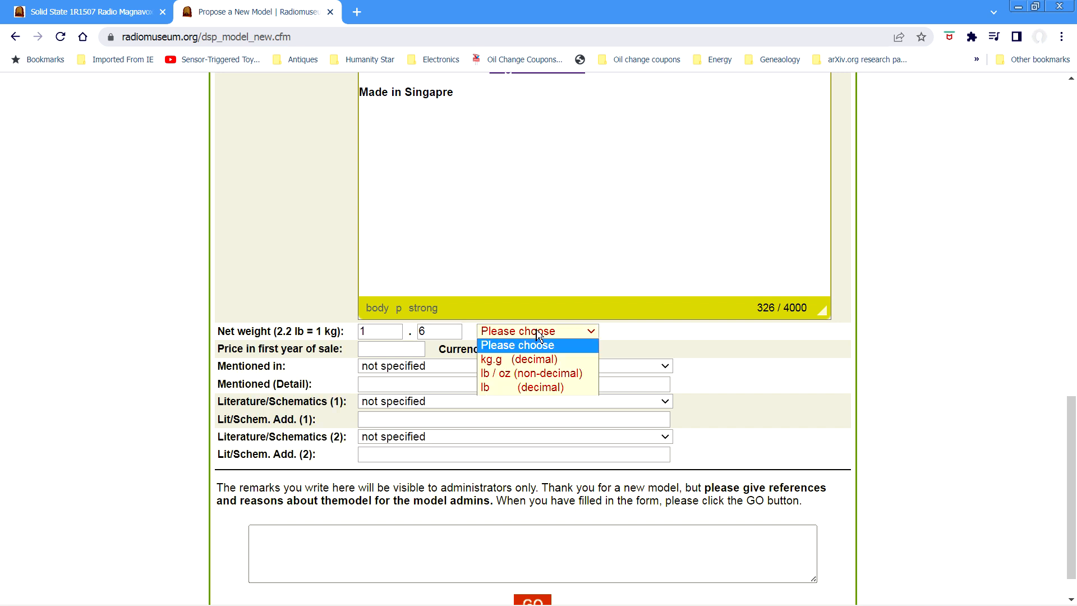
click(536, 388)
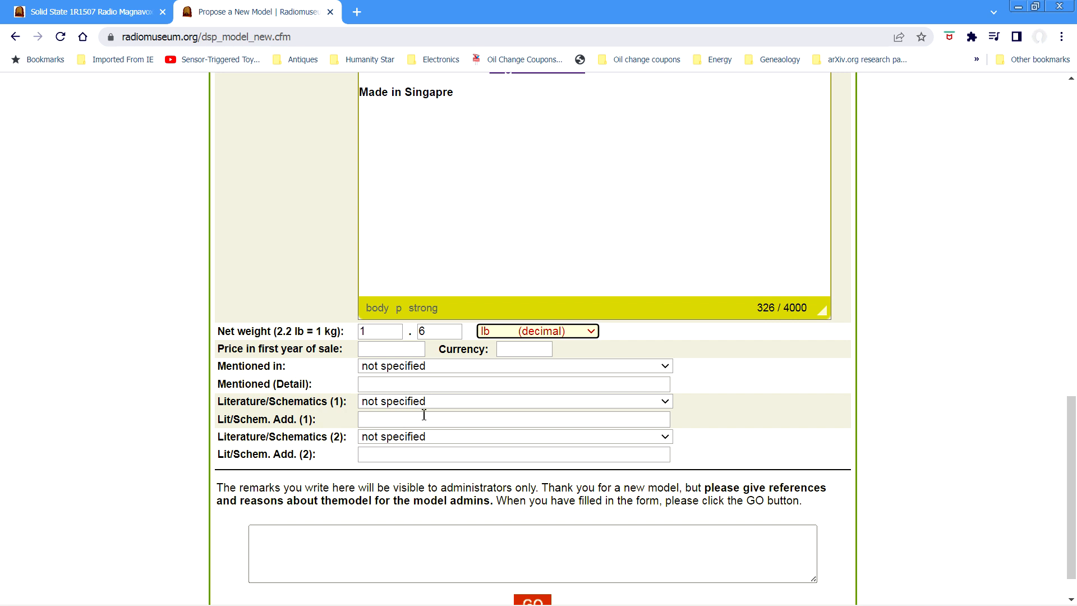
- Enter the administrator remark "Info from my radio." and submit the new model form
click(415, 531)
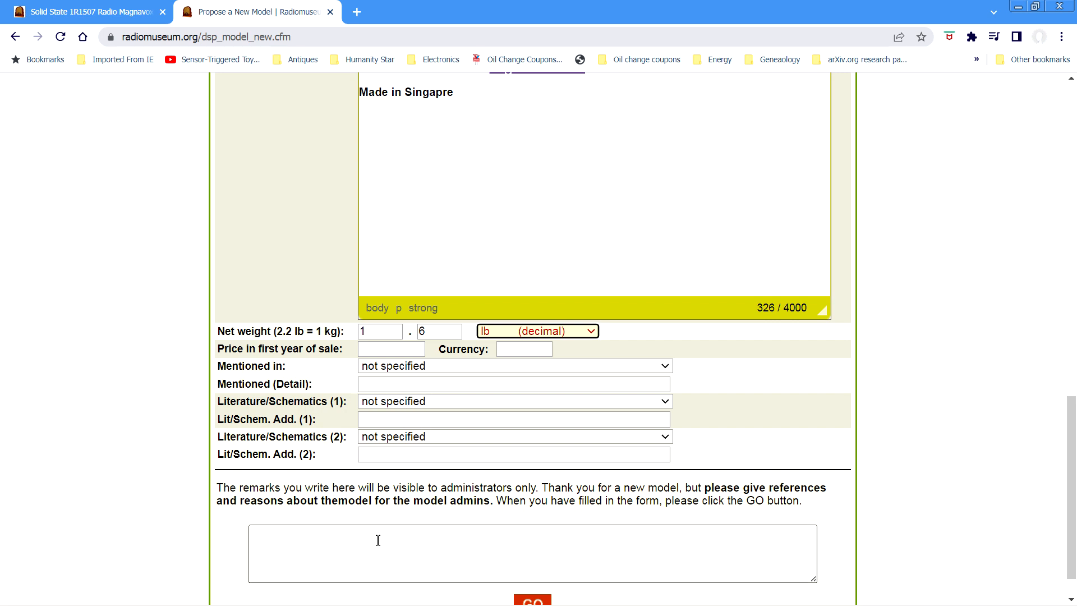
click(350, 543)
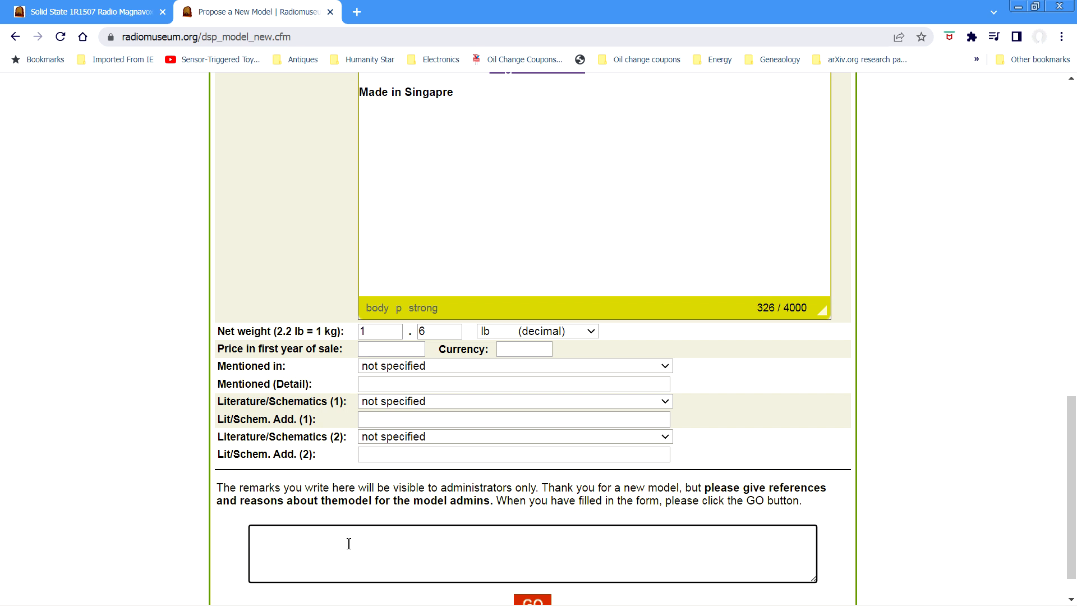
text(Info from my radio.)
scroll(409, 521, down, 1)
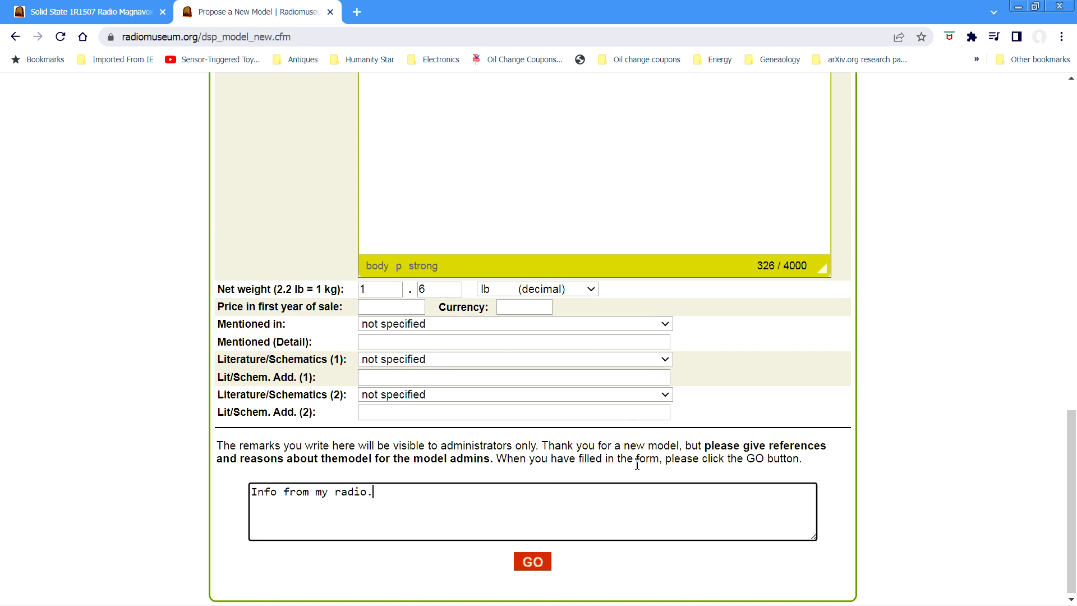
click(536, 568)
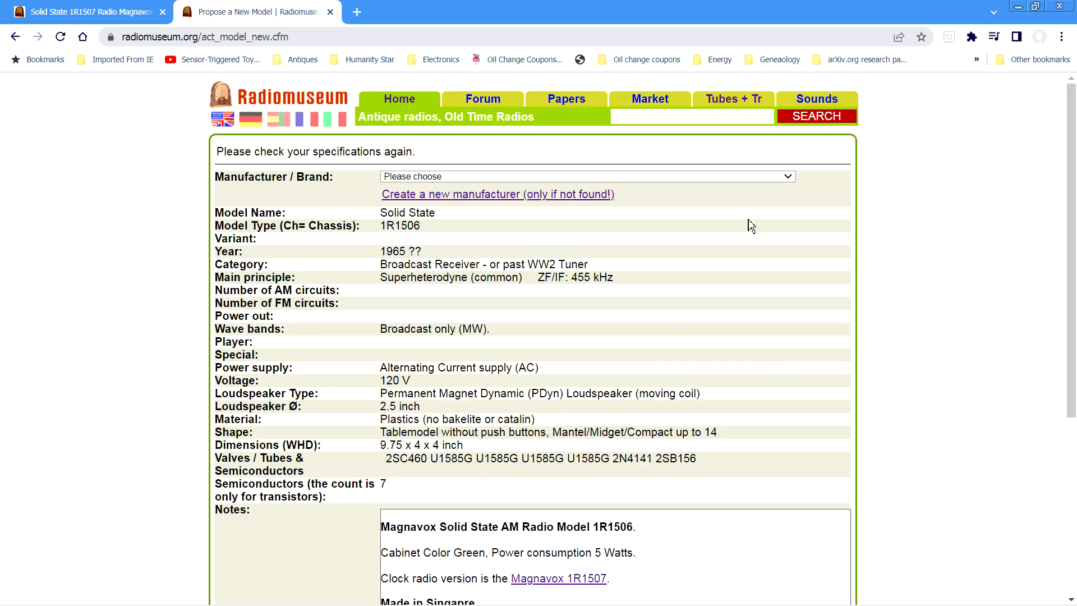
- Check the submitted specifications and notes, and go back to the form for corrections
scroll(729, 287, down, 1)
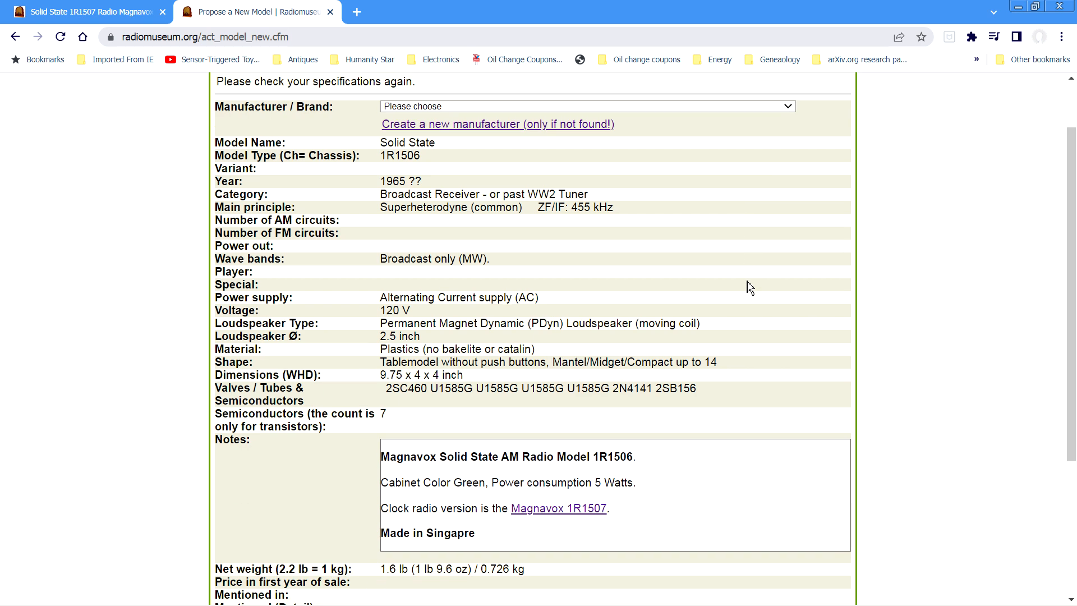
scroll(701, 258, up, 1)
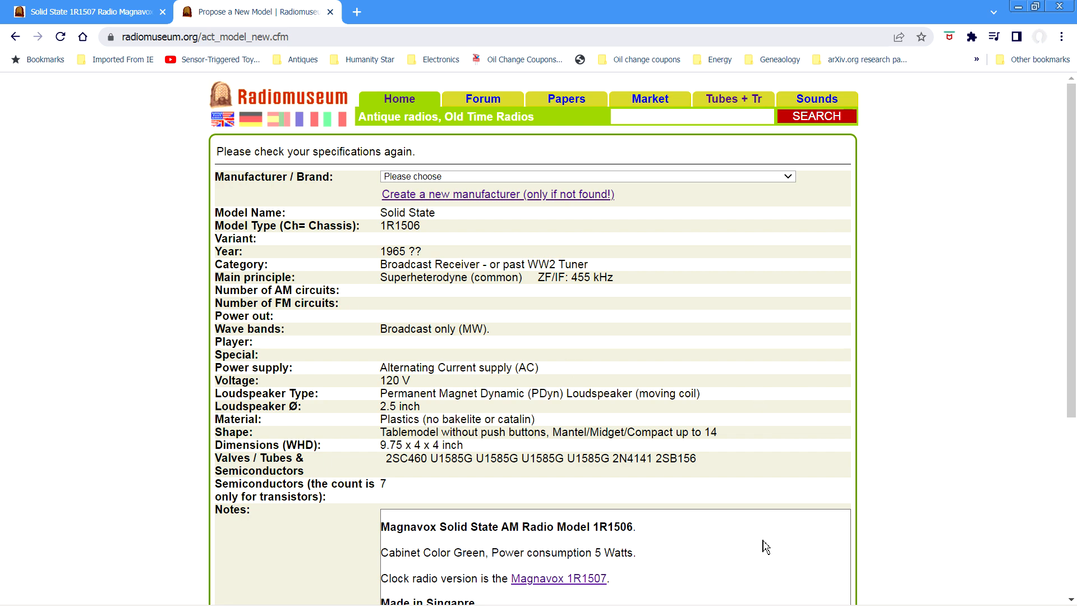
scroll(766, 545, down, 2)
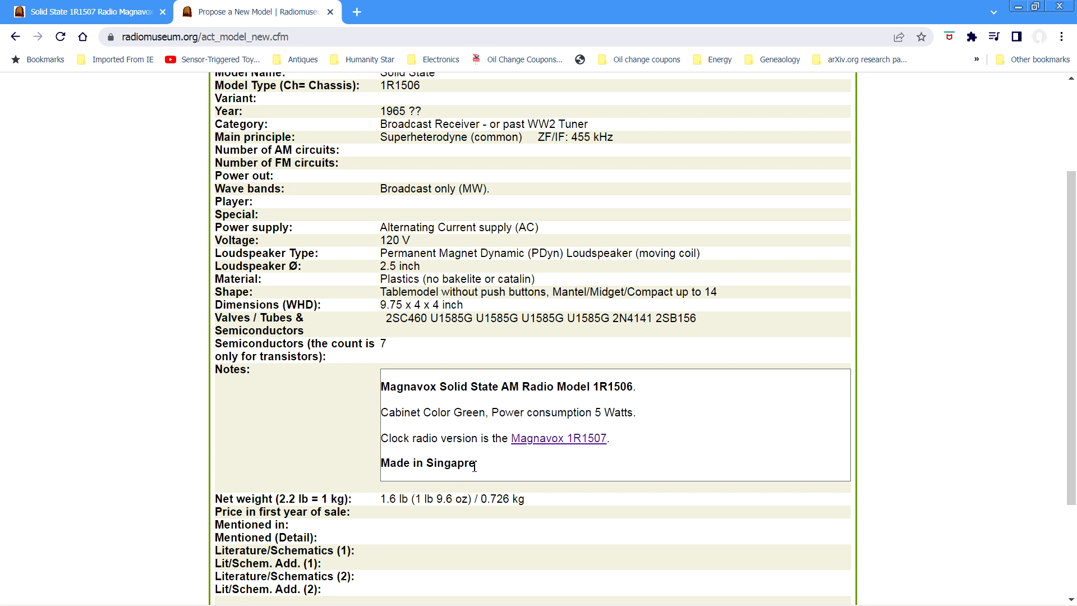
scroll(716, 438, down, 1)
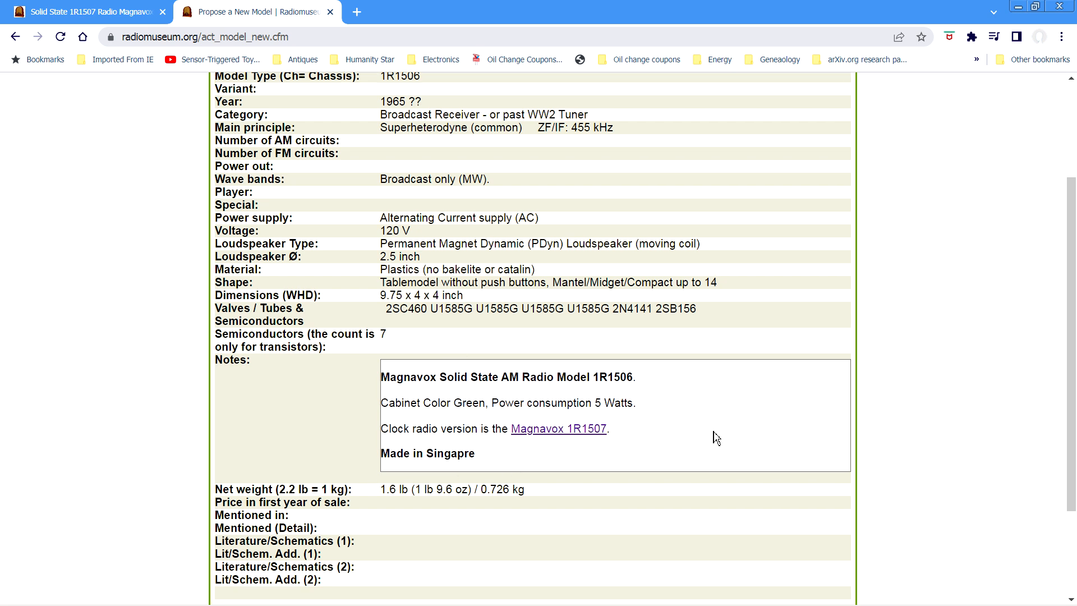
scroll(716, 438, down, 3)
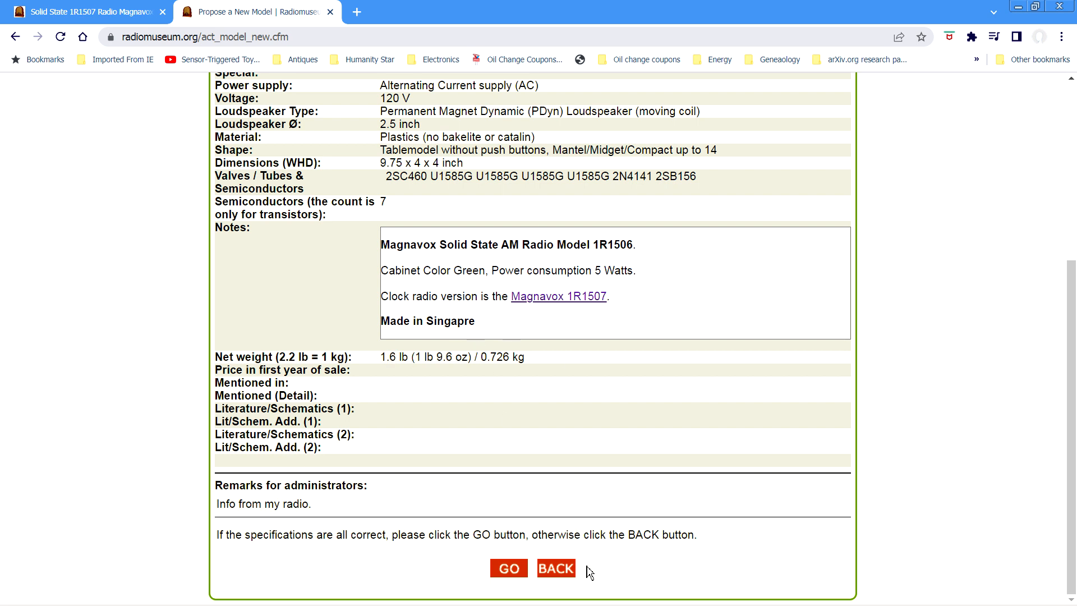
click(557, 569)
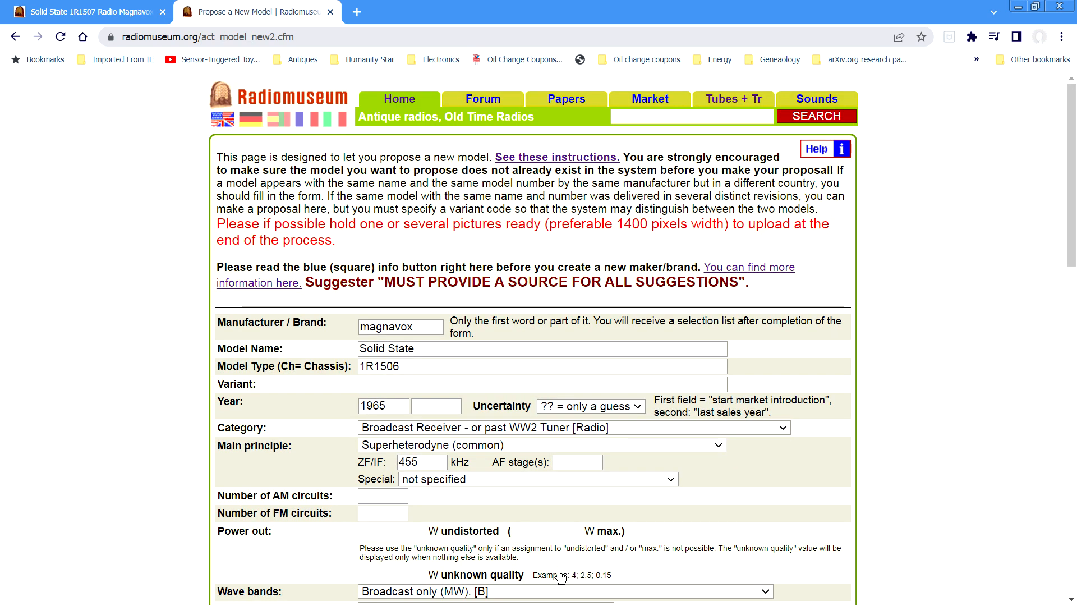
- Correct the misspelled "Singapre" to "Singapore" in the last line of the notes
scroll(589, 469, down, 10)
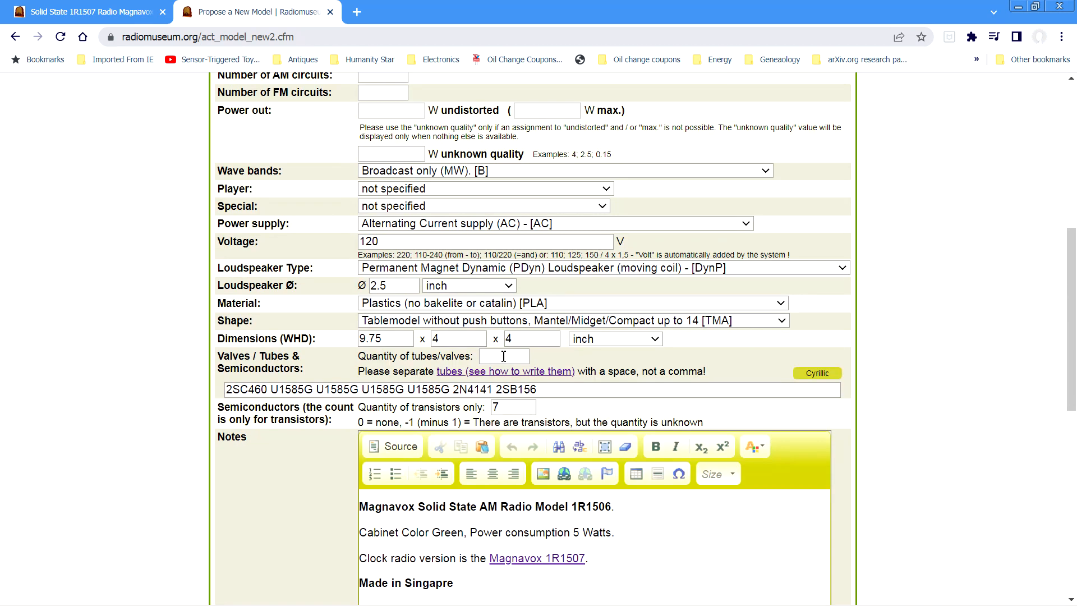
scroll(513, 385, down, 1)
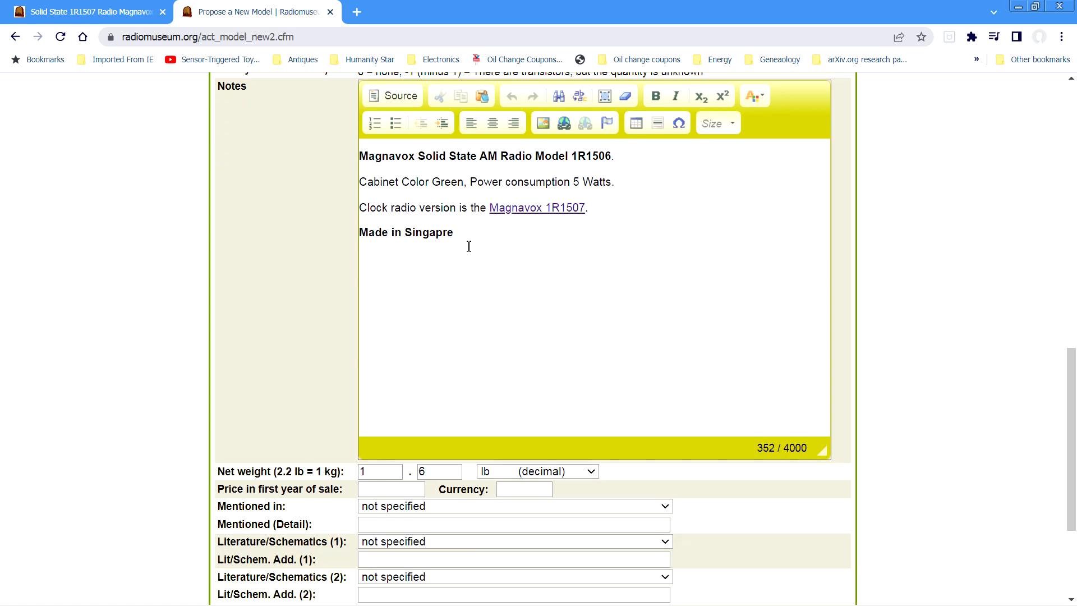
click(443, 234)
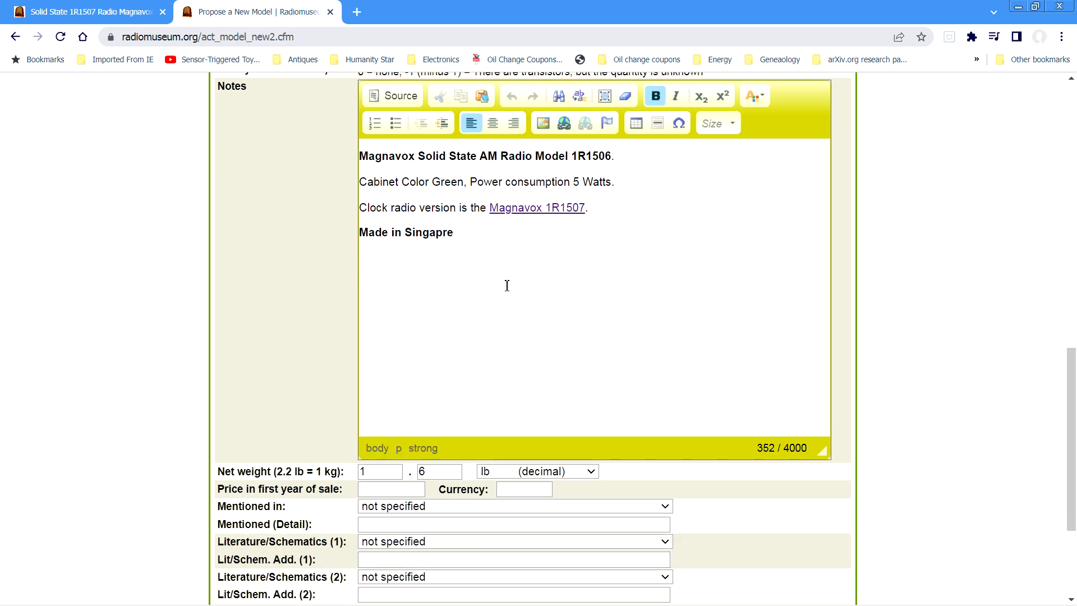
text(o)
- Resubmit the corrected model form and review the listed specifications and notes again
scroll(945, 449, down, 3)
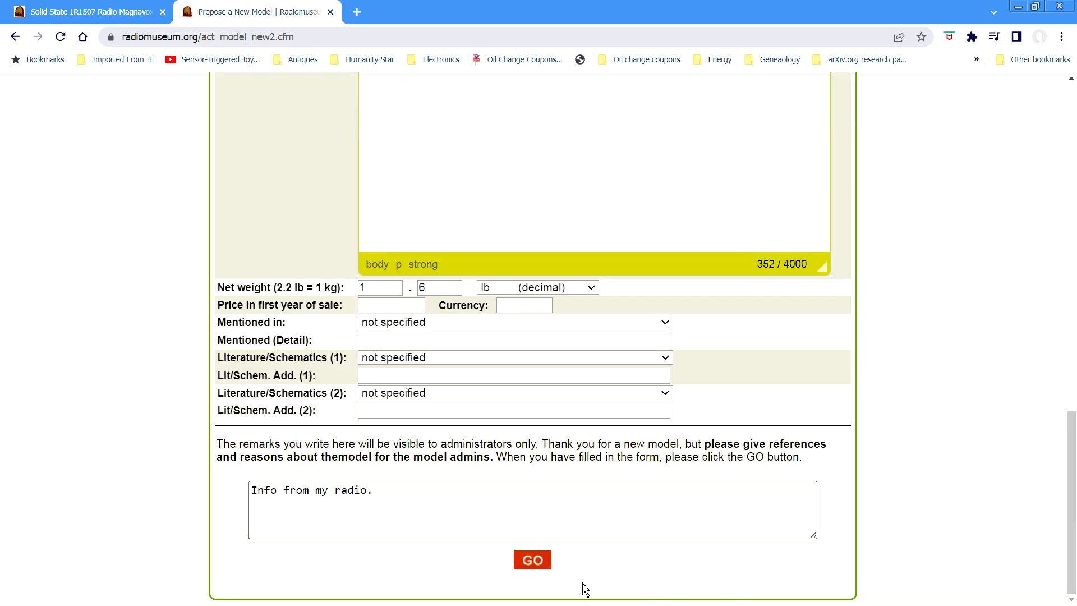
scroll(652, 498, up, 5)
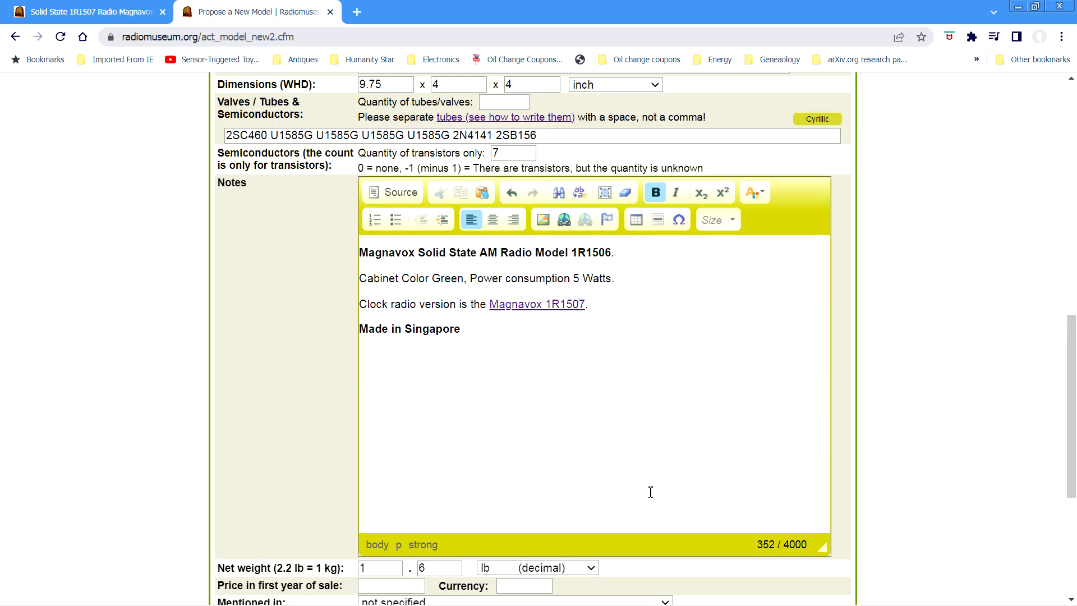
scroll(651, 492, down, 5)
click(537, 563)
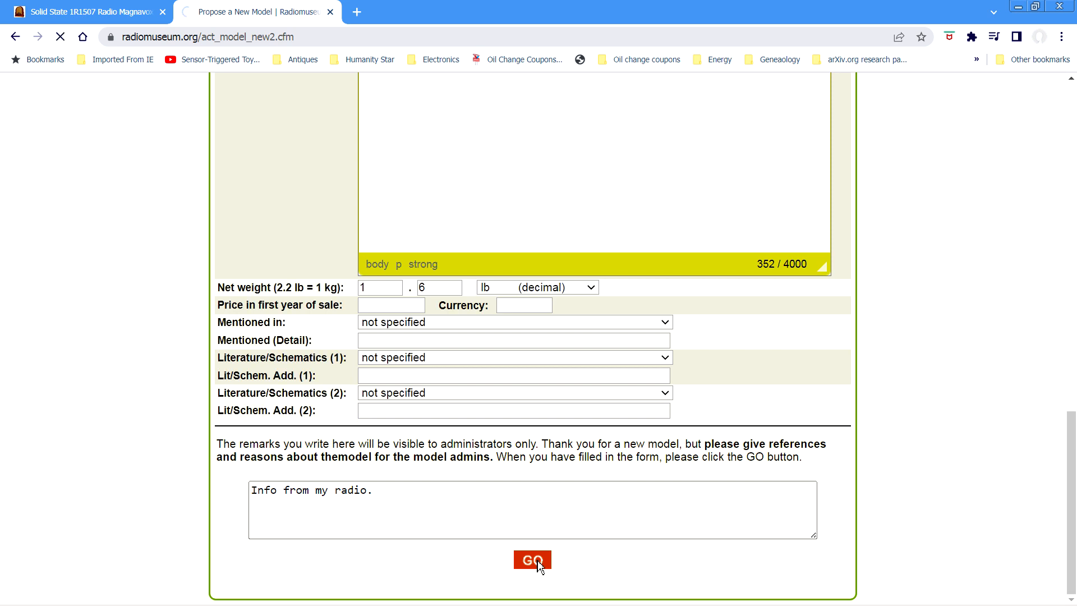
scroll(690, 460, down, 3)
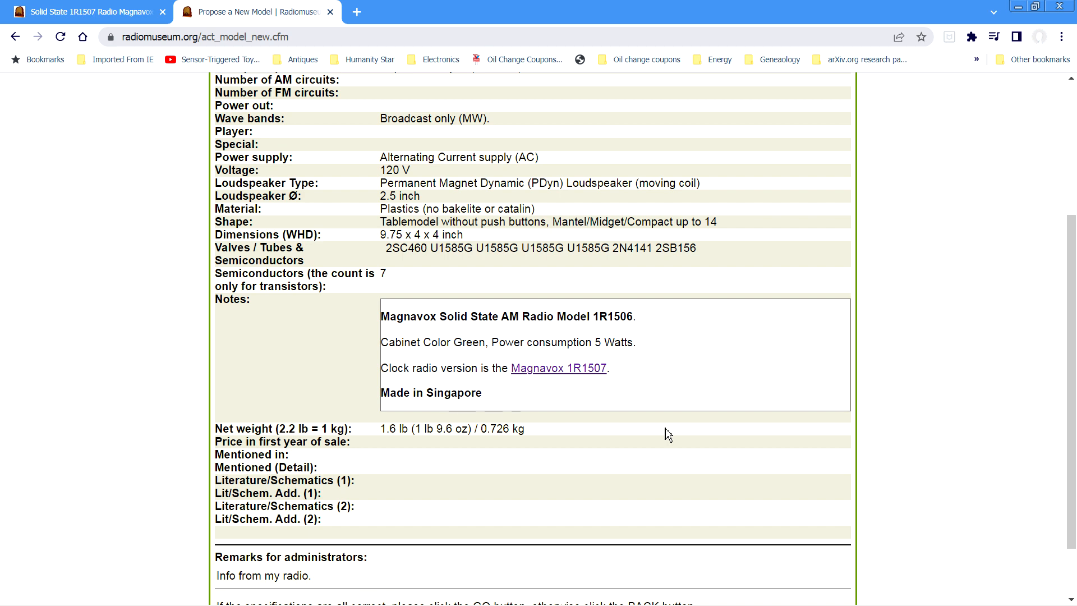
scroll(1072, 483, up, 3)
scroll(1071, 485, down, 3)
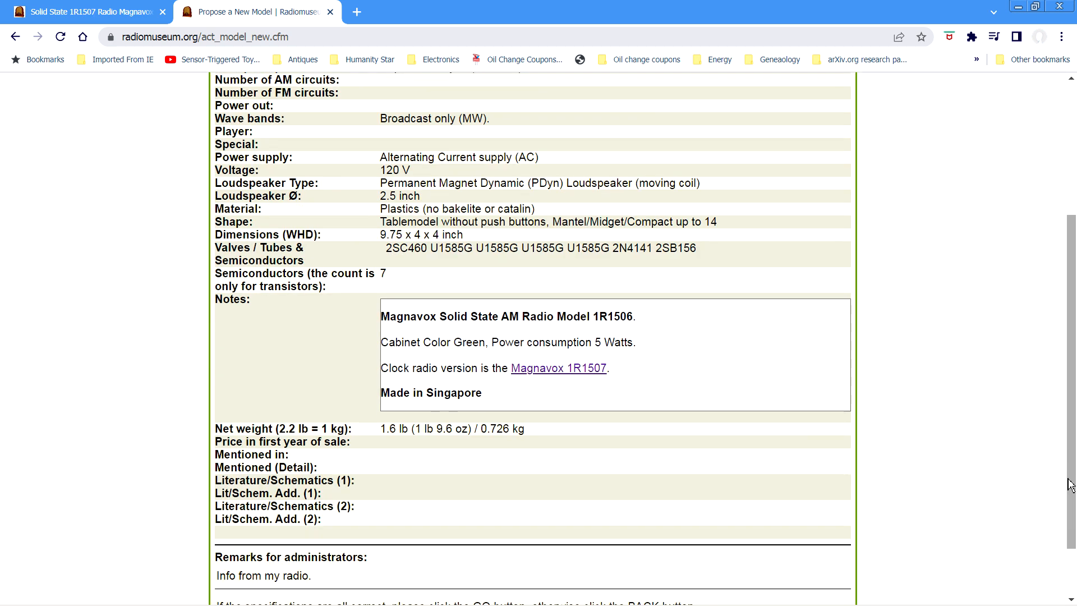
scroll(1071, 485, up, 2)
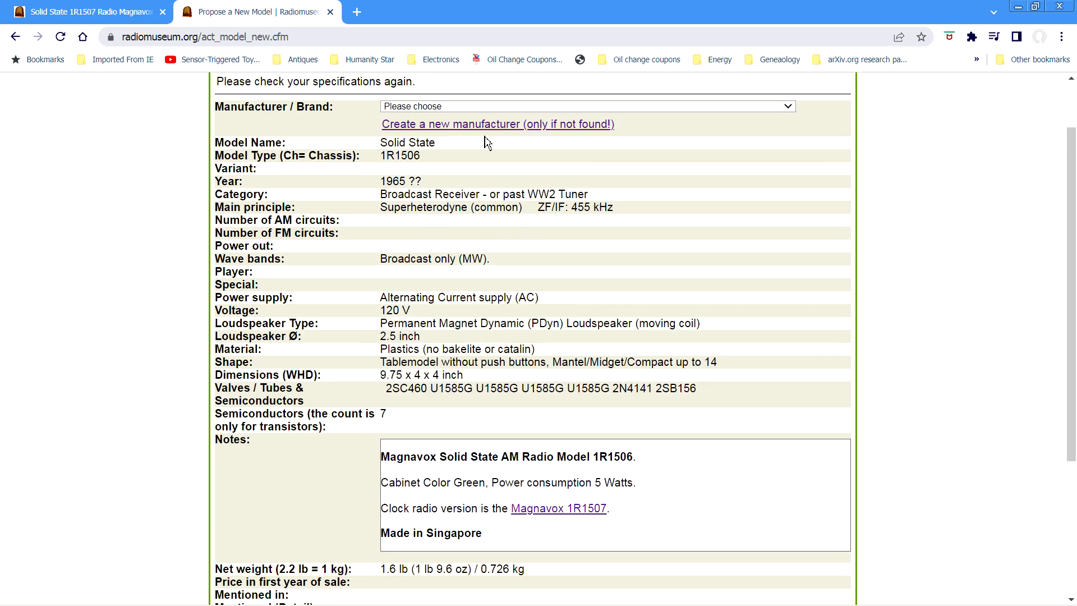
- Choose "USA - Magnavox Co., Commercial Wireless and Development Co." as the manufacturer, check the specifications and submit the model proposal
click(486, 108)
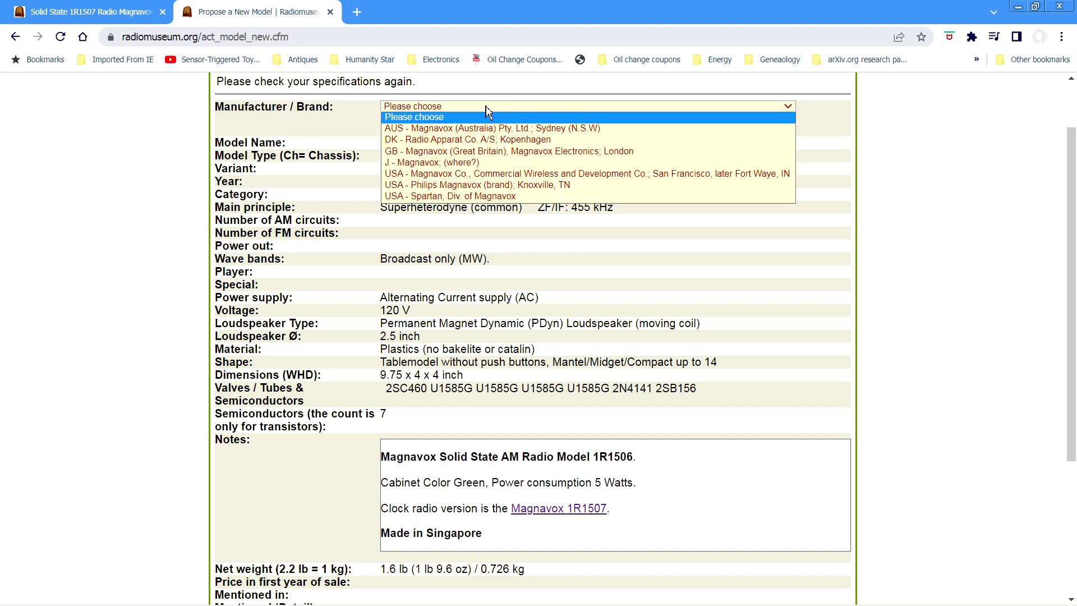
click(437, 174)
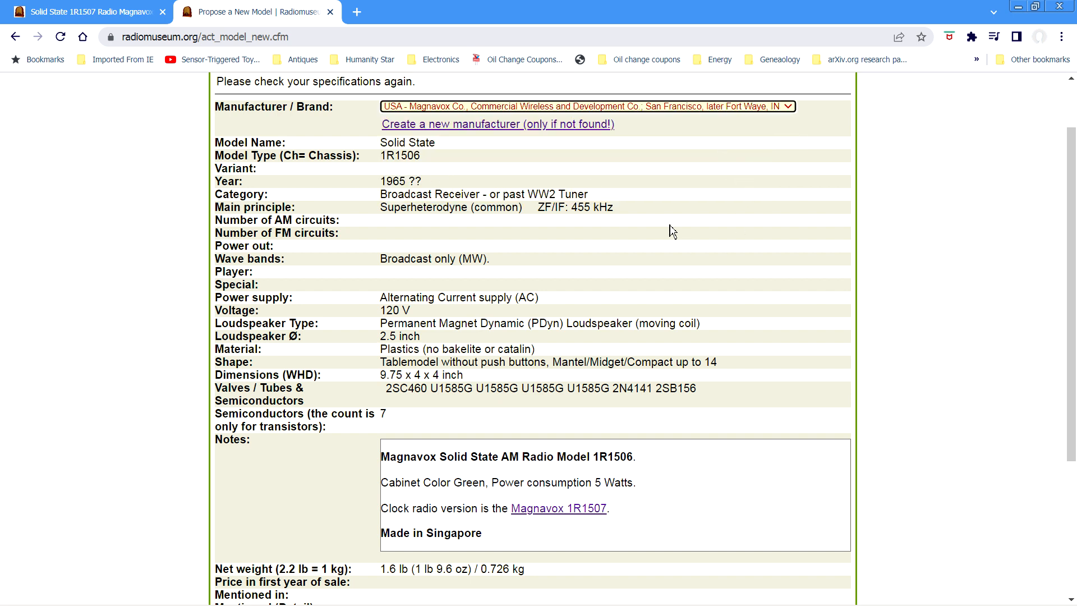
scroll(835, 307, down, 1)
scroll(755, 287, up, 2)
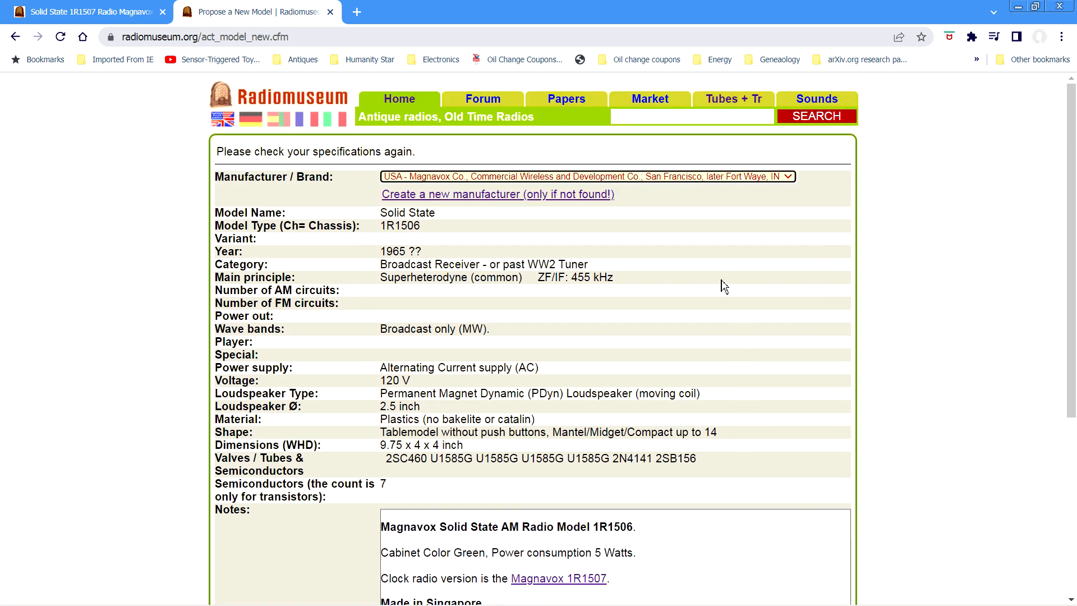
scroll(650, 295, down, 1)
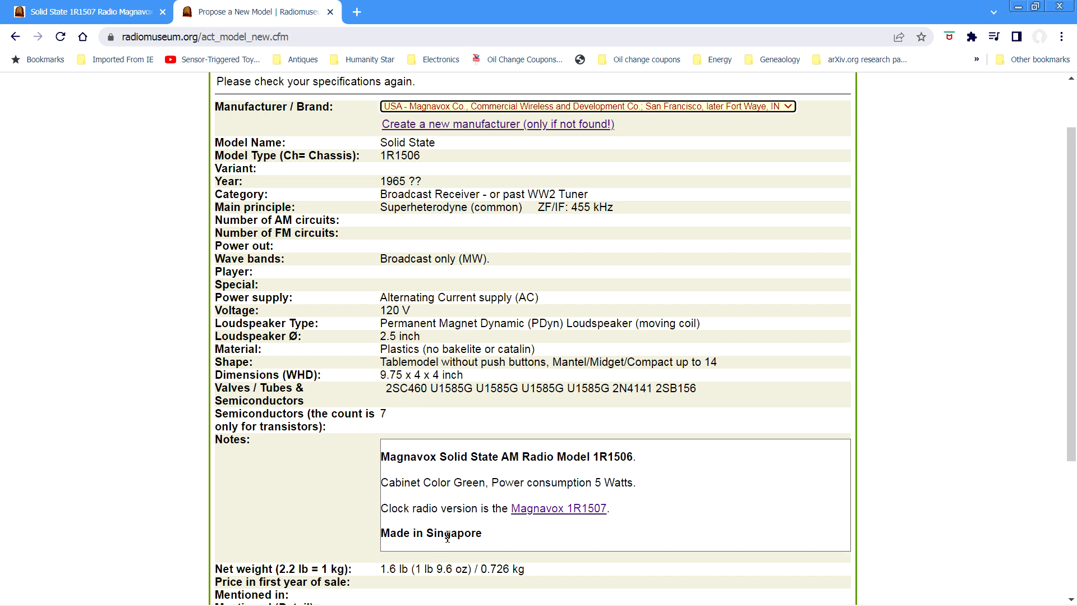
scroll(548, 533, down, 2)
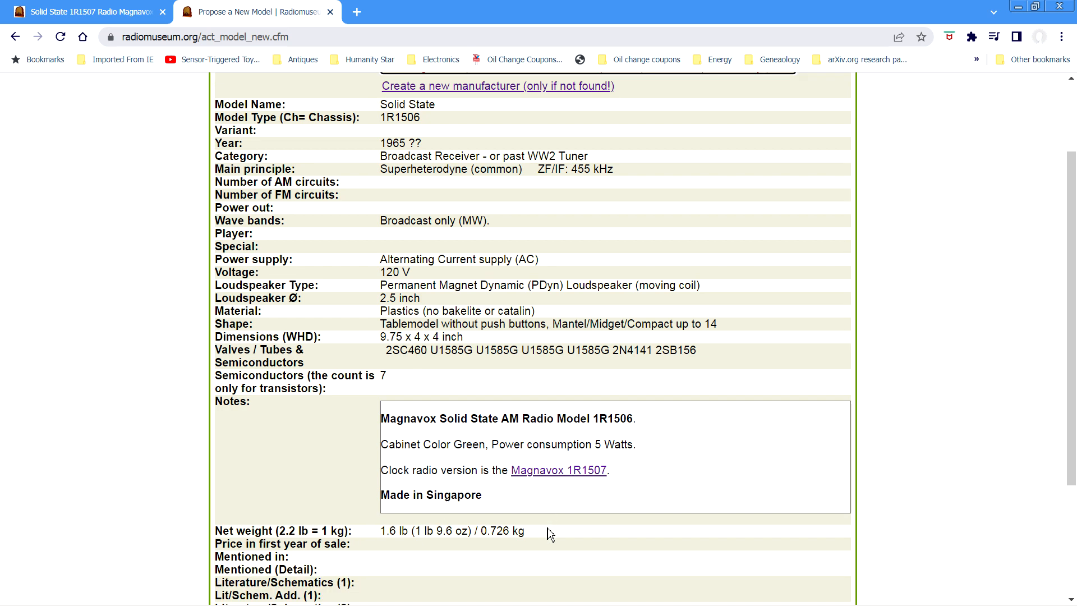
scroll(548, 534, down, 1)
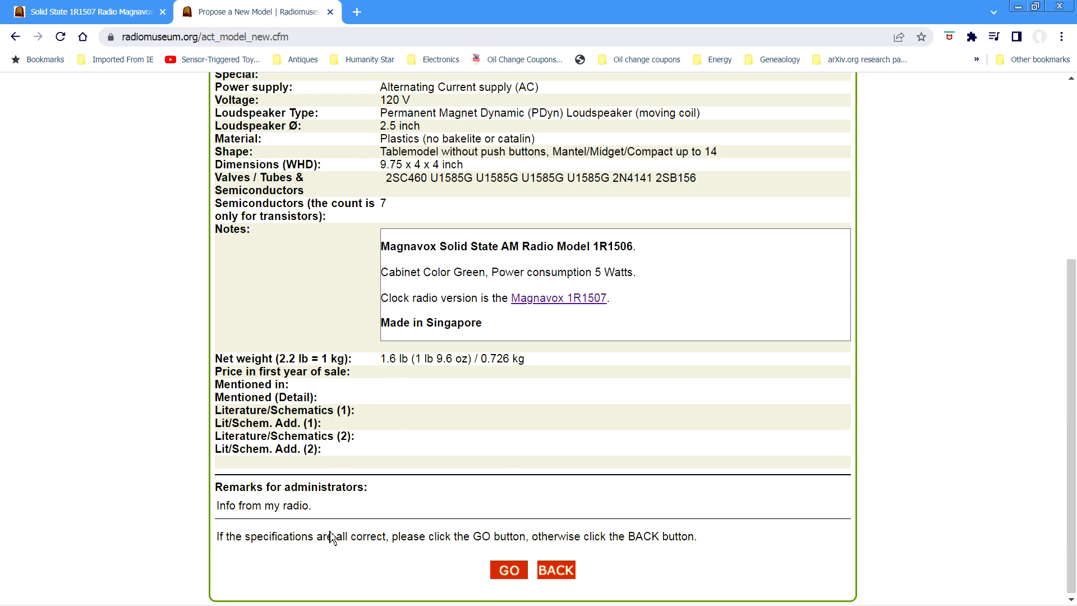
click(512, 571)
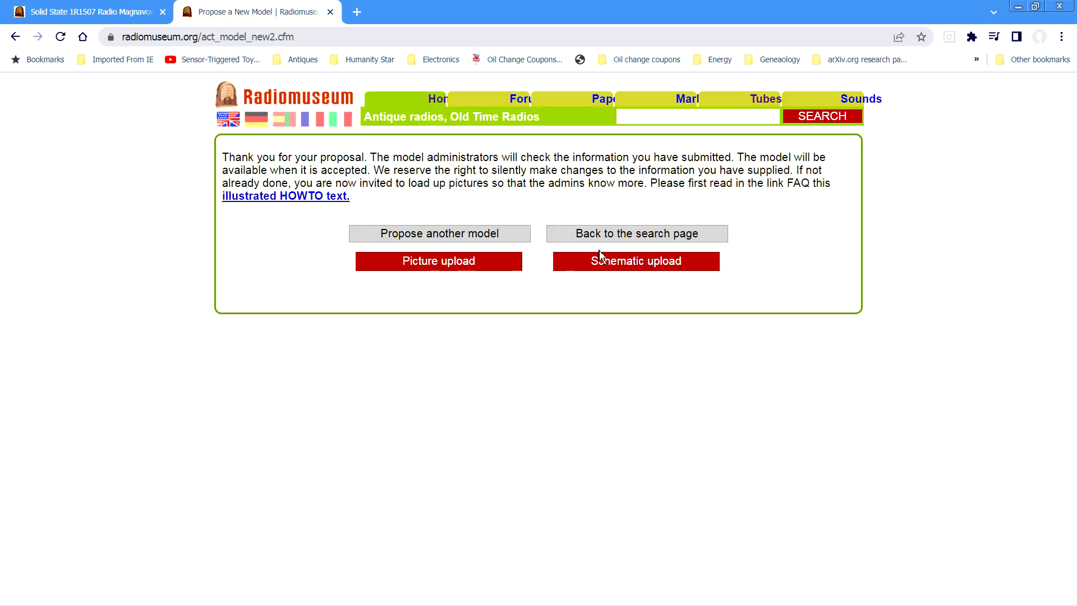
- Open the picture upload for the proposed model and select magnavox_1r1506_front.jpg as an object from the own collection
click(438, 262)
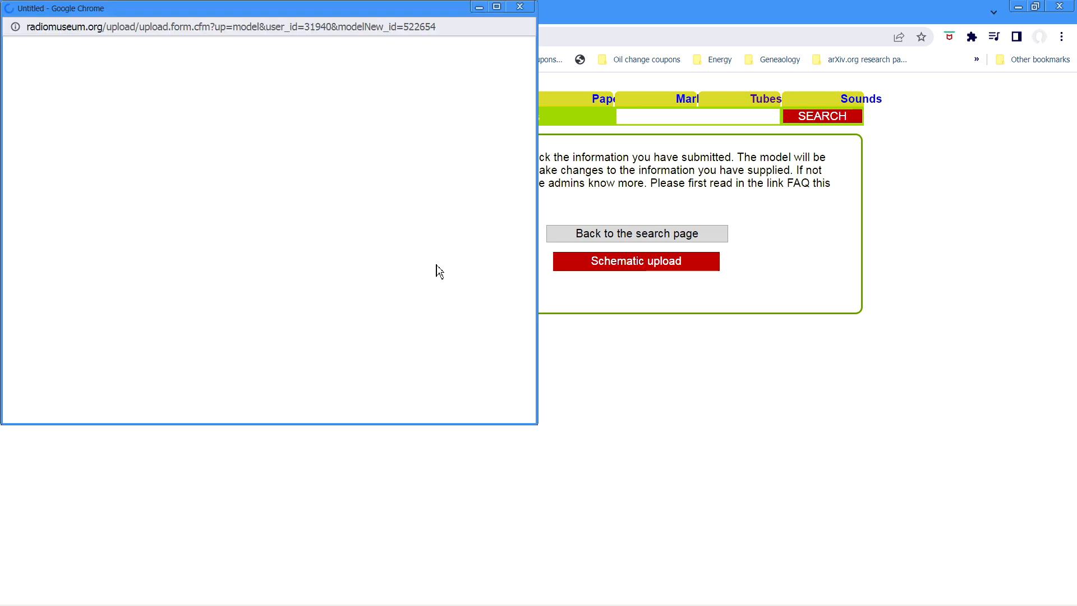
click(496, 6)
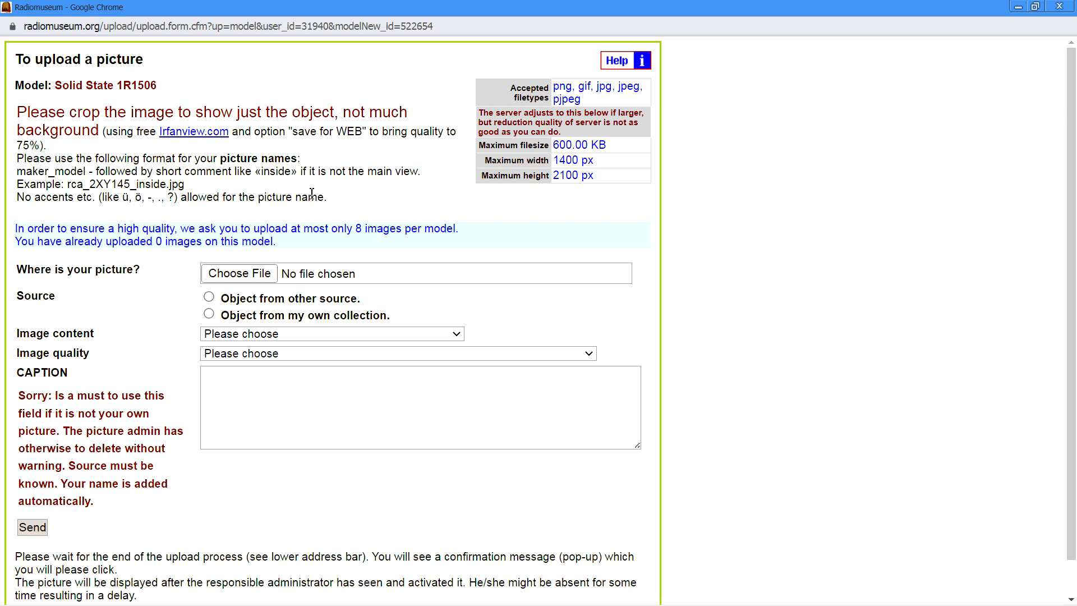
click(240, 274)
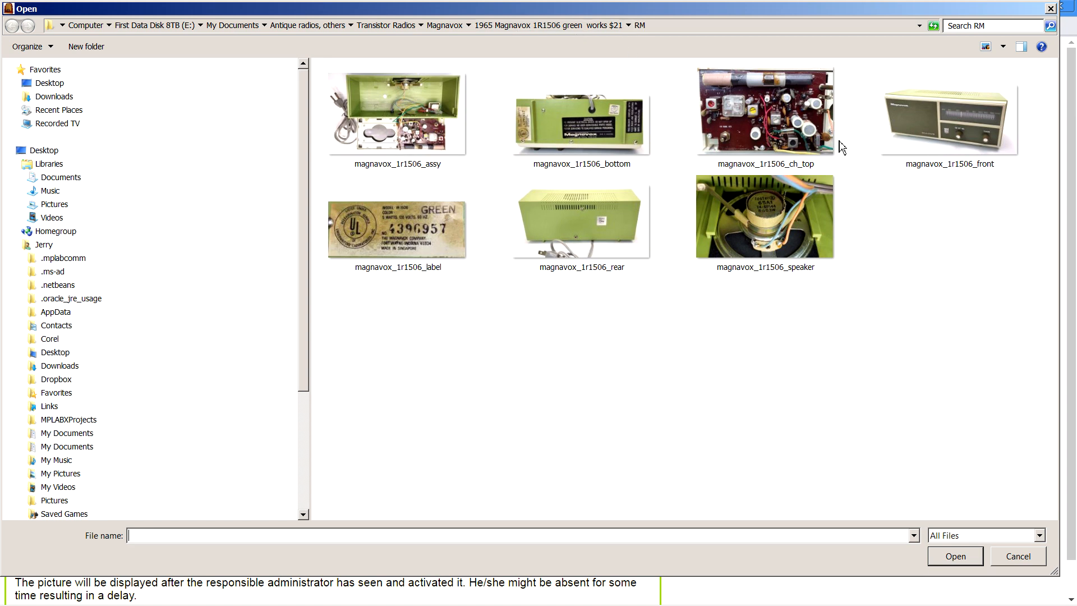
double_click(952, 126)
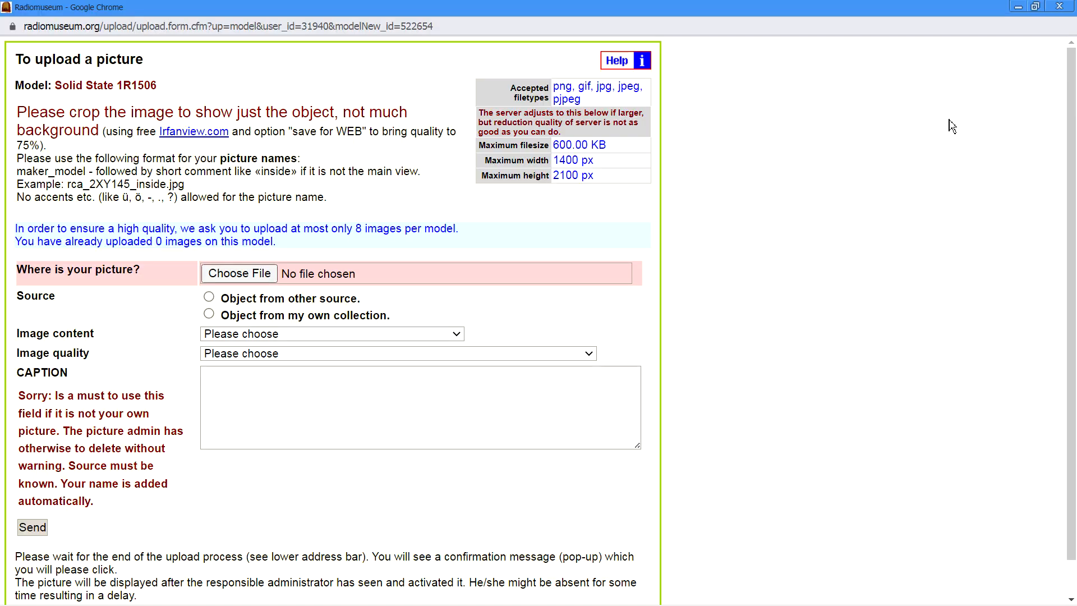
click(209, 313)
- Classify the front picture as "Original condition (including knobs / grill cloth)" with "Very good" image quality, and send it
click(322, 336)
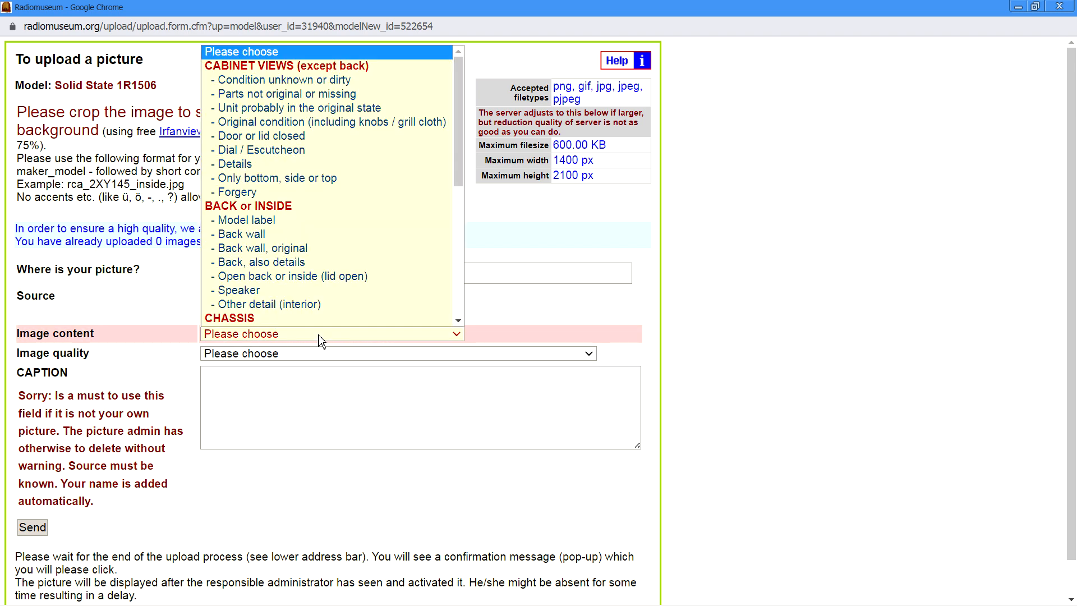
click(279, 122)
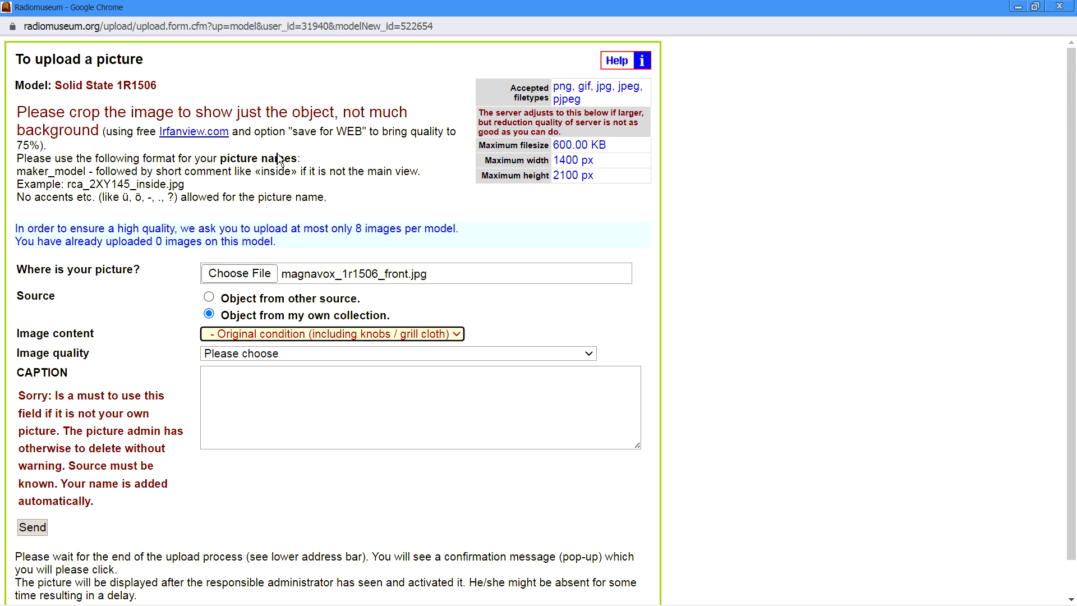
click(291, 362)
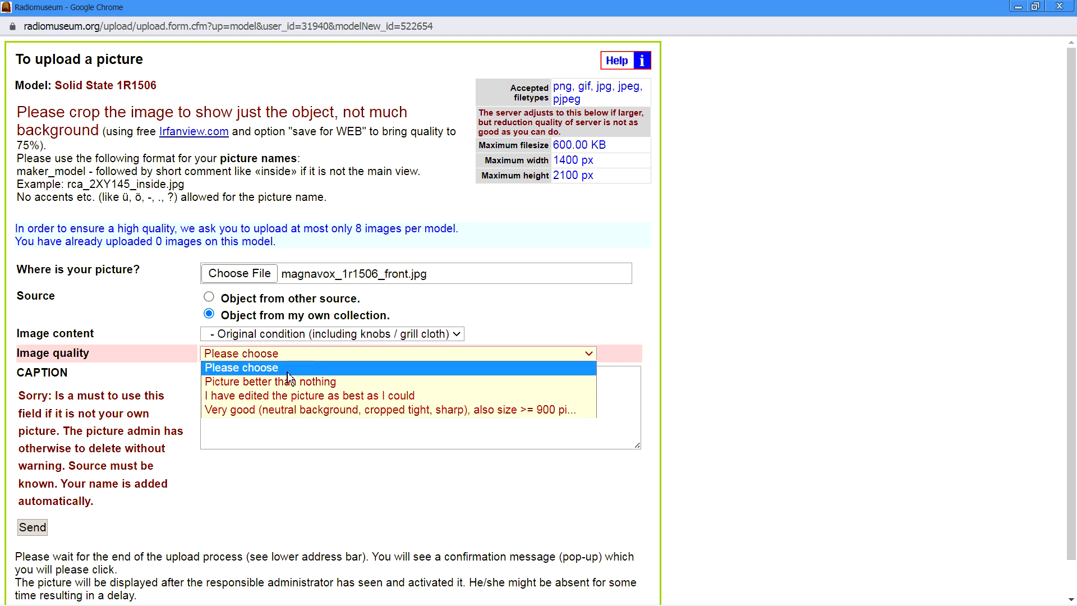
click(279, 411)
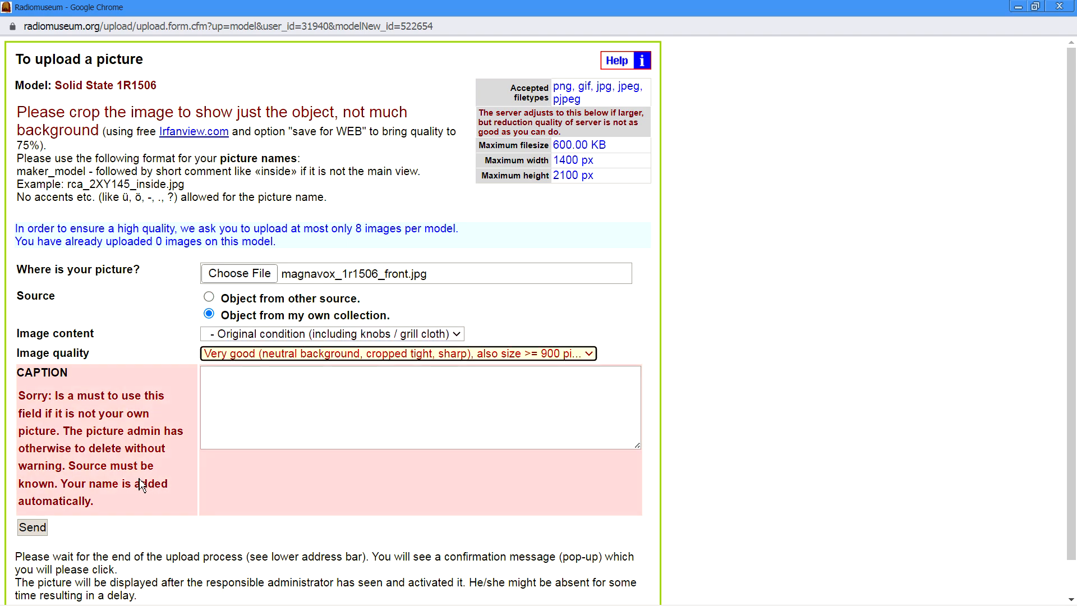
click(32, 528)
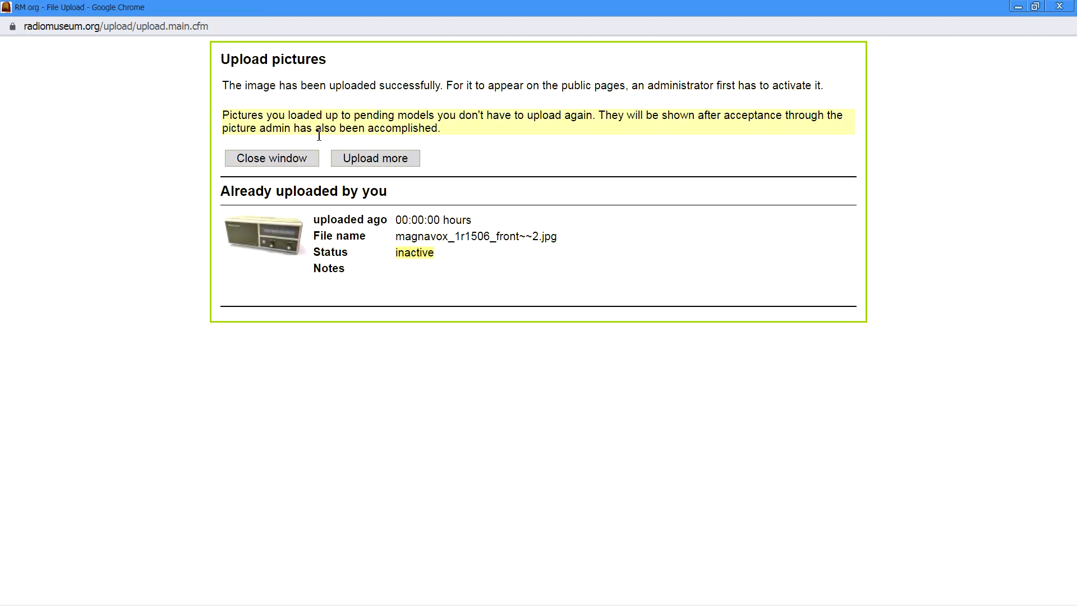
- Start another picture upload with magnavox_1r1506_ch_top.jpg, marked as an object from the own collection
click(383, 163)
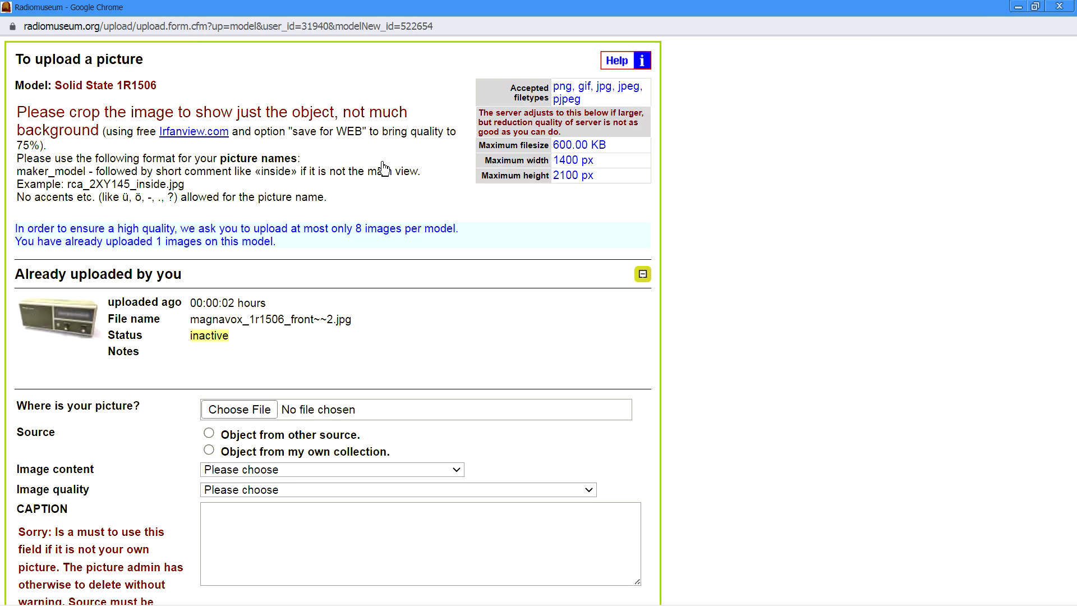
click(240, 410)
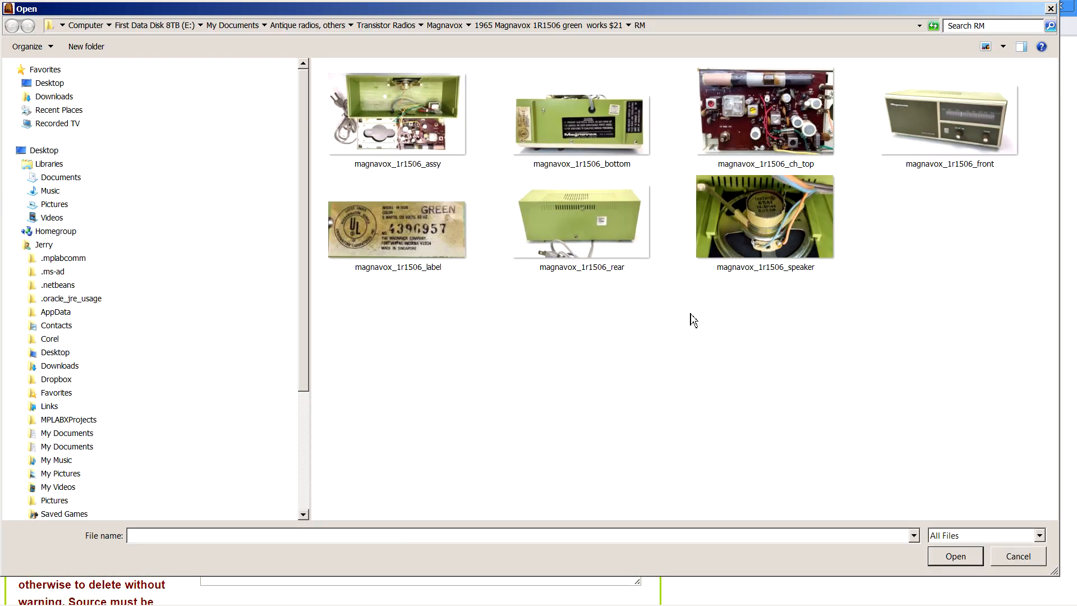
double_click(791, 140)
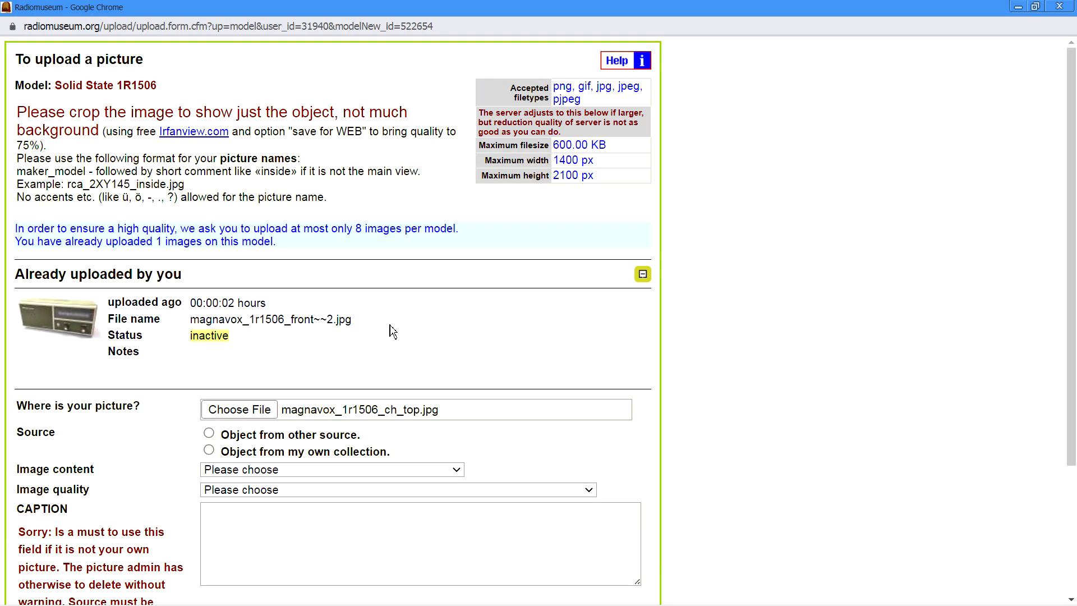
click(209, 450)
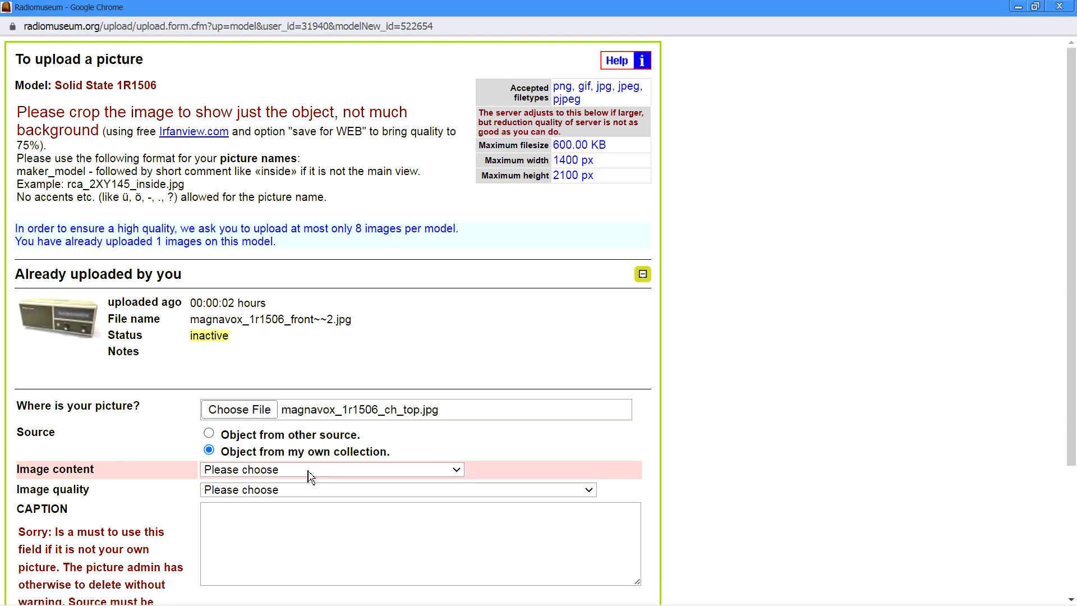
- Classify the chassis picture as "Chassis or PCB, original, no restoration" with "Very good" image quality, and send it
click(305, 469)
scroll(303, 444, down, 1)
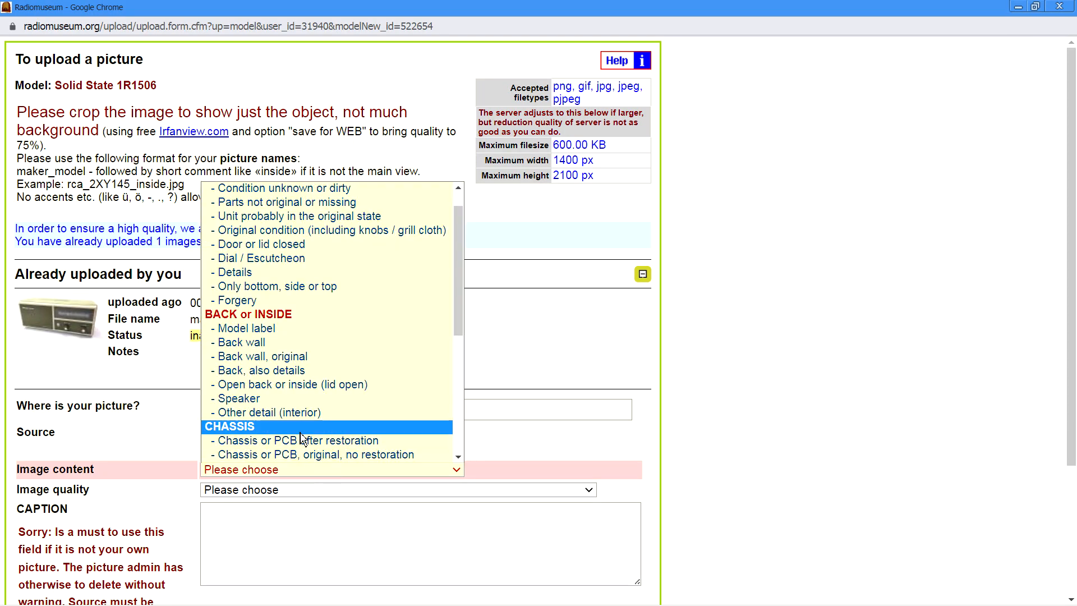
click(328, 456)
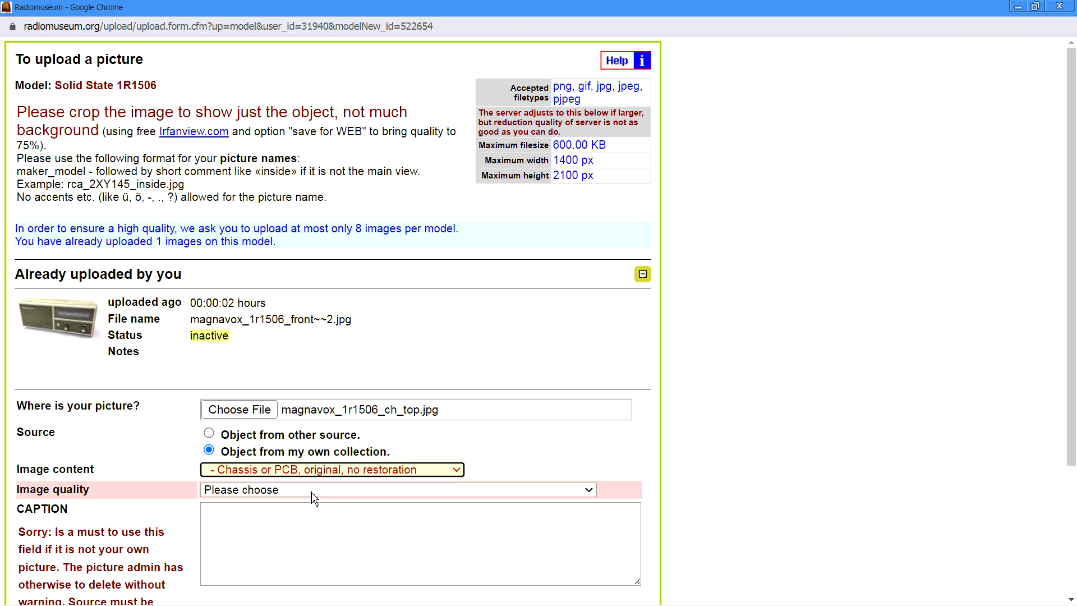
click(373, 492)
click(310, 546)
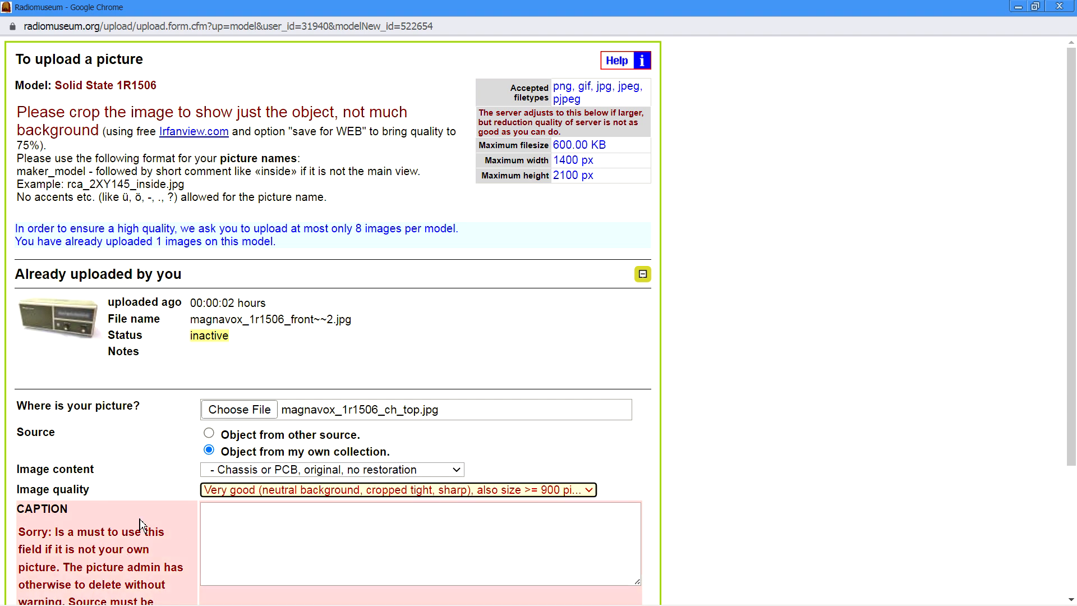
scroll(117, 521, down, 3)
click(33, 526)
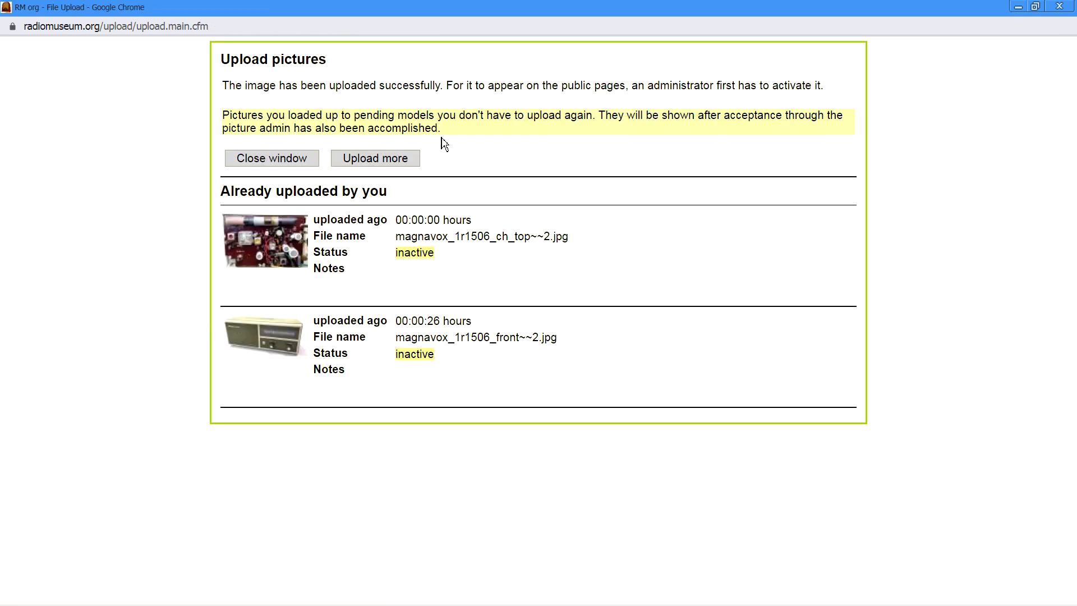
- Start a further picture upload with magnavox_1r1506_rear.jpg, marked as an object from the own collection
click(386, 163)
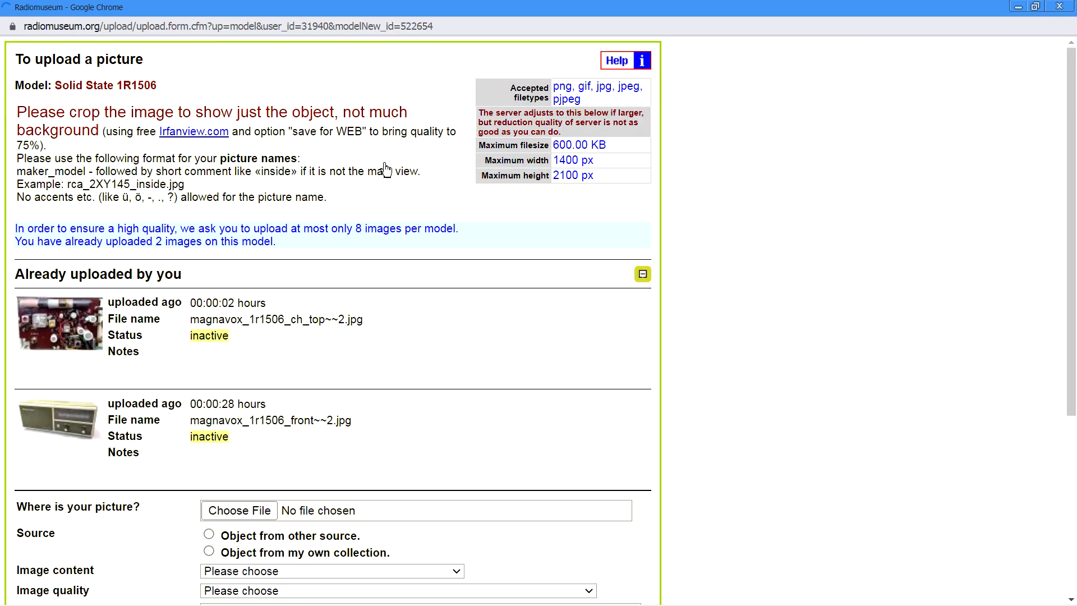
scroll(409, 259, down, 3)
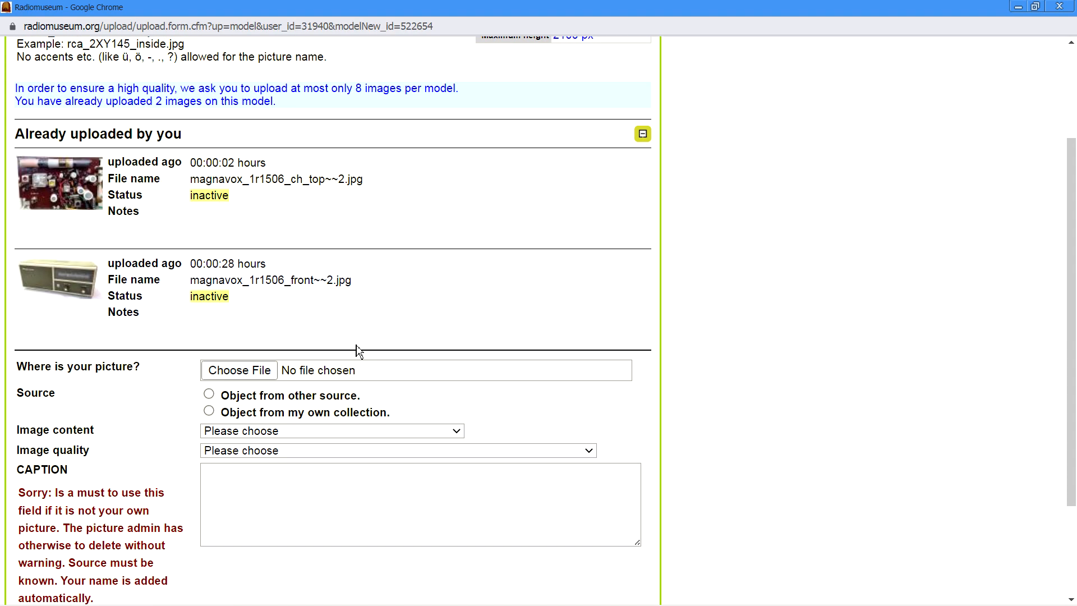
click(240, 371)
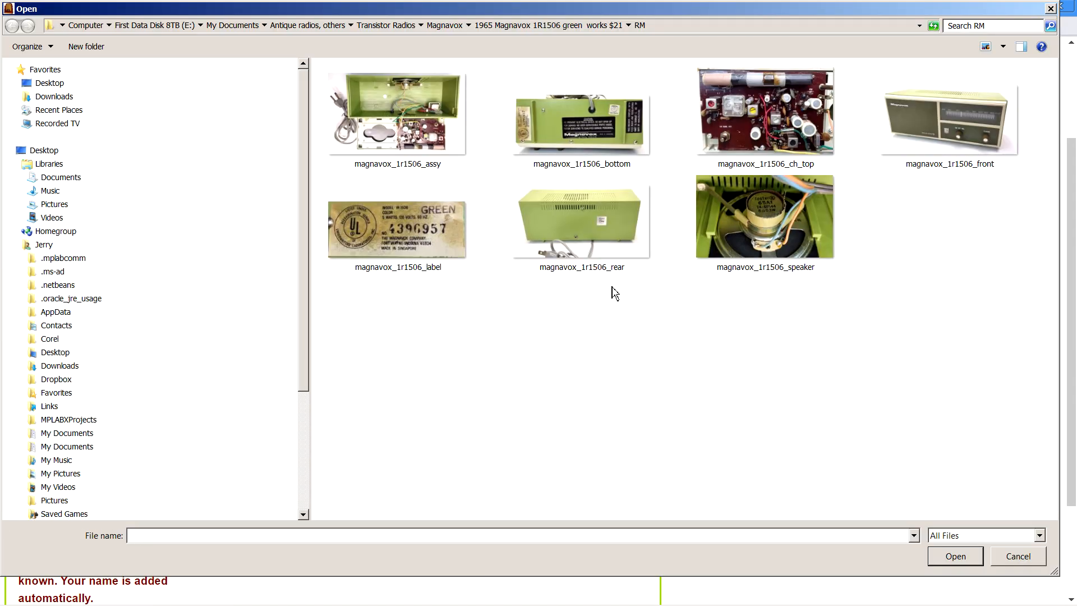
double_click(612, 227)
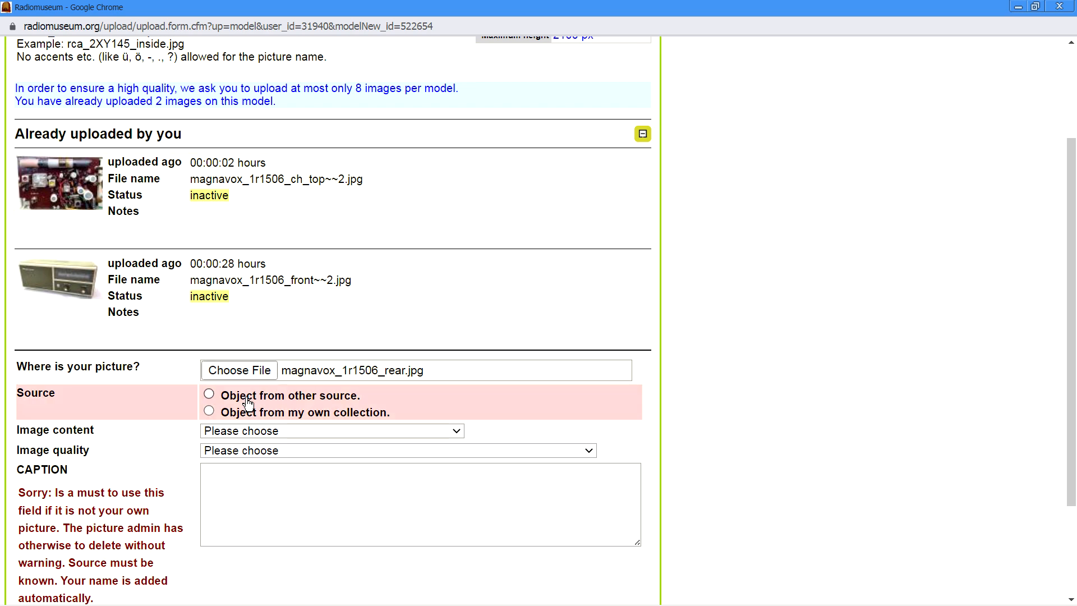
click(209, 411)
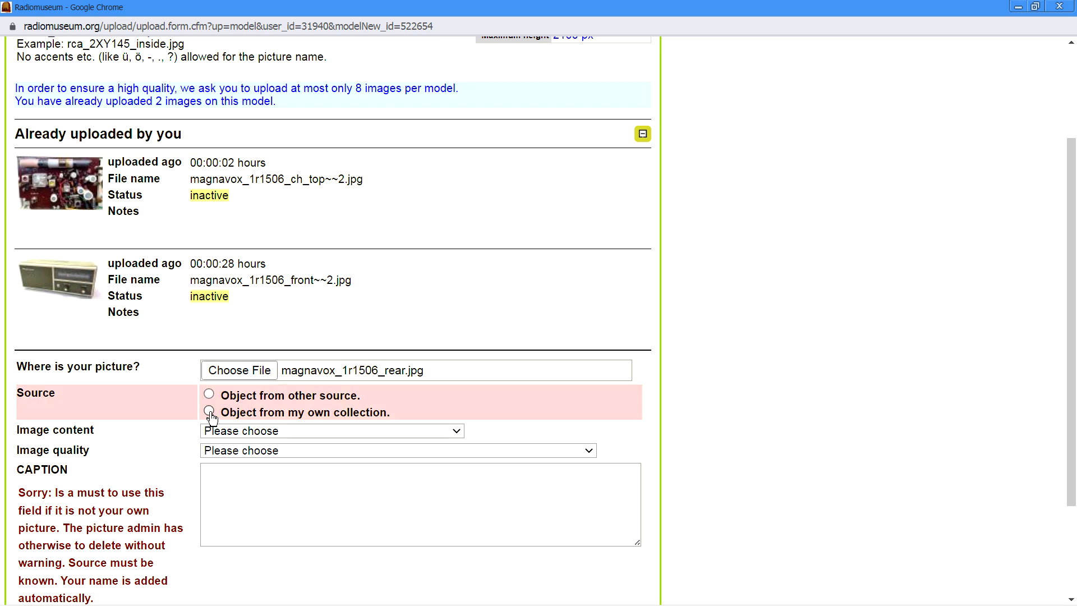
- Classify the rear picture as "Back wall, original" with "Very good" image quality, and send it
click(320, 432)
scroll(306, 404, down, 1)
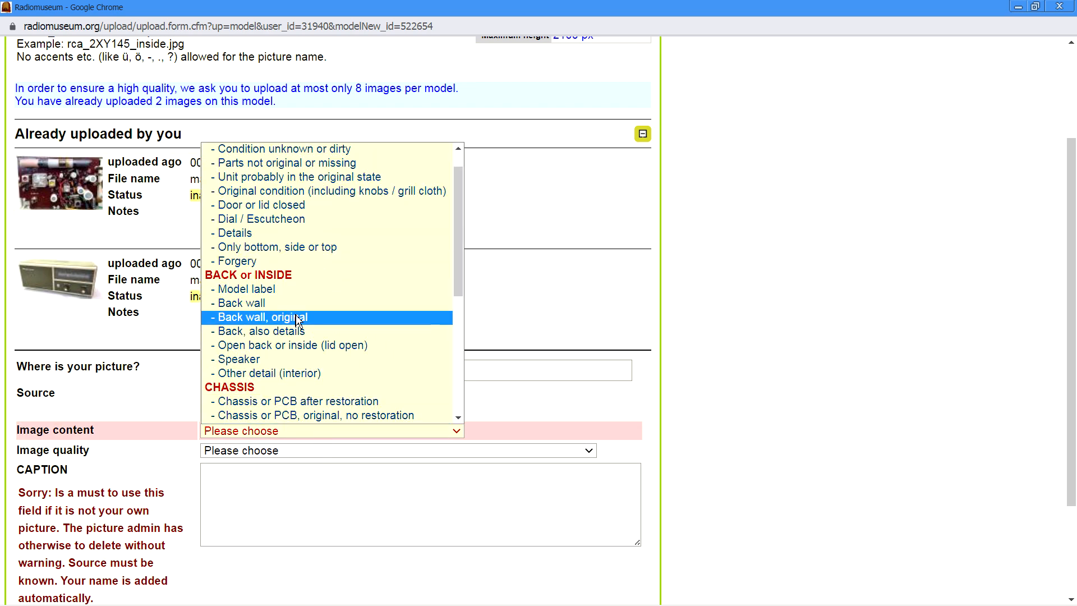
click(277, 318)
click(307, 452)
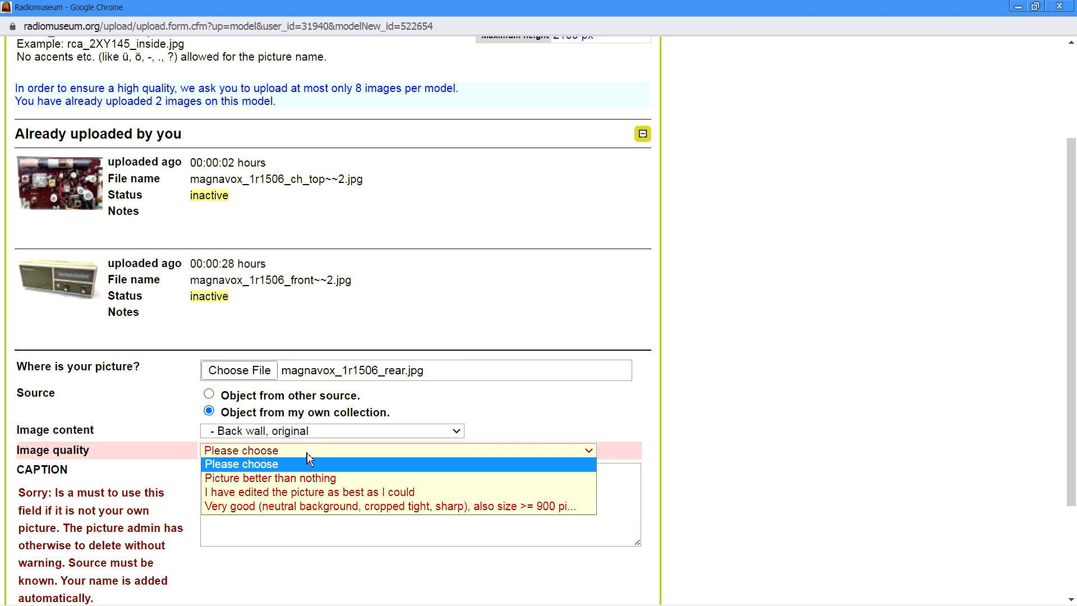
click(302, 507)
scroll(53, 546, down, 2)
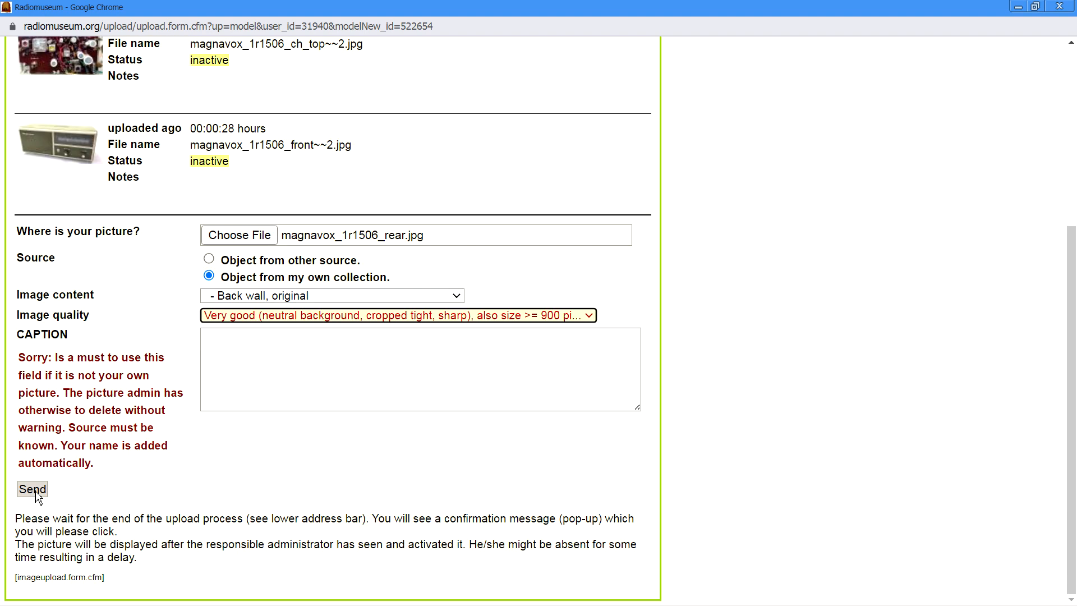
click(33, 489)
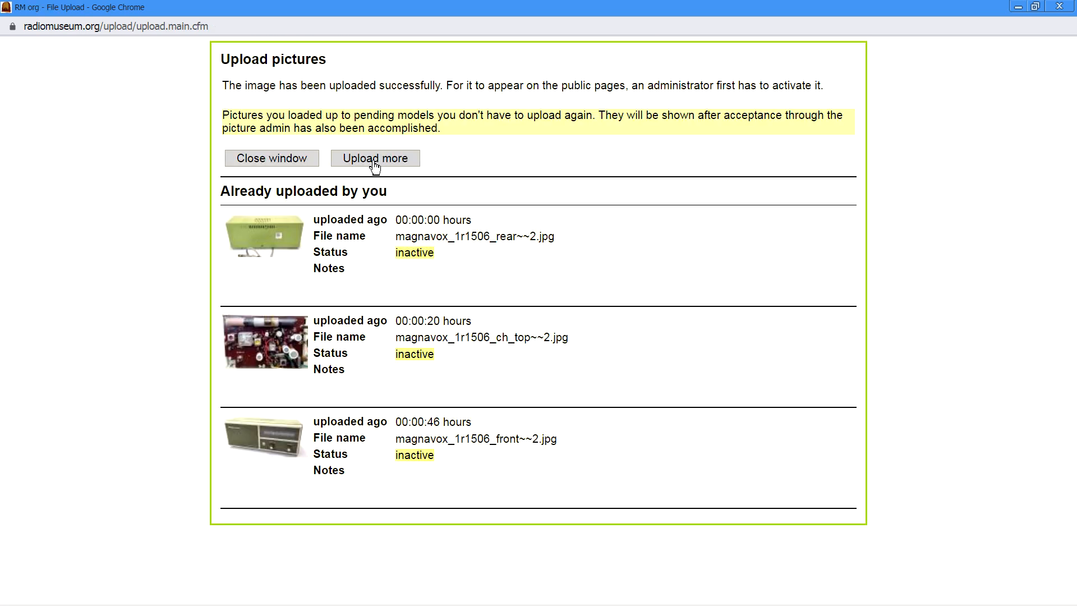
- Start another picture upload with magnavox_1r1506_label.jpg, marked as an object from the own collection
click(374, 159)
scroll(440, 322, down, 3)
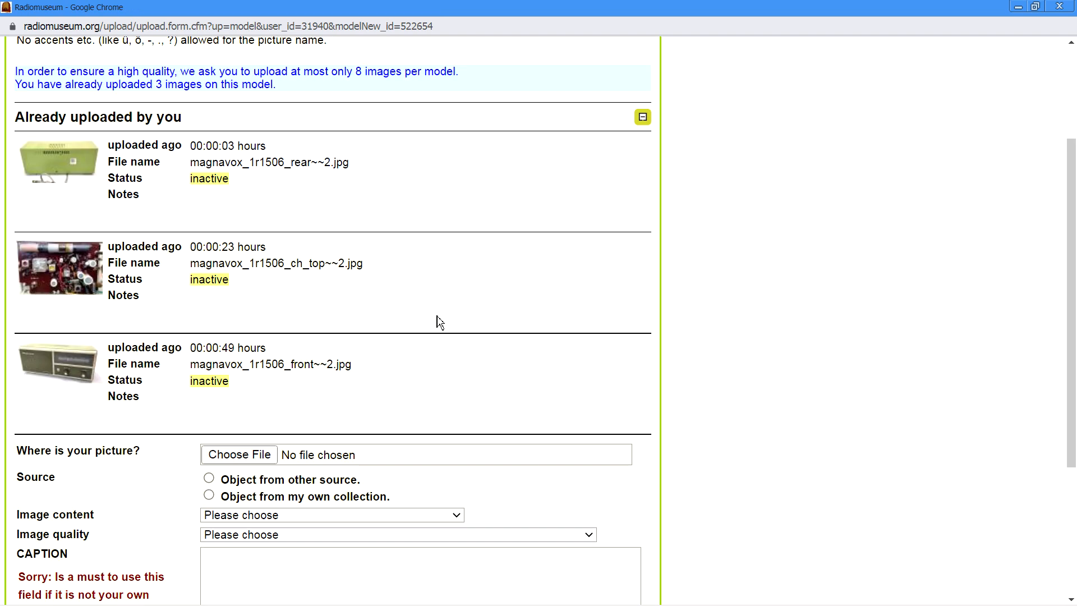
scroll(439, 321, down, 1)
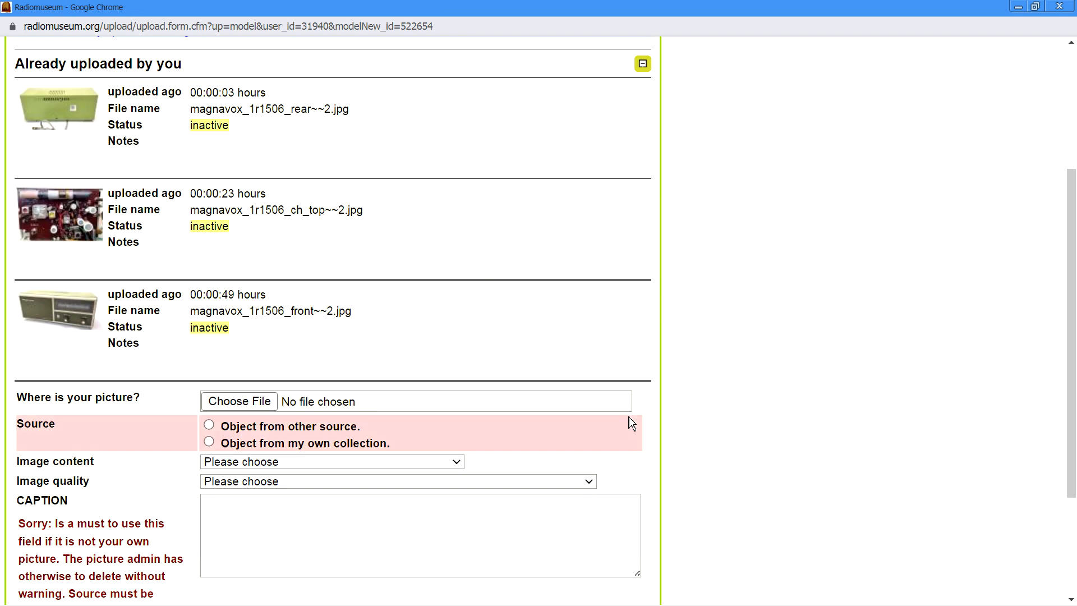
click(245, 403)
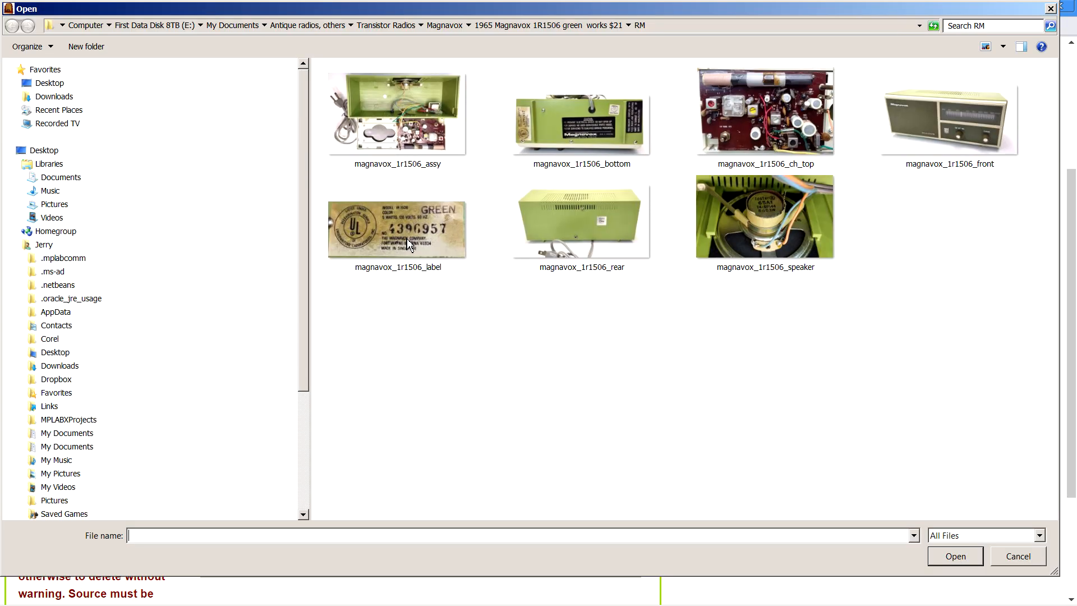
double_click(407, 242)
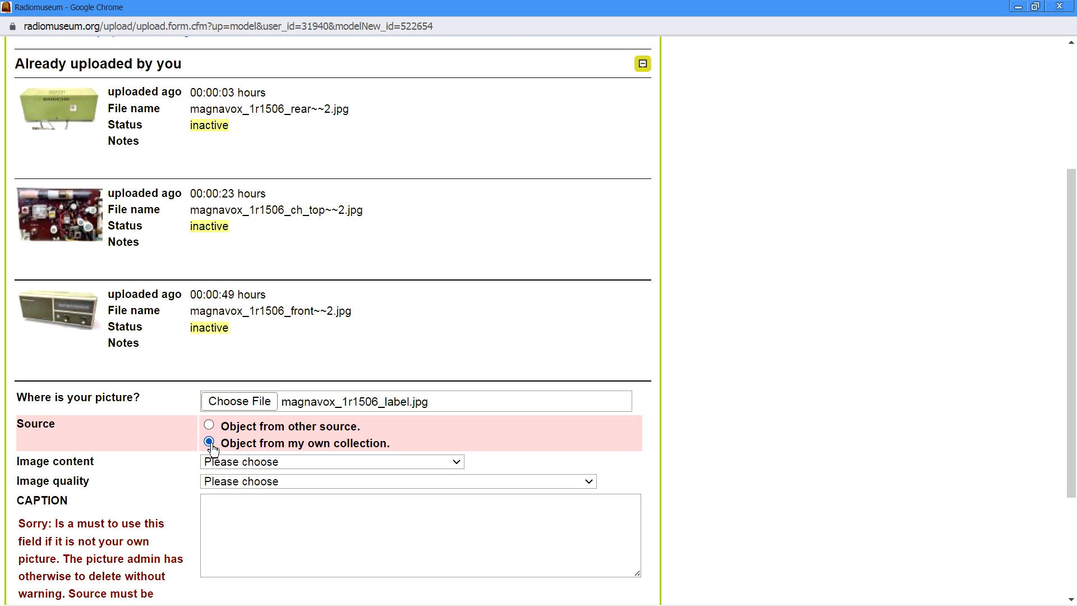
- Classify the label picture as "Model label" with "Very good" image quality, and send it
click(332, 463)
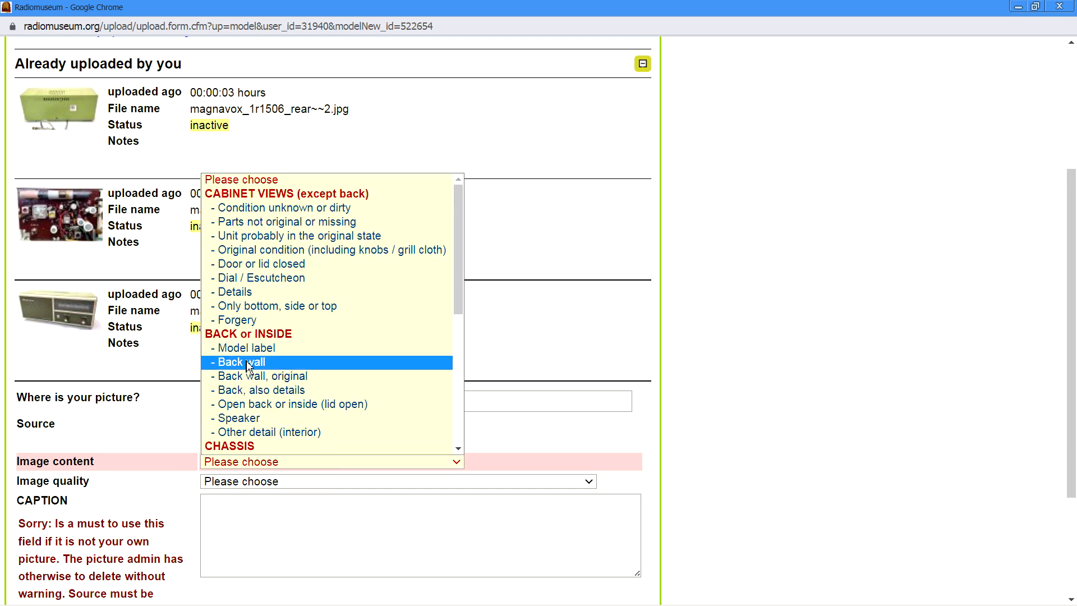
click(258, 348)
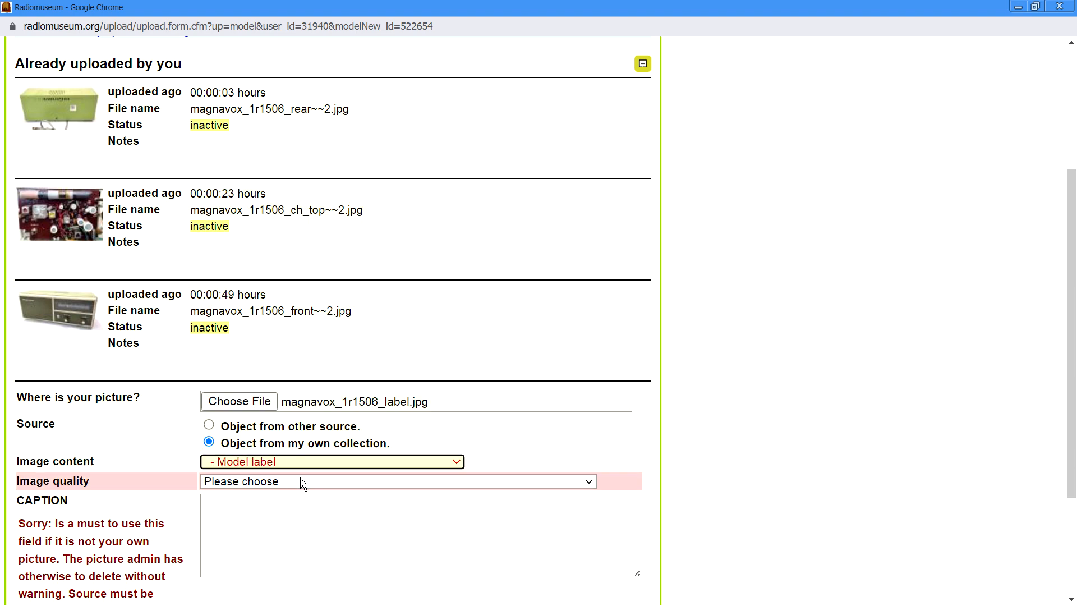
click(300, 481)
click(309, 536)
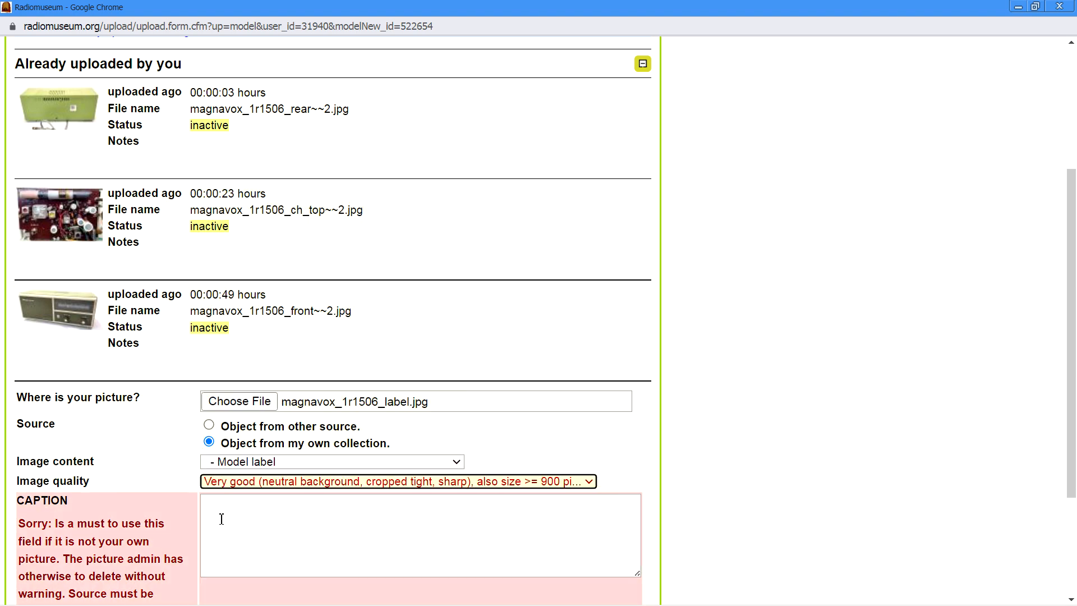
scroll(204, 535, down, 3)
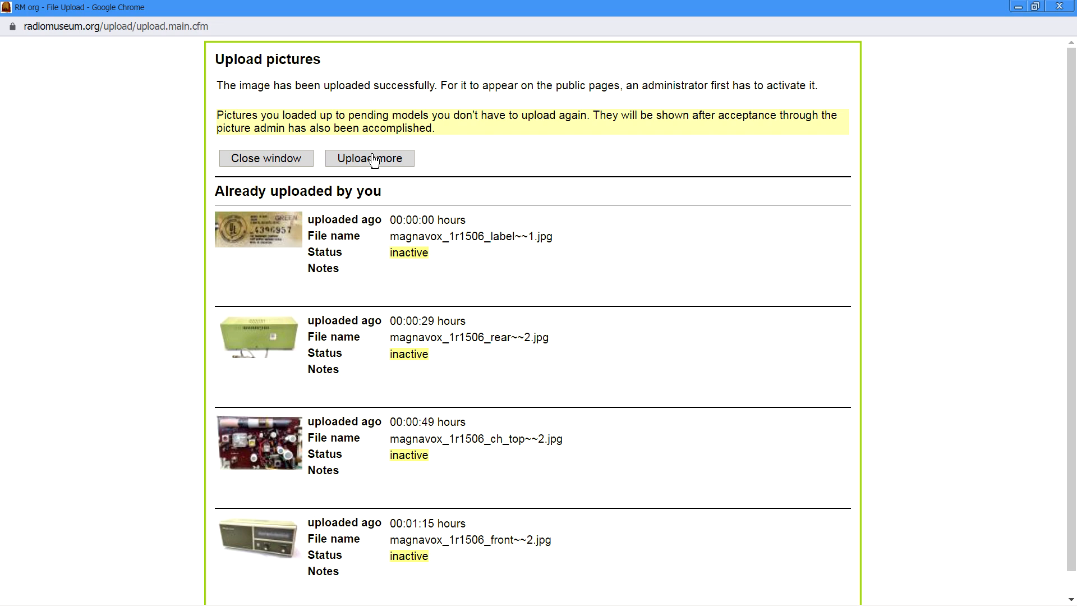
- Start a new picture upload with magnavox_1r1506_bottom.jpg, marked as an object from the own collection
click(374, 159)
scroll(283, 419, down, 5)
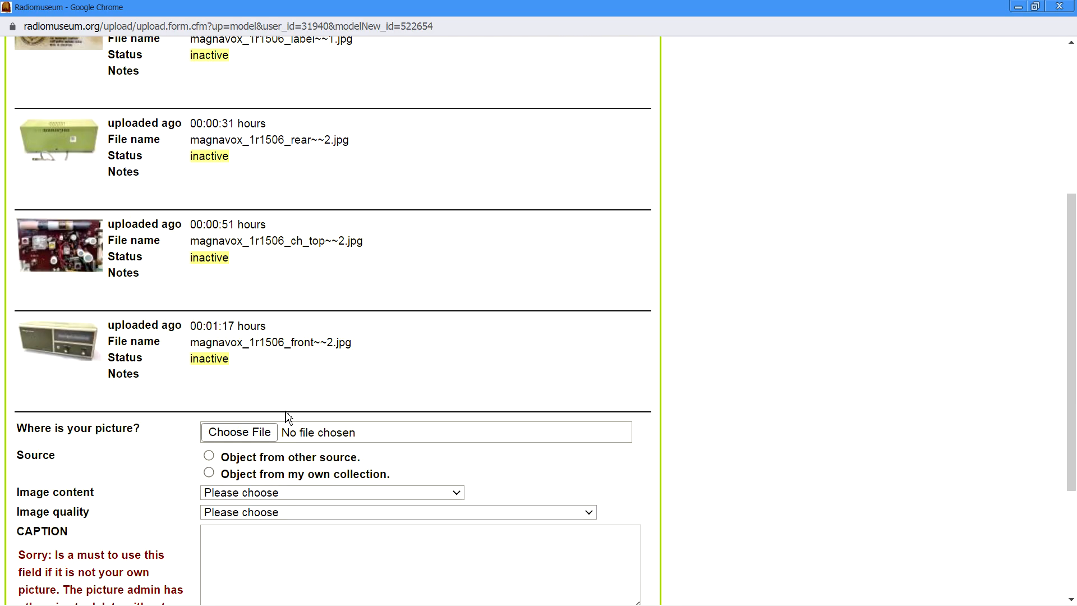
click(251, 433)
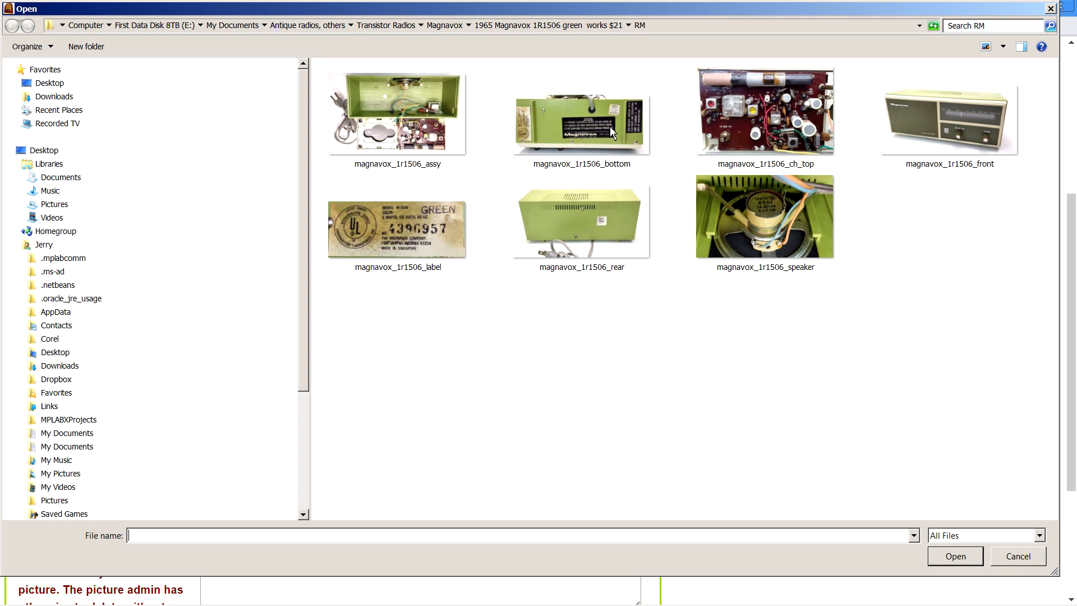
double_click(595, 129)
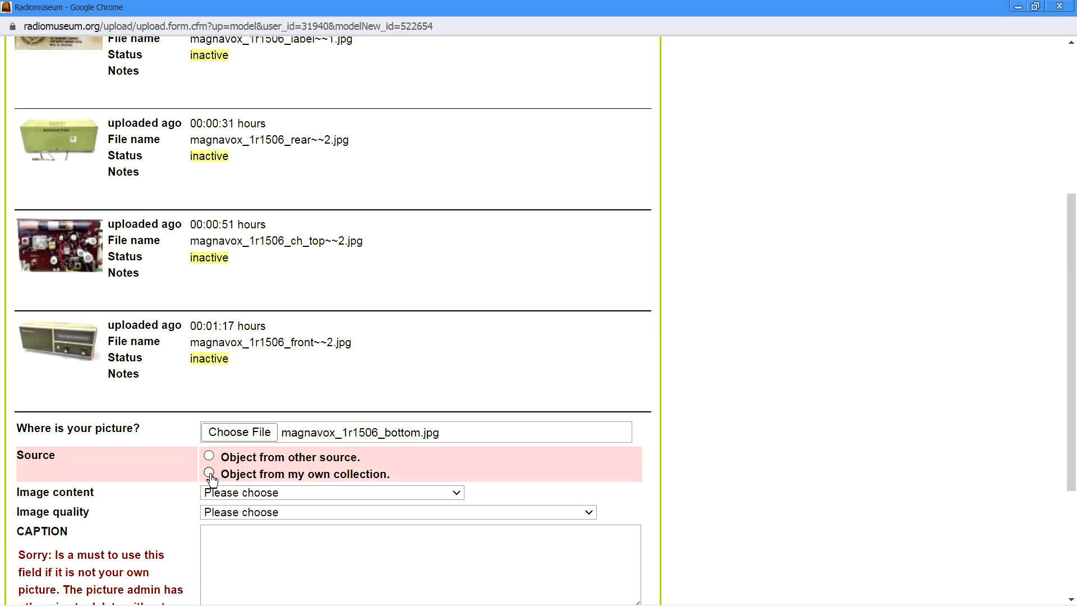
- Classify the bottom picture as "Only bottom, side or top" with "Very good" image quality, and send it
click(300, 495)
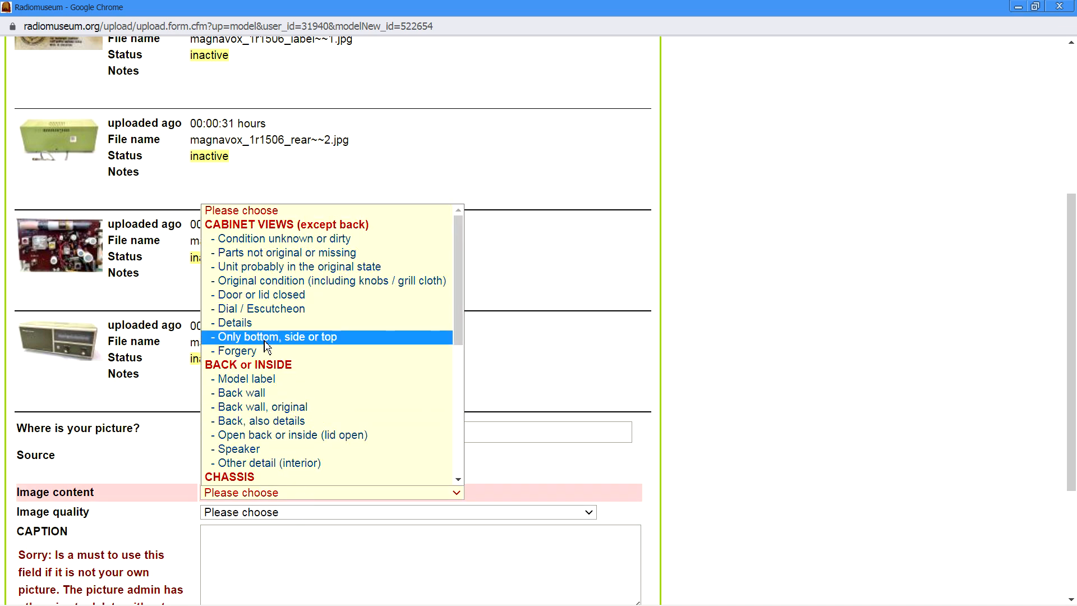
click(266, 339)
click(288, 512)
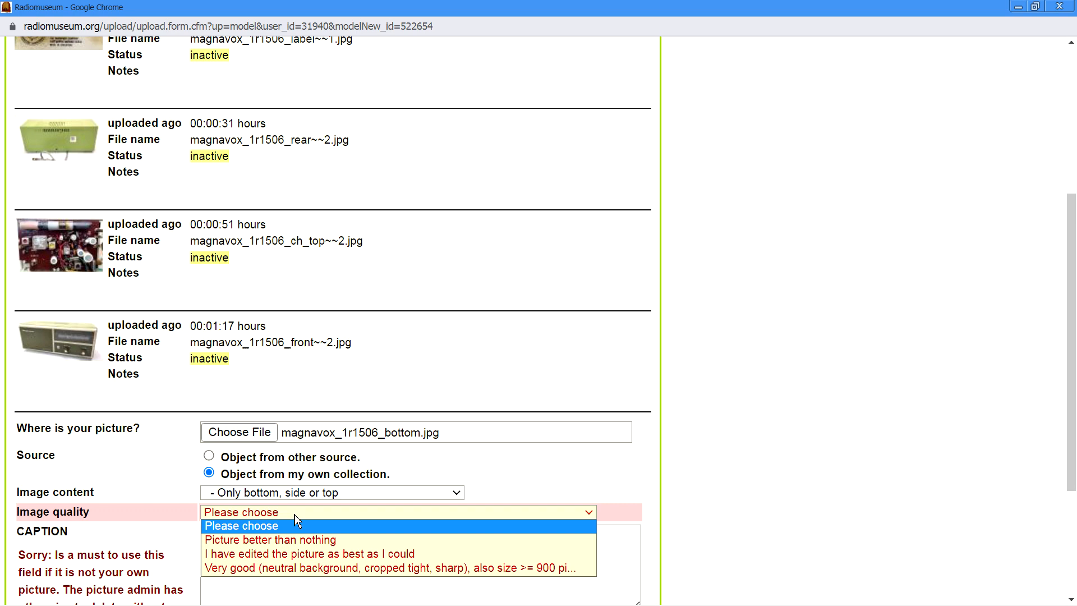
click(285, 569)
scroll(78, 405, down, 4)
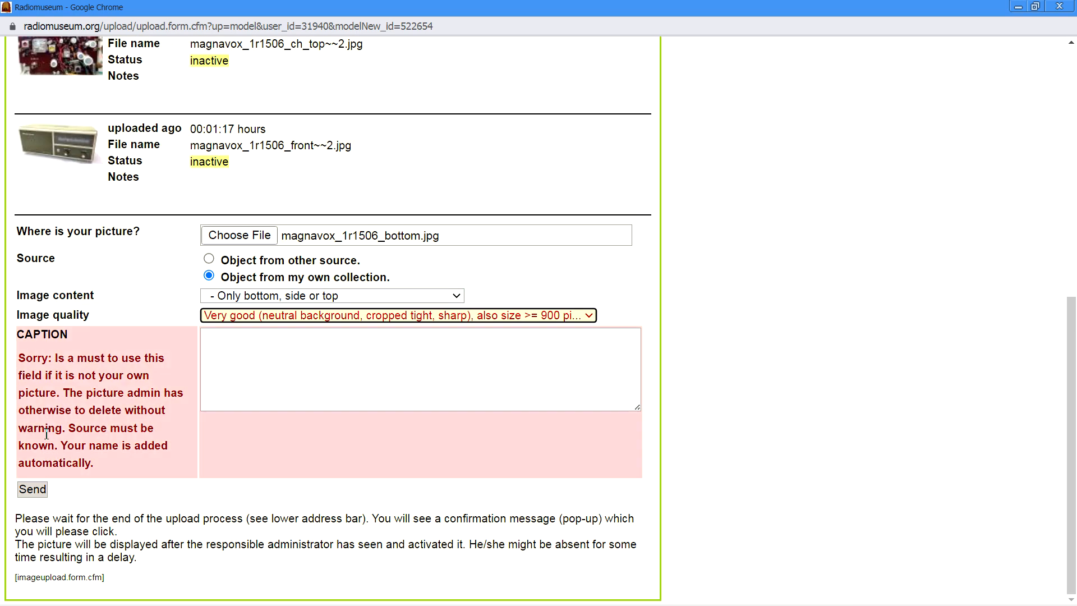
click(32, 490)
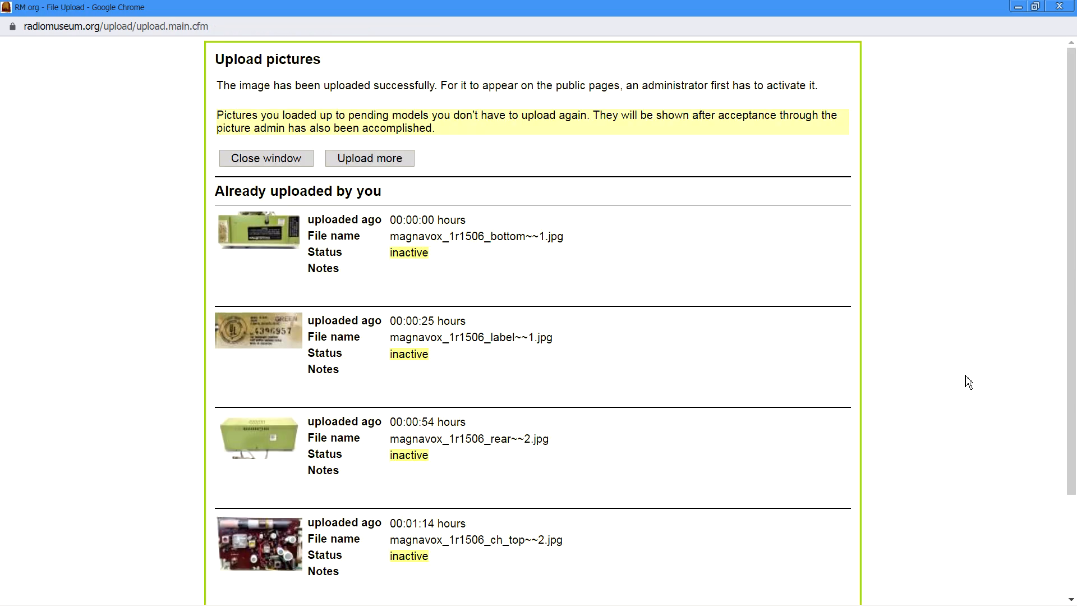
- Start a further picture upload with magnavox_1r1506_assy.jpg, marked as an object from the own collection
click(365, 164)
scroll(385, 372, down, 10)
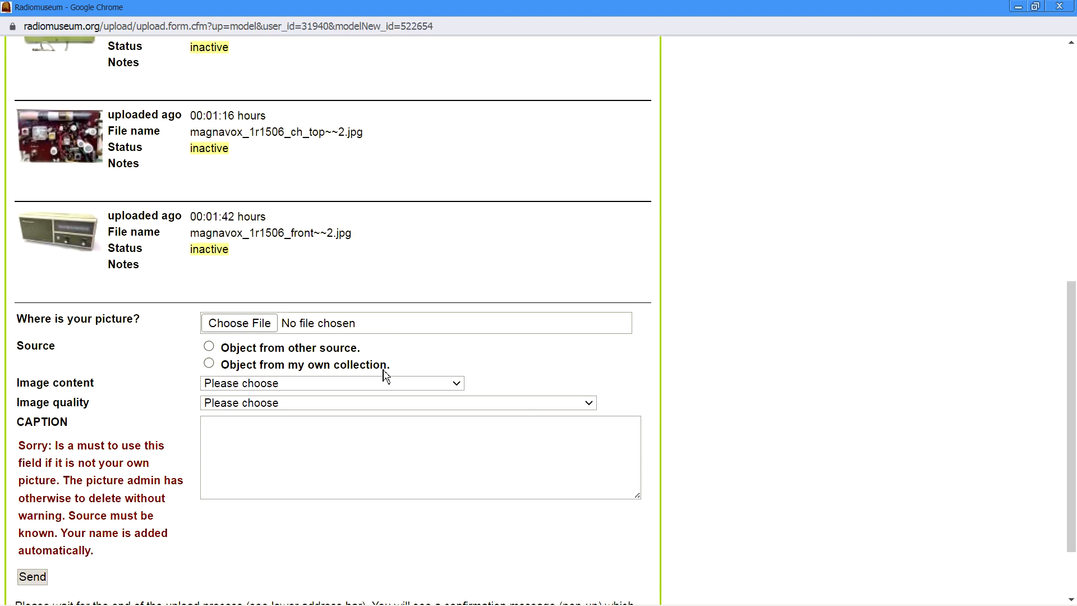
click(234, 257)
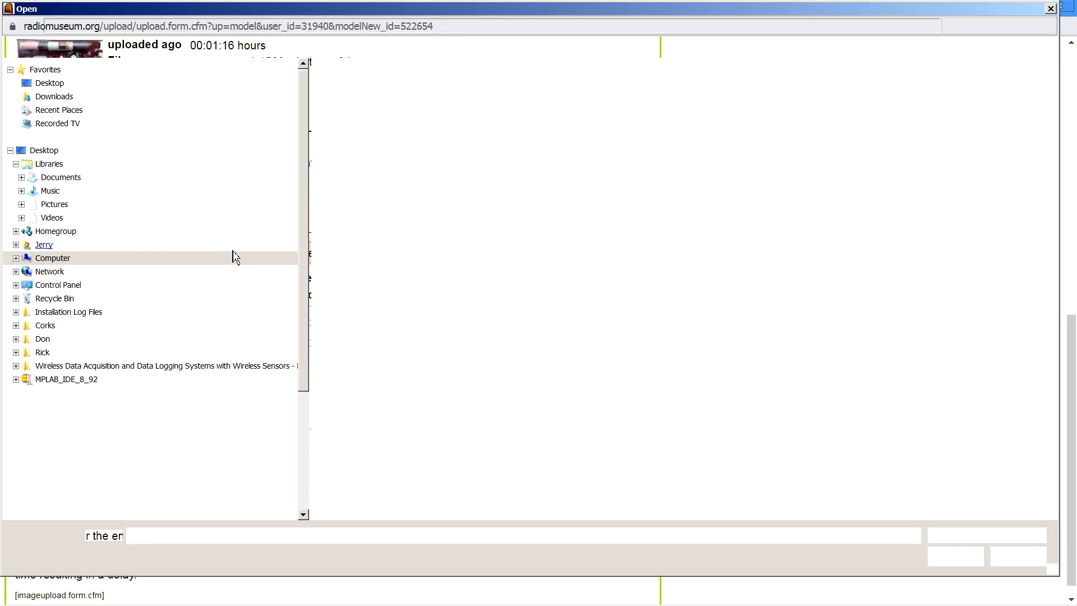
key(Escape)
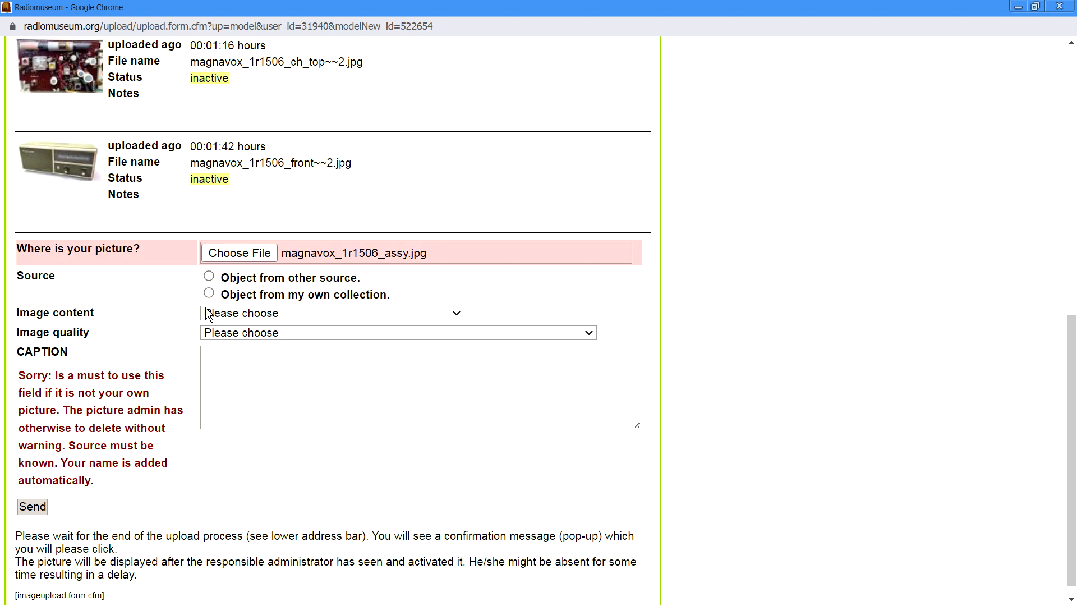
click(208, 293)
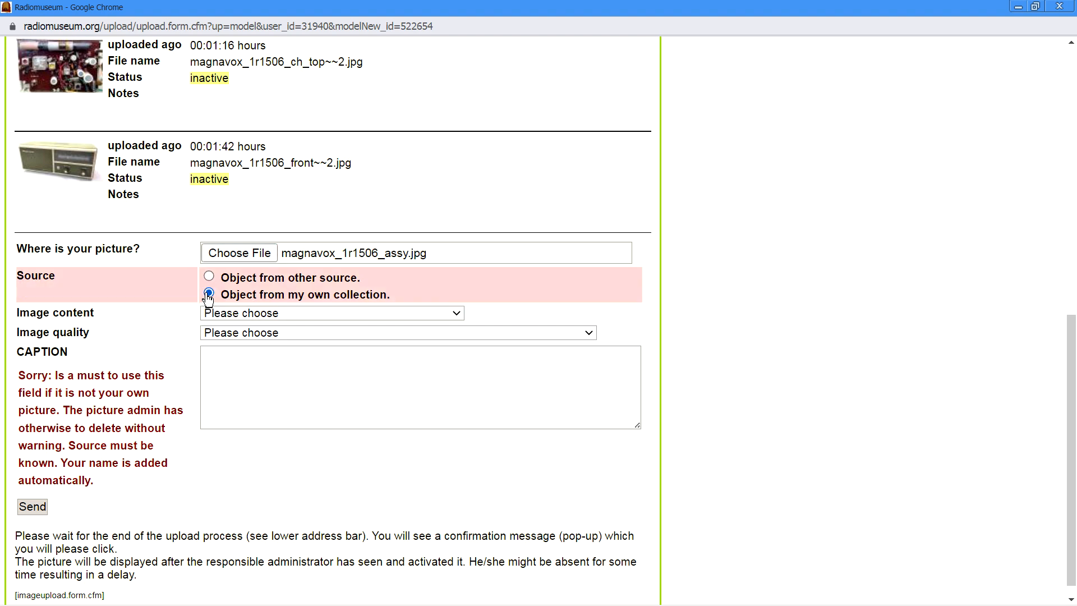
- Classify the assembly picture as "Open back or inside (lid open)" with "Very good" image quality, and send it
click(319, 314)
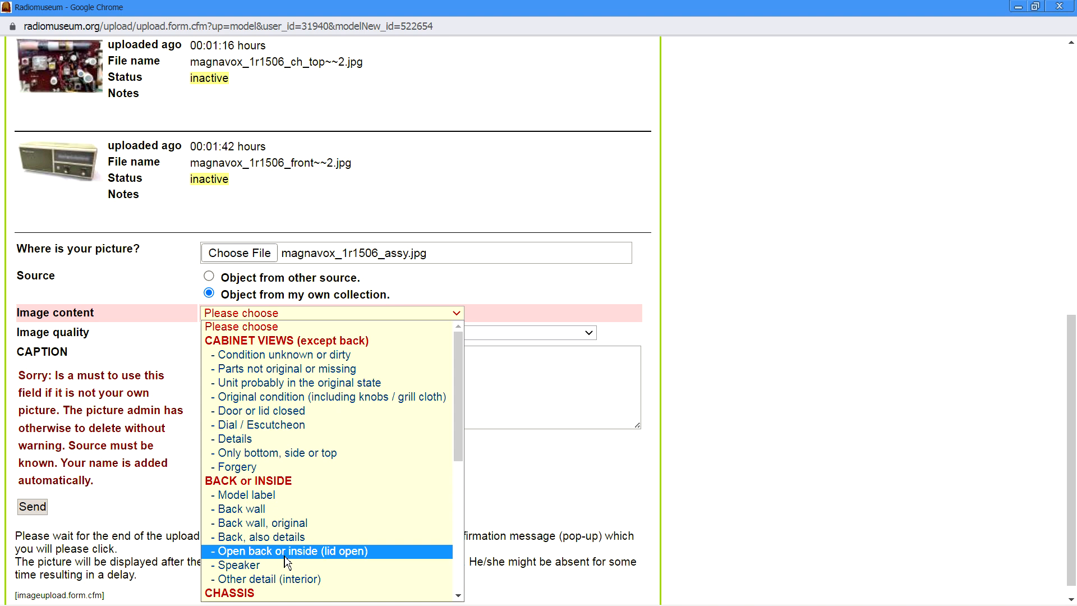
click(304, 557)
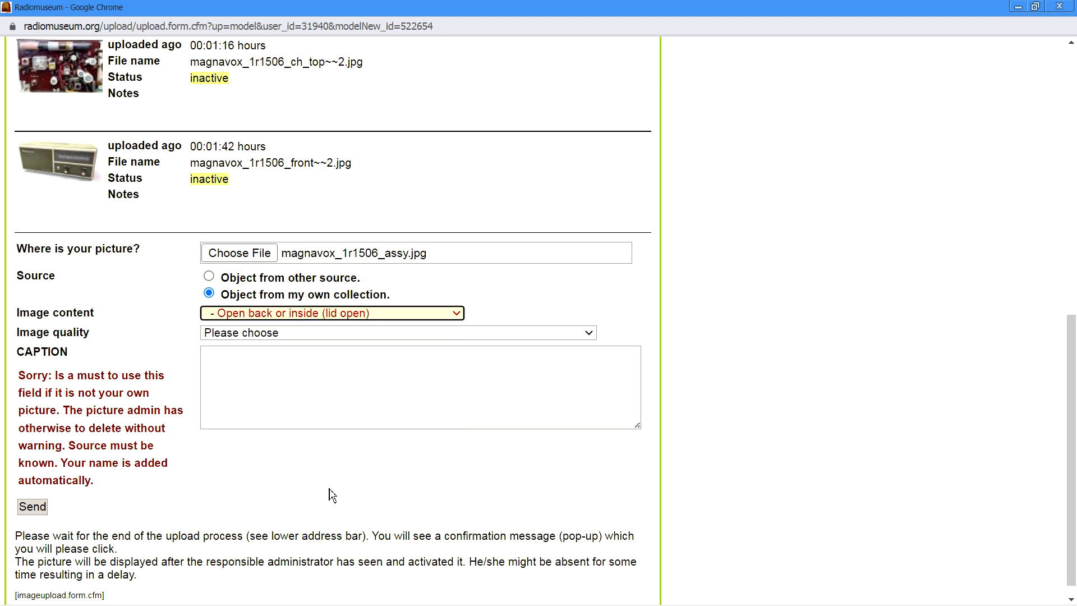
click(312, 336)
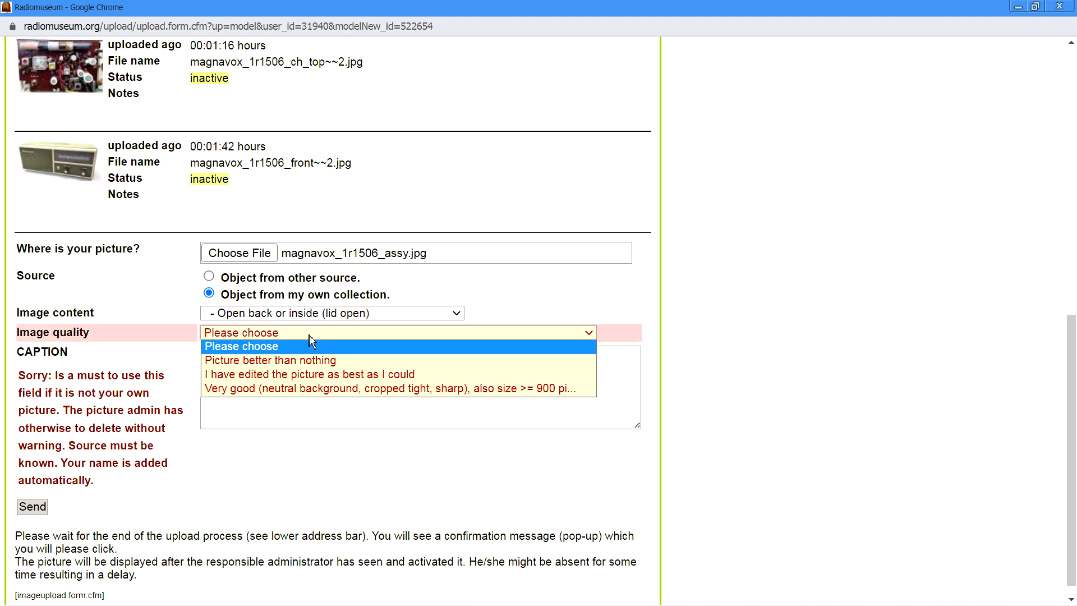
click(312, 388)
click(40, 510)
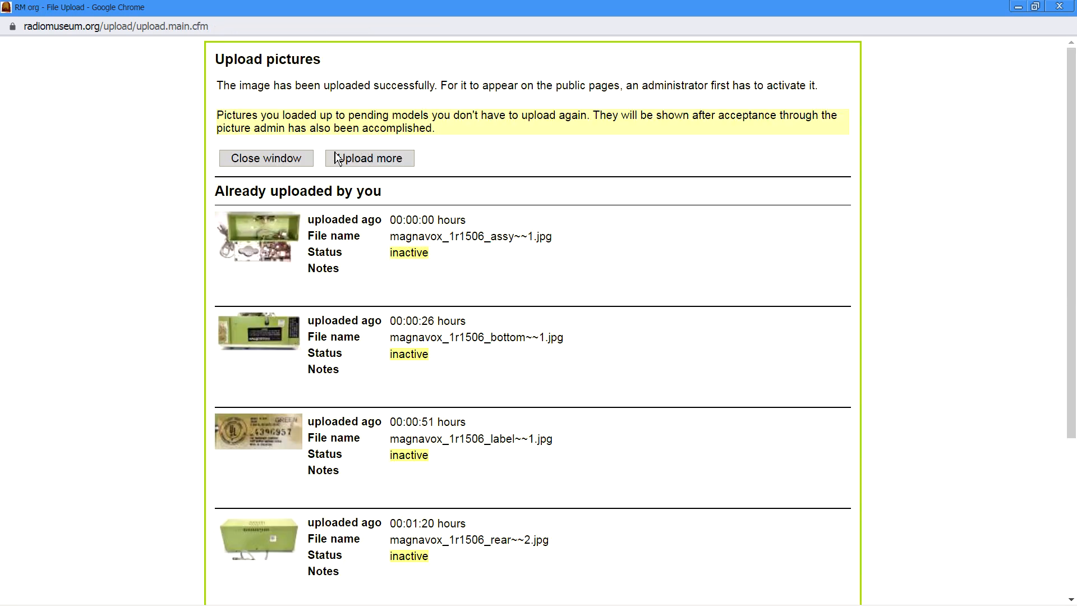
- Start one more picture upload with magnavox_1r1506_speaker.jpg, marked as an object from the own collection
click(372, 161)
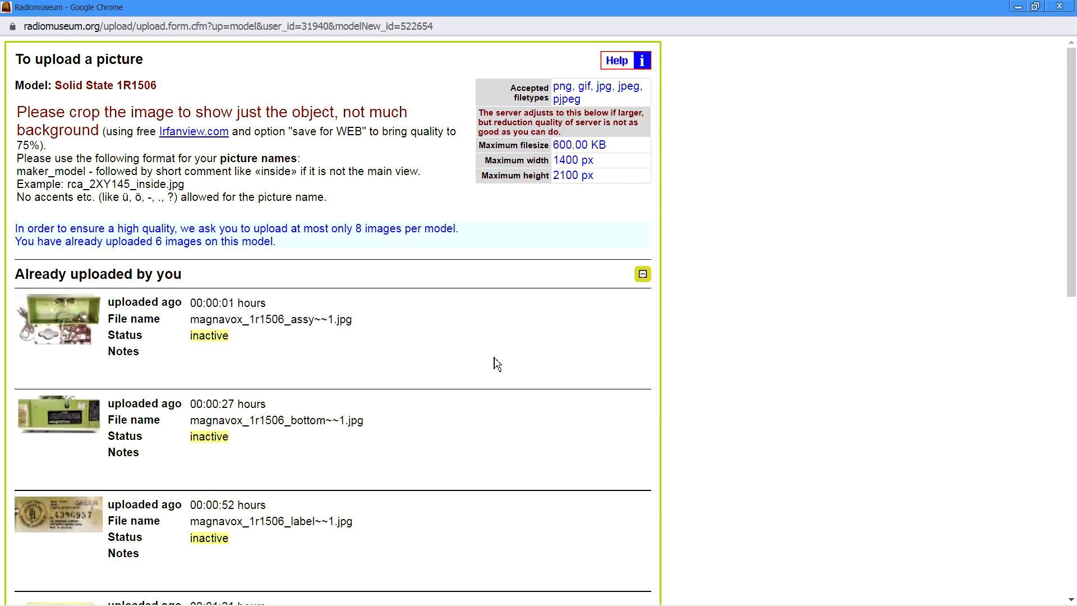
scroll(495, 364, down, 13)
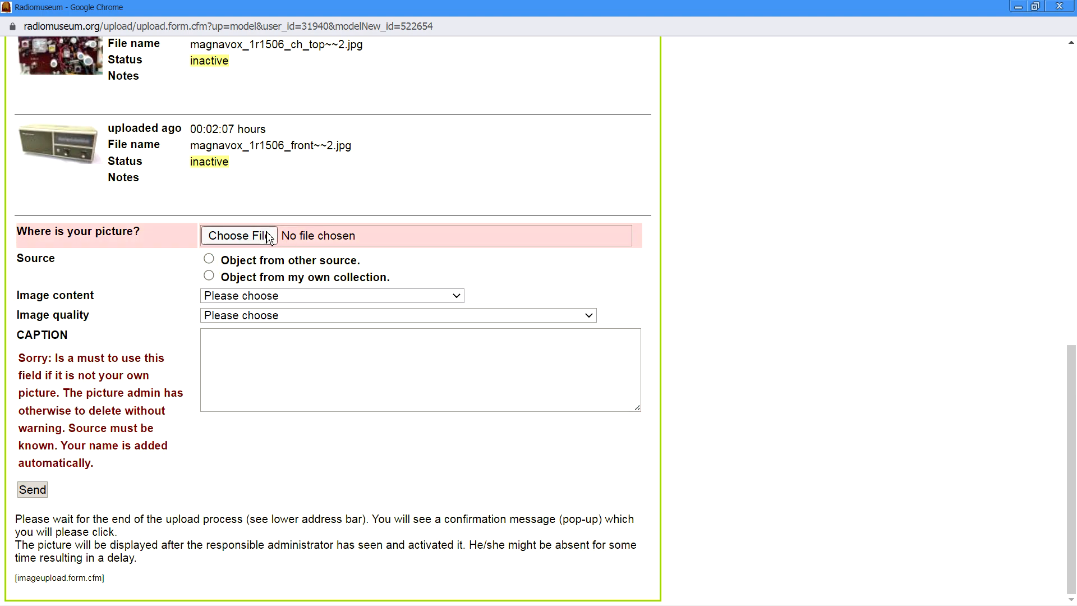
click(261, 235)
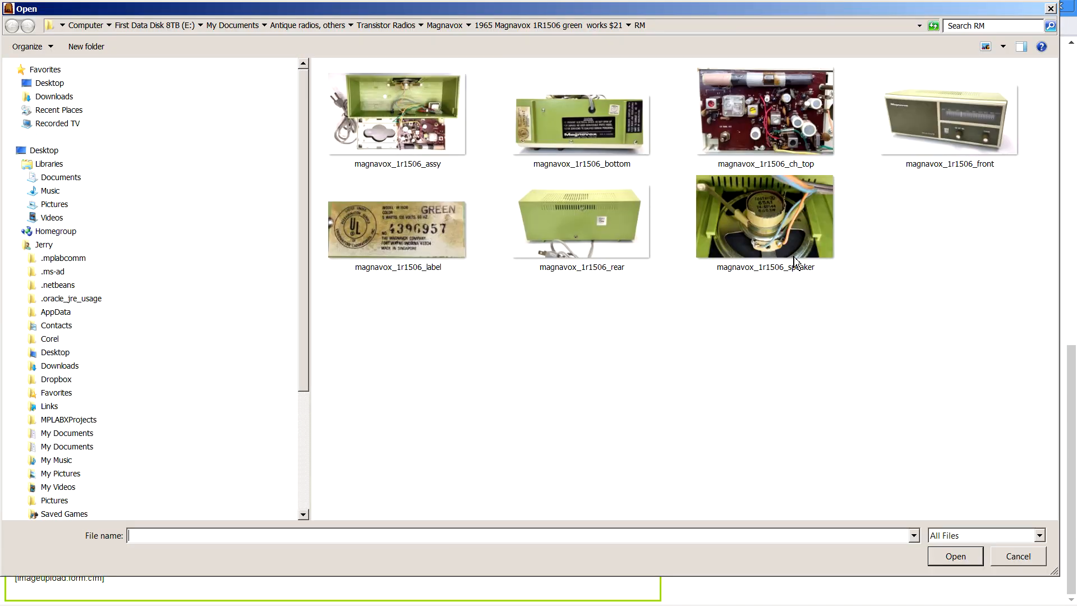
double_click(779, 235)
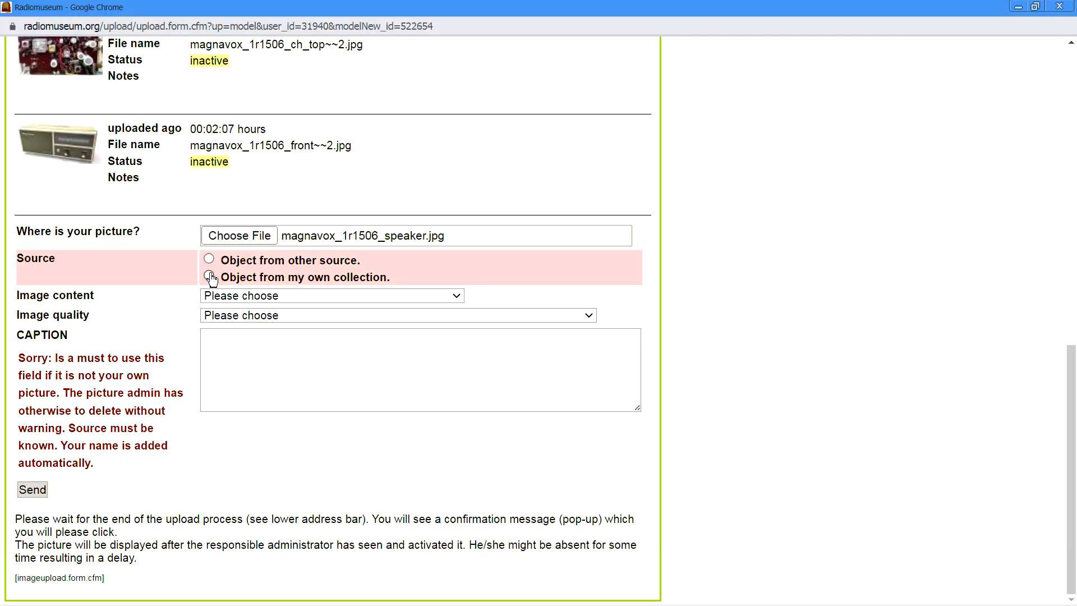
- Classify the speaker picture as "Speaker" with "Very good" image quality, and send it
click(377, 295)
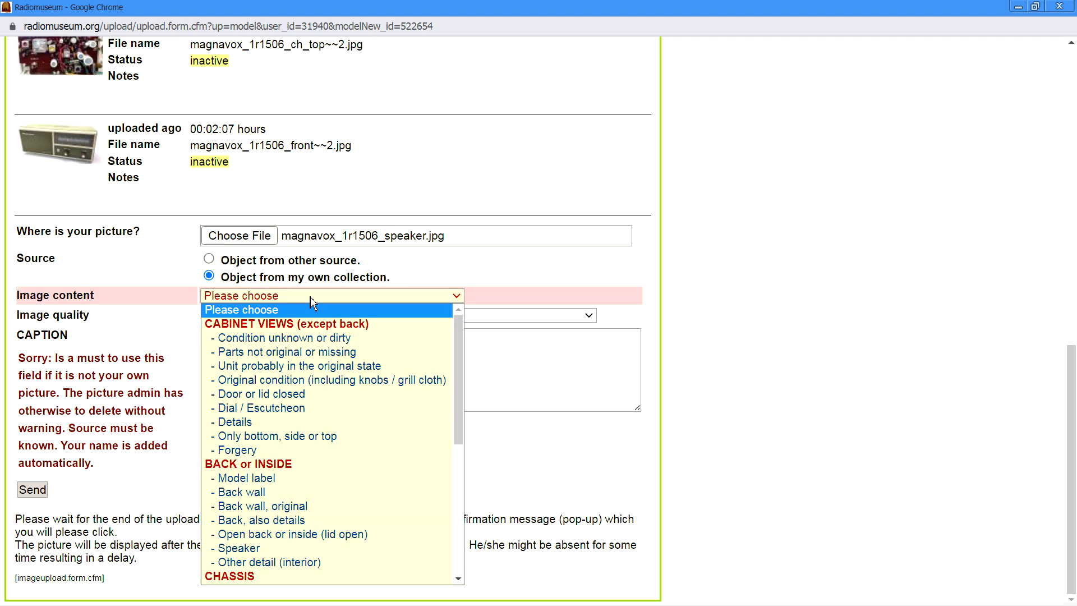
click(240, 548)
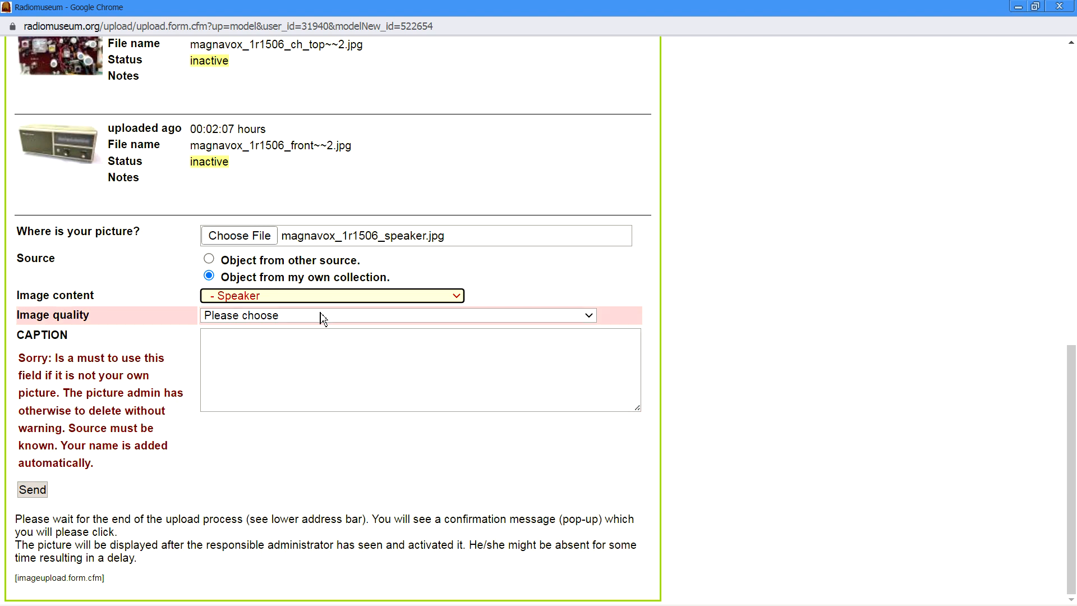
click(320, 317)
click(295, 373)
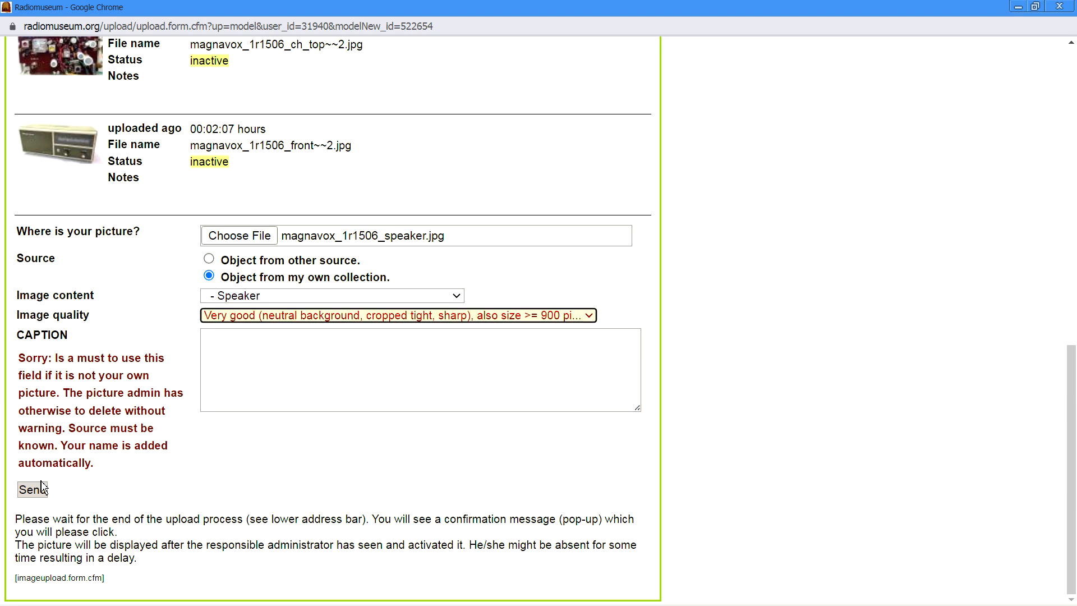
click(35, 492)
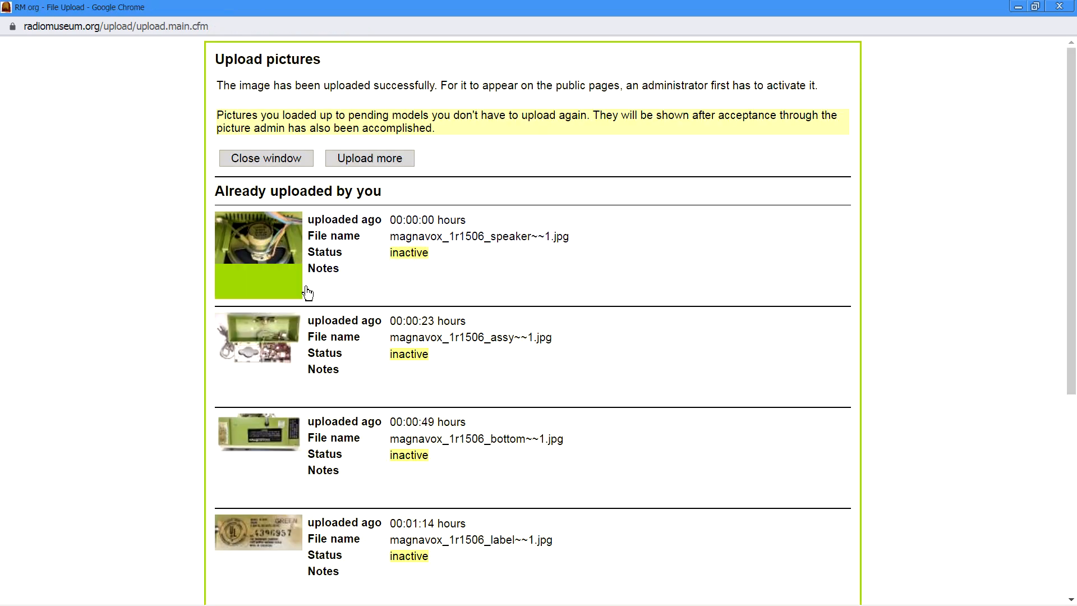
- Check the list of uploaded pictures, then close the upload window and return to the Radiomuseum home page
scroll(283, 392, down, 5)
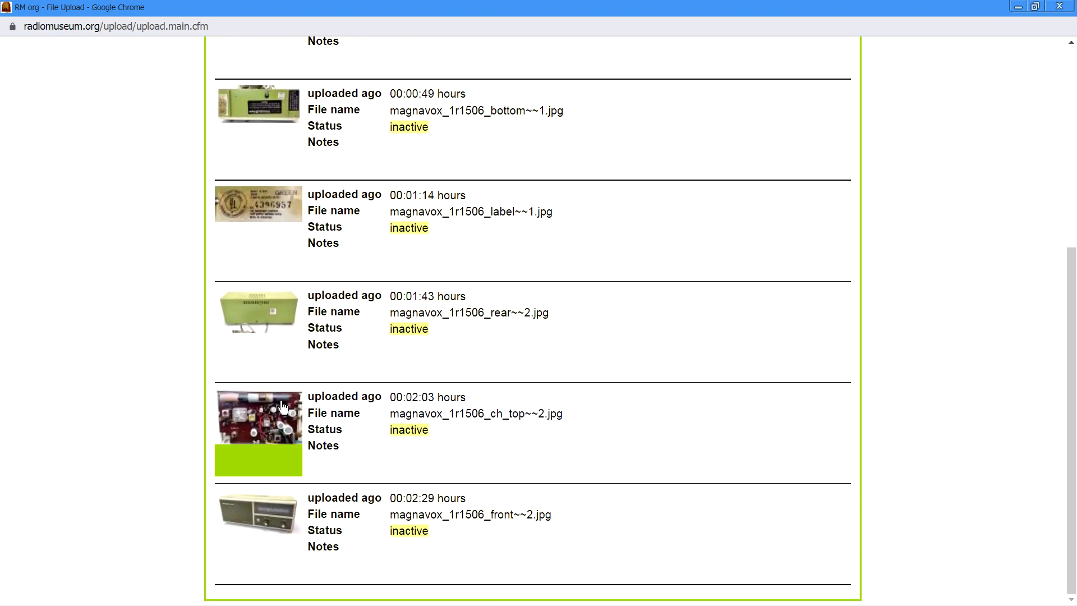
scroll(569, 344, up, 6)
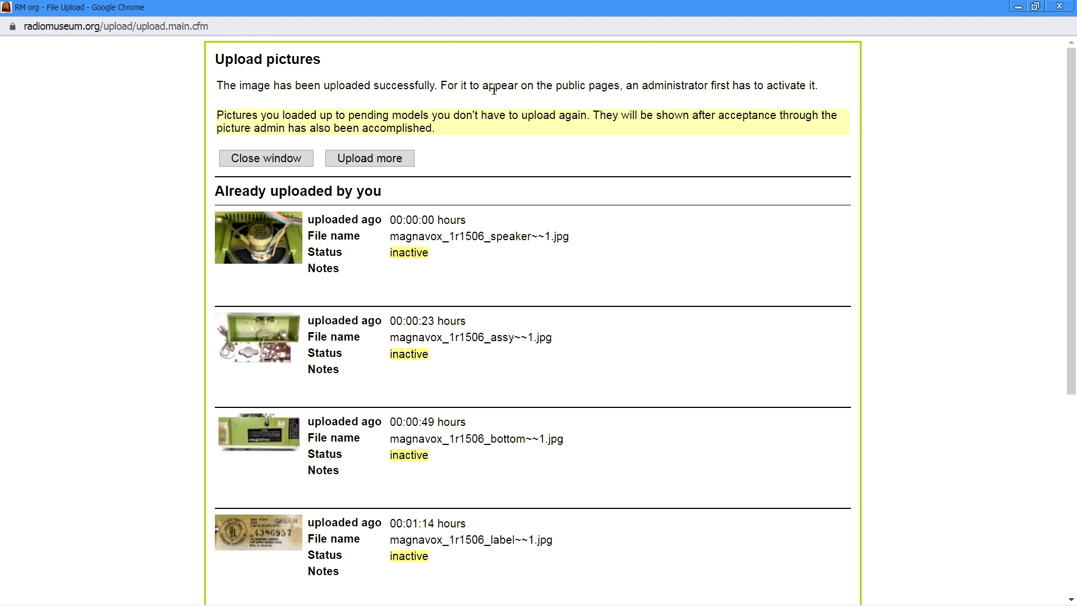
click(263, 159)
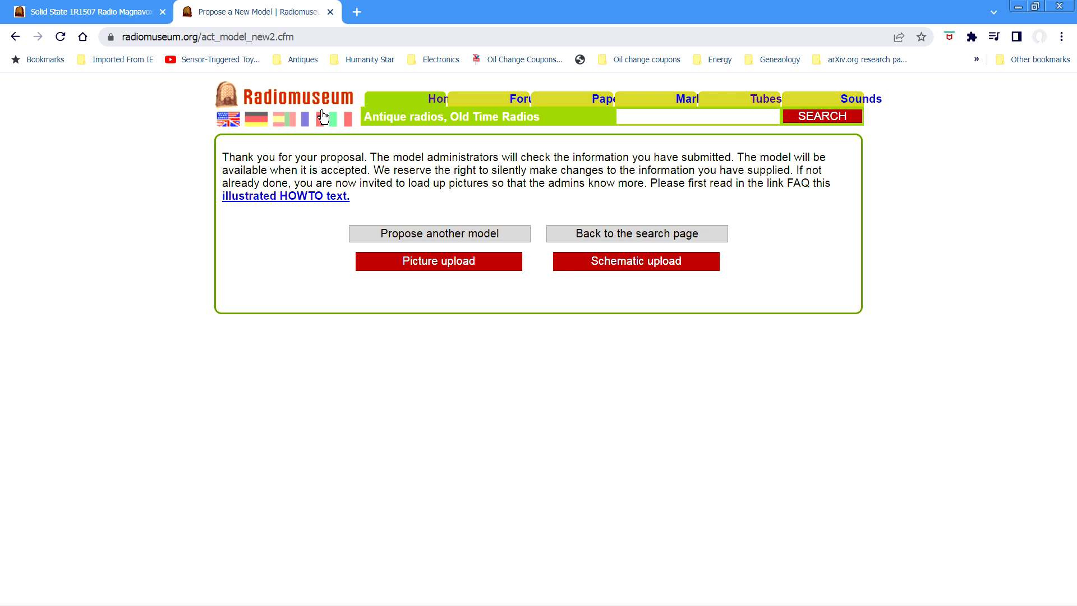
click(297, 103)
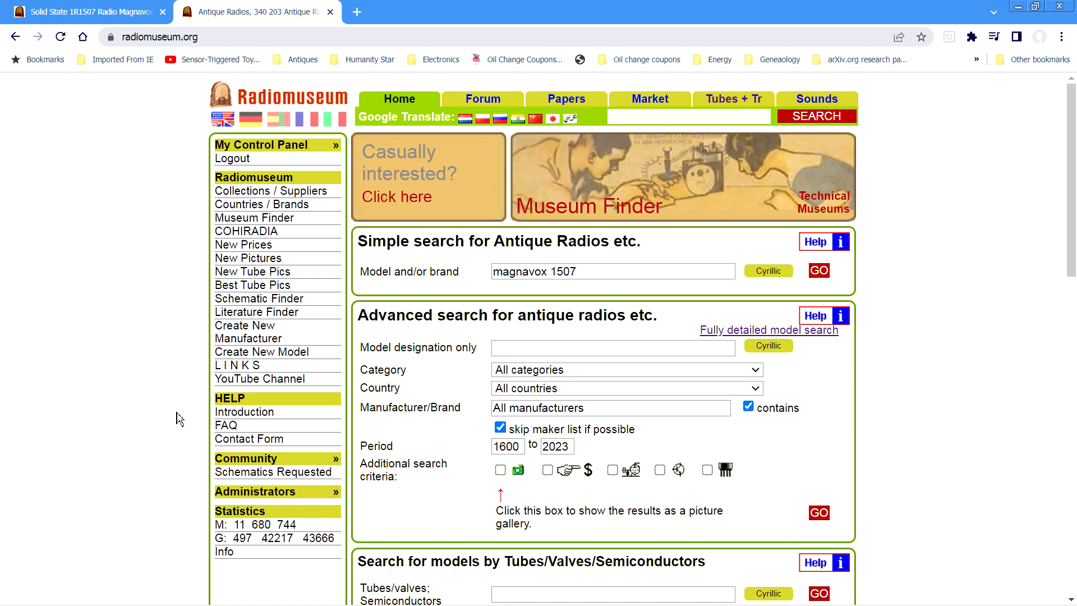
- Open the community's list of pending models
scroll(176, 419, down, 1)
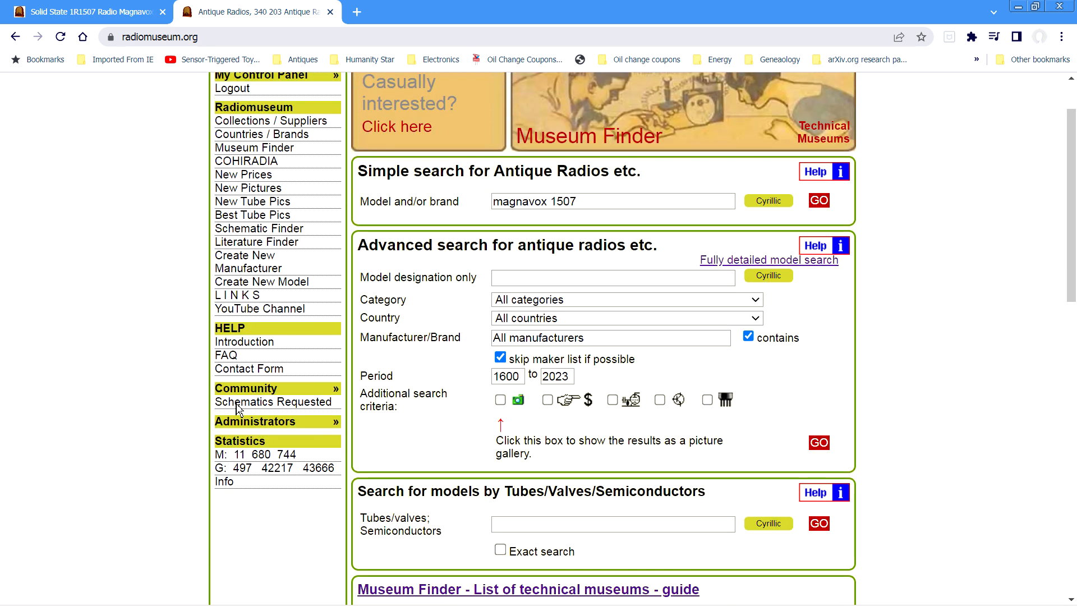
mouse_move(272, 394)
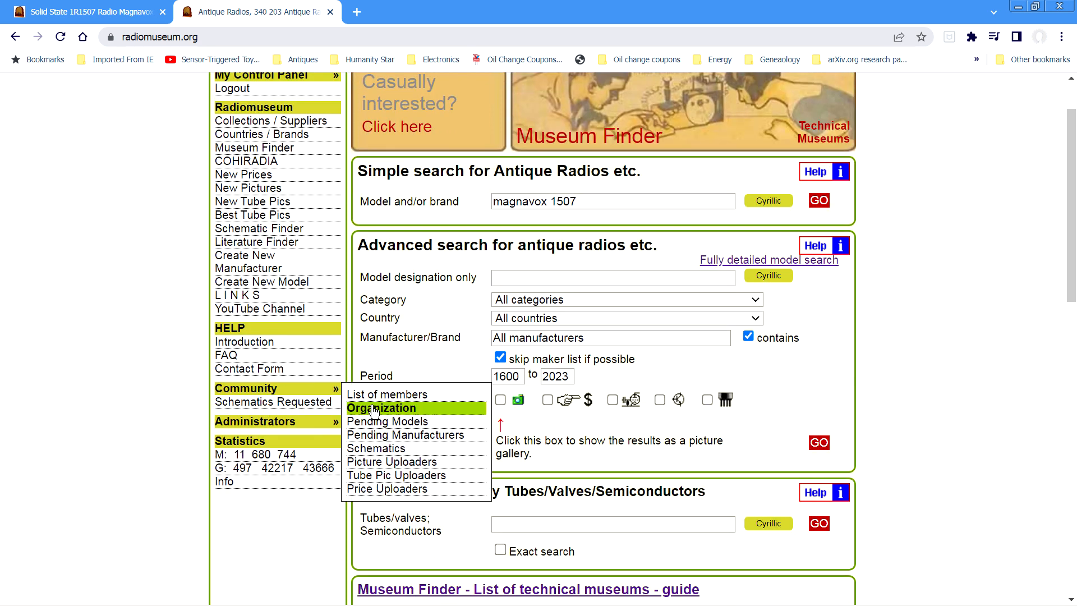
click(397, 424)
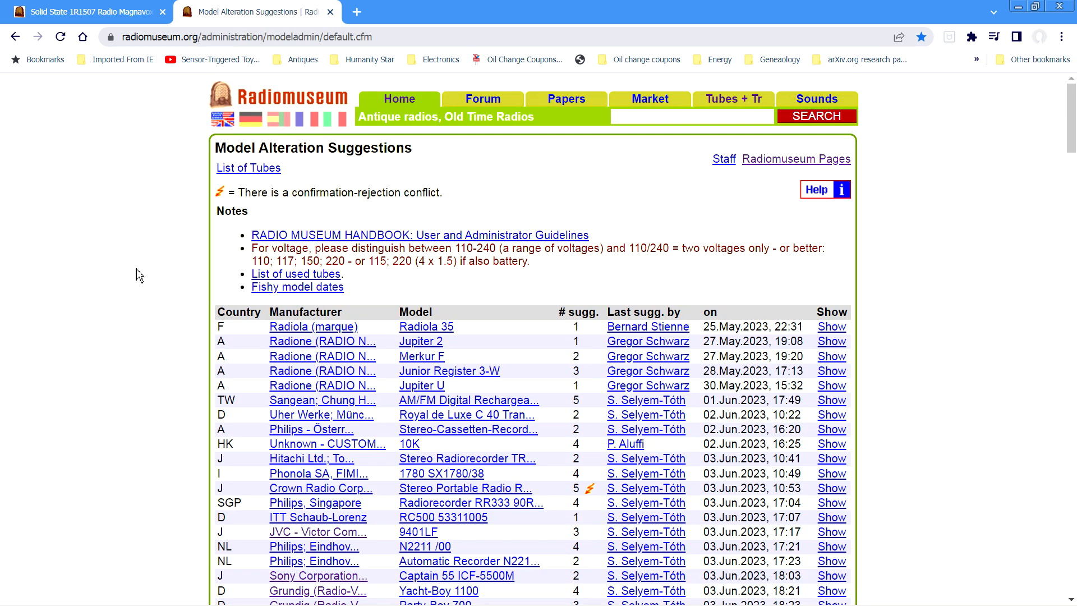
- Find the Magnavox Solid State 1R1506 entry among the proposals for new models and show its details
scroll(139, 275, down, 3)
scroll(239, 230, up, 3)
scroll(153, 336, down, 4)
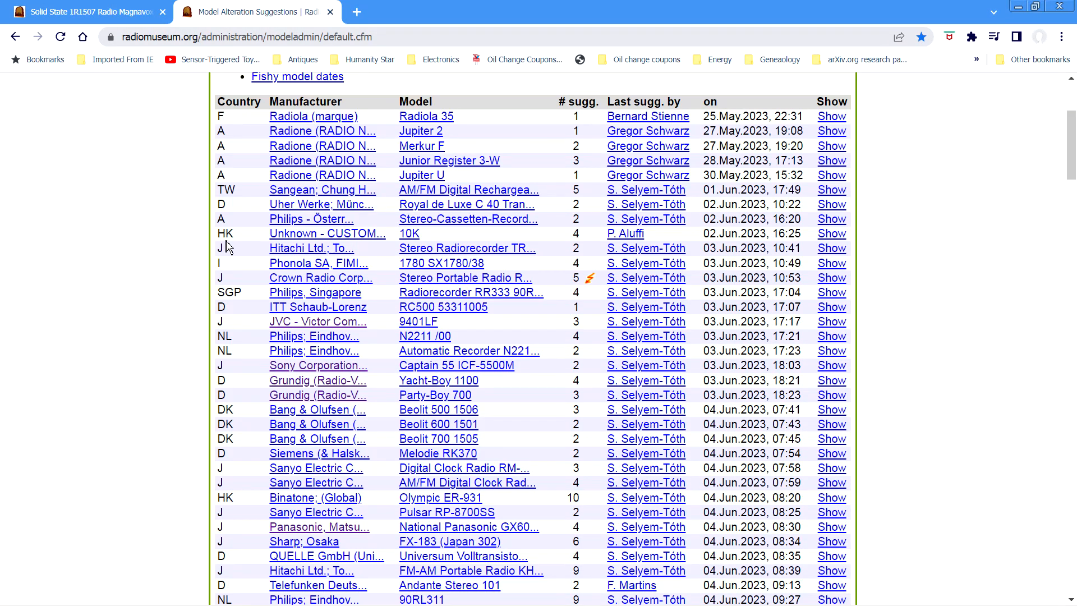
scroll(191, 365, down, 9)
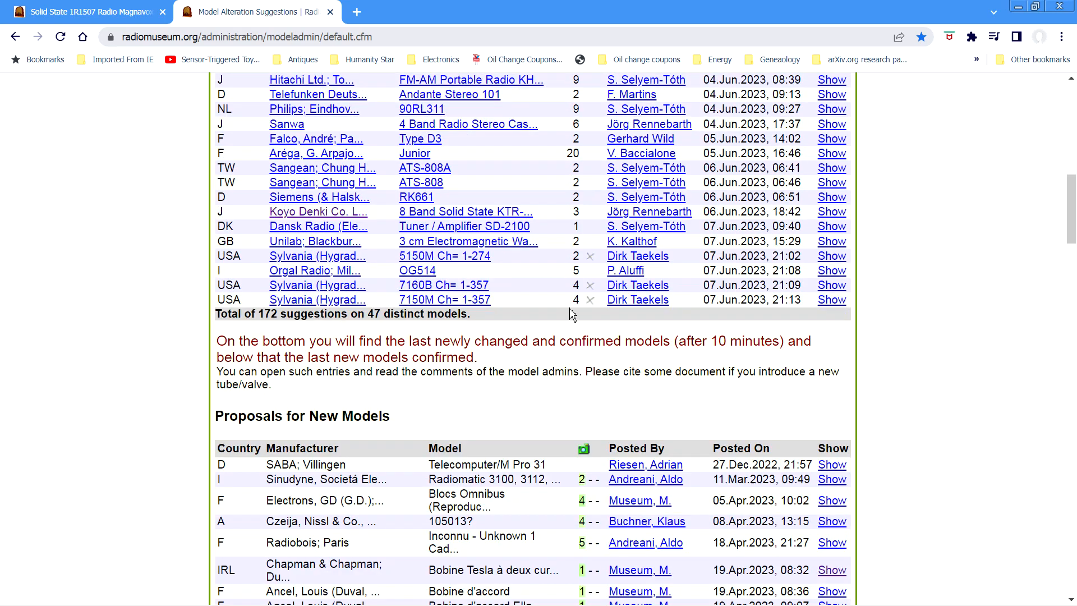
scroll(62, 330, down, 5)
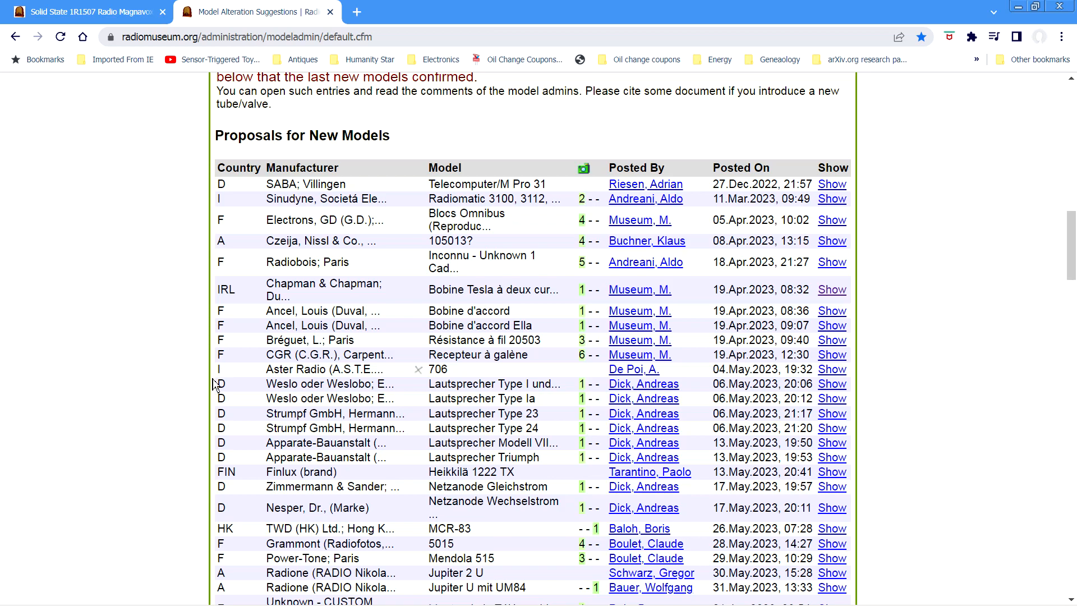
scroll(111, 346, down, 16)
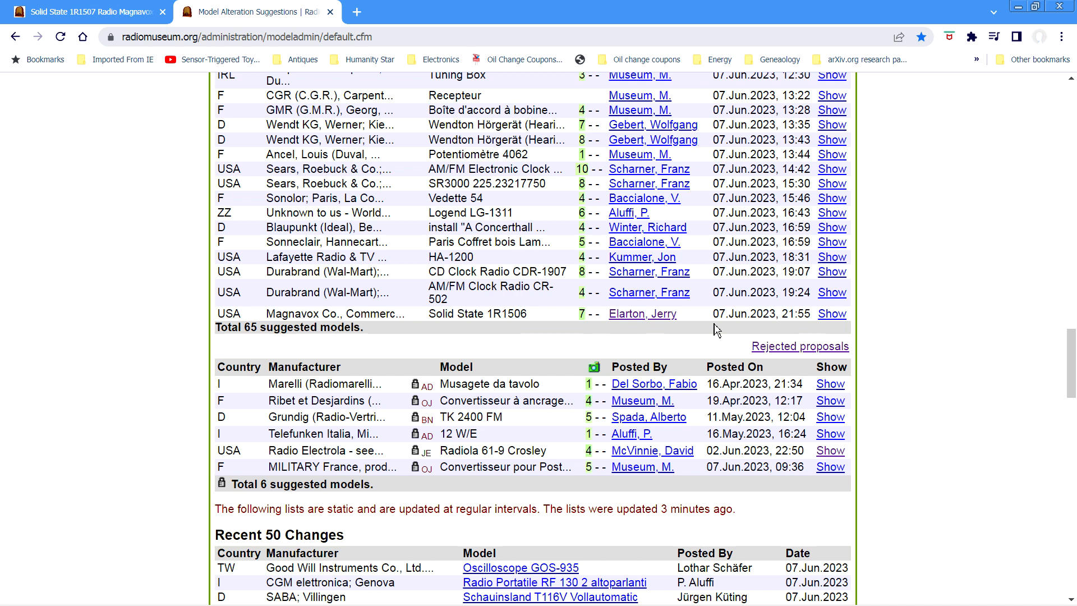
click(839, 319)
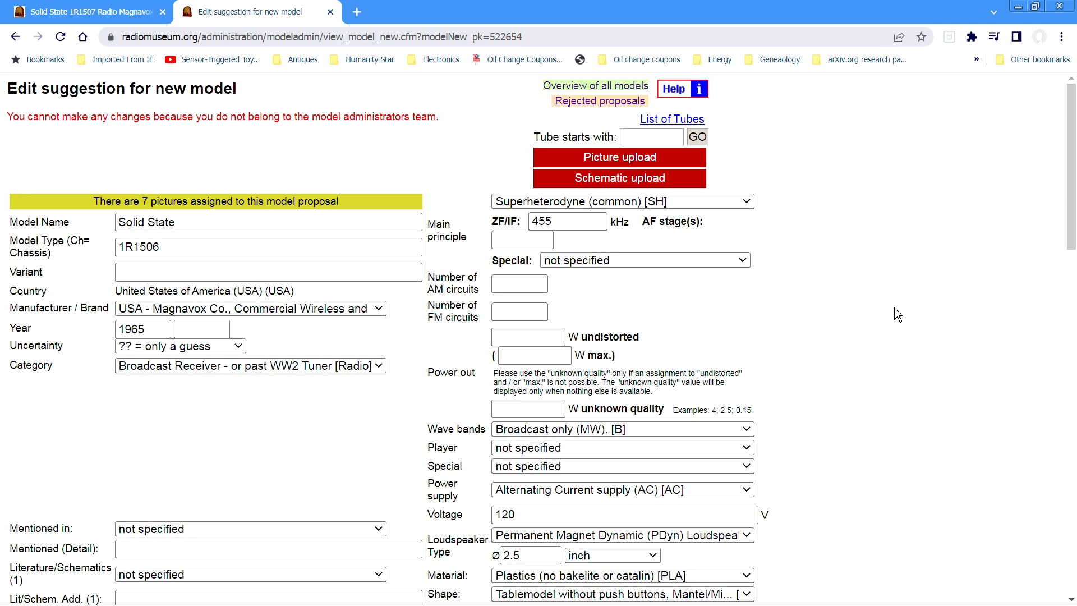
- Review the 1R1506 proposal's technical data, remarks, available pictures and history, then return to the overview of all models
scroll(897, 314, down, 1)
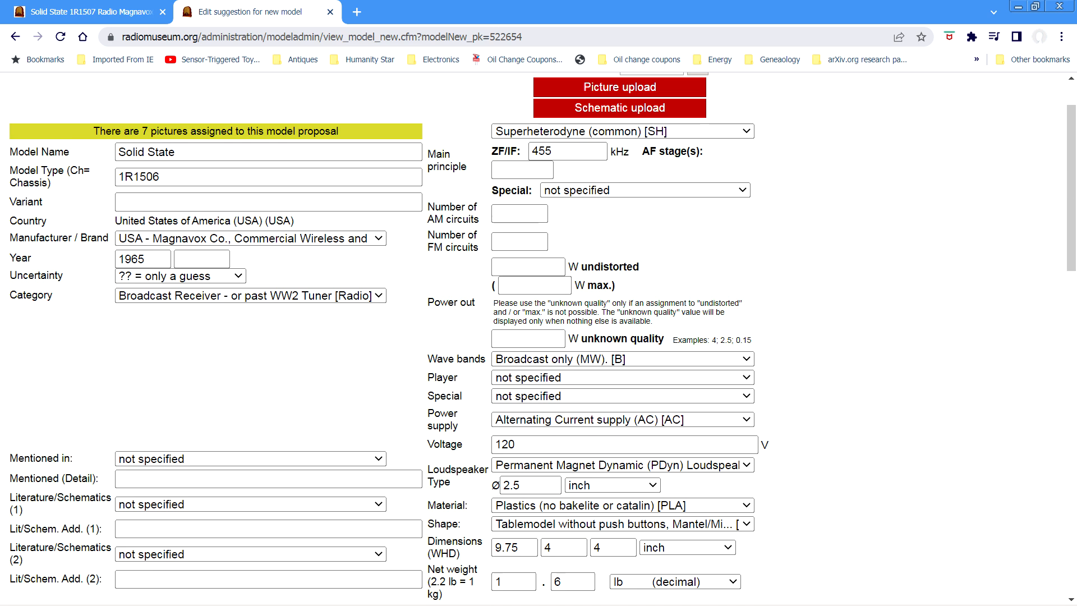
scroll(1007, 235, up, 1)
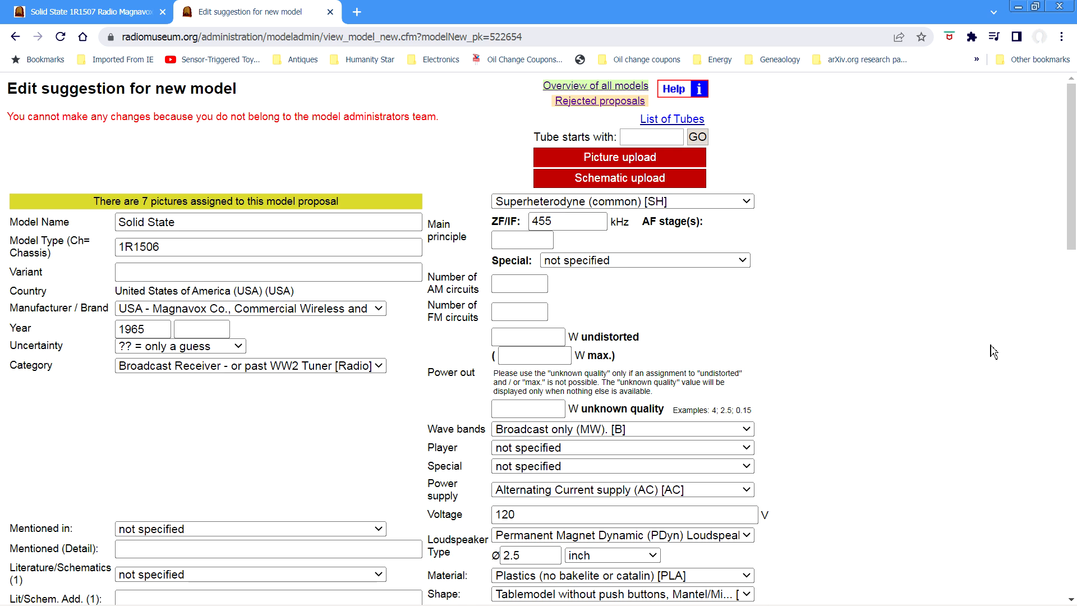
scroll(993, 352, down, 1)
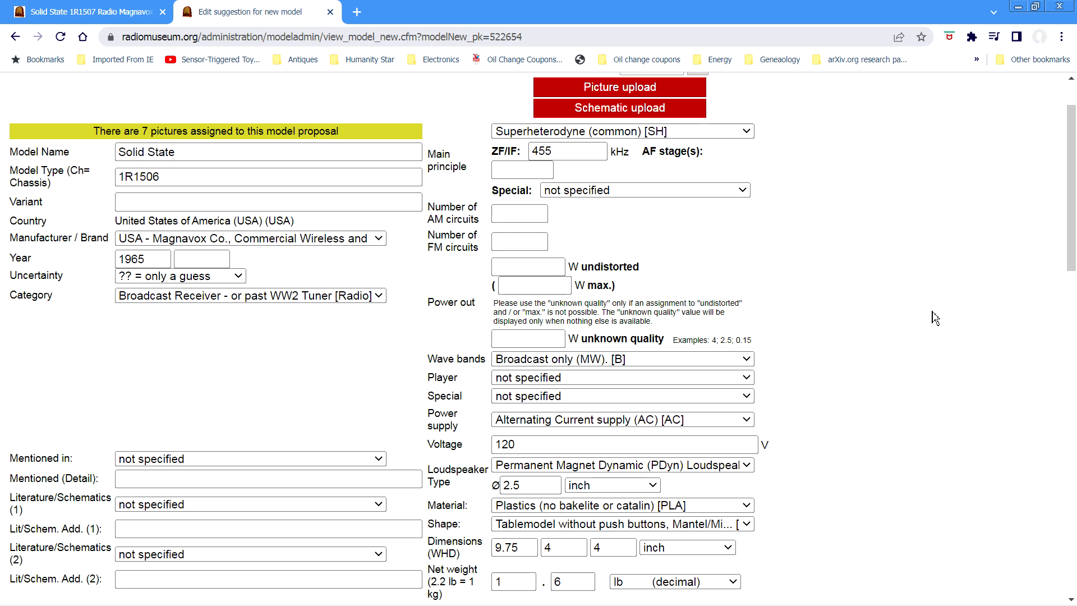
scroll(935, 318, down, 5)
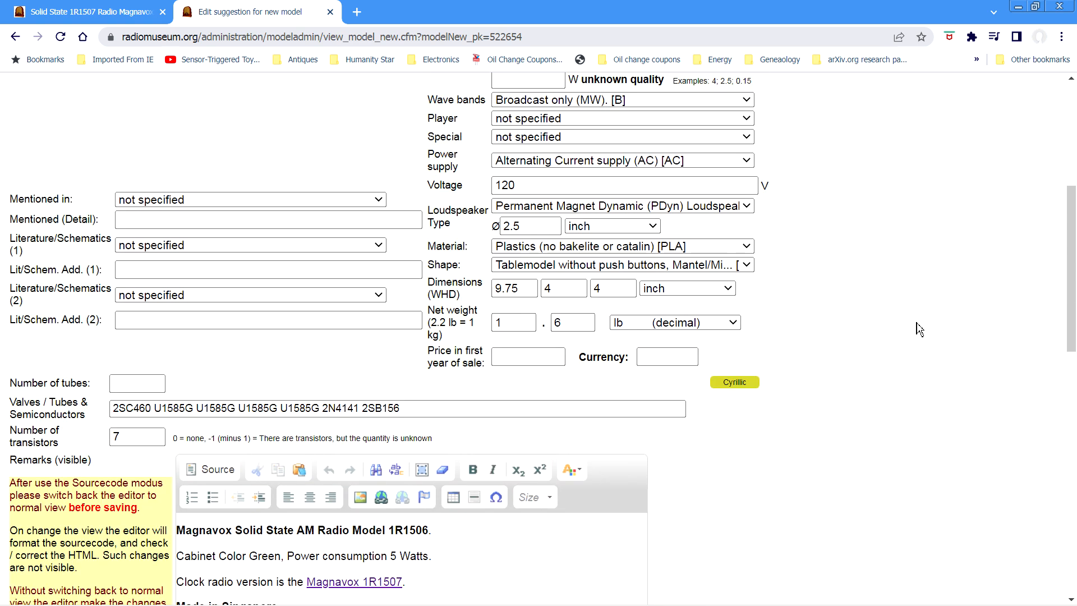
scroll(920, 329, down, 4)
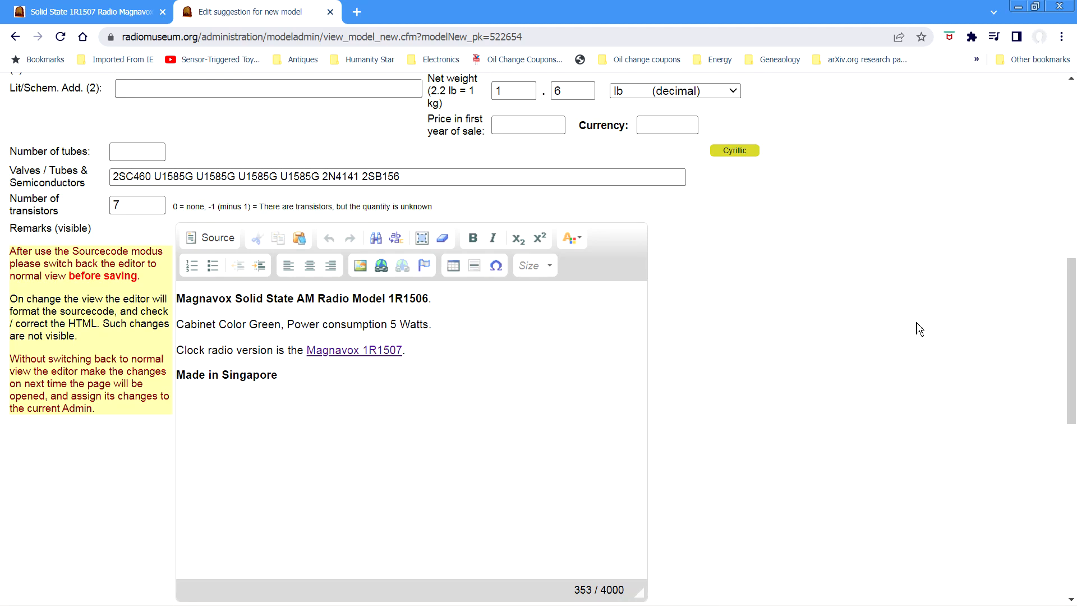
scroll(917, 329, down, 4)
scroll(891, 338, down, 4)
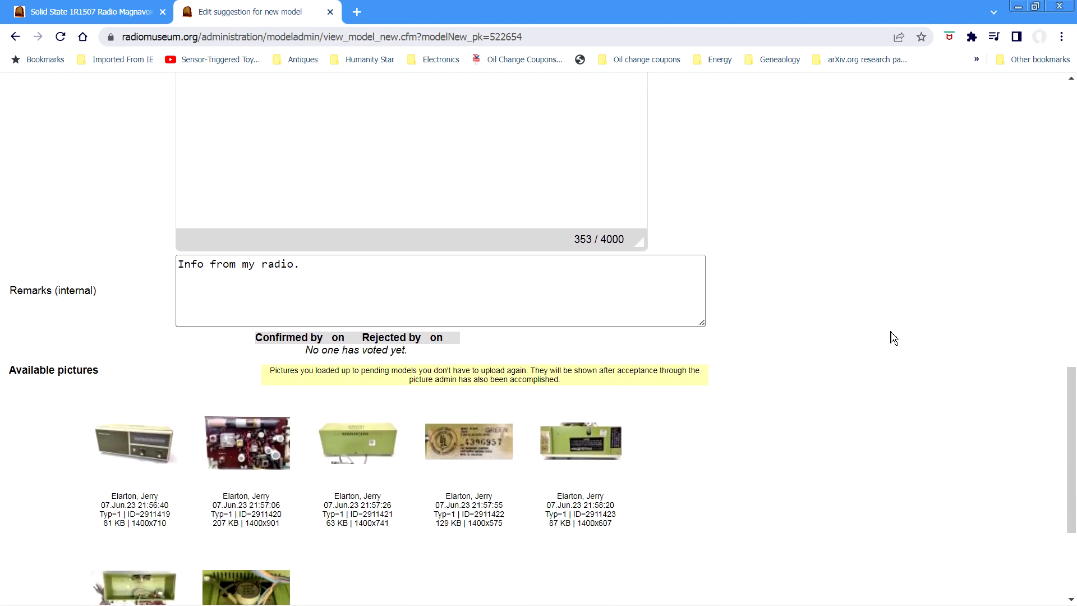
scroll(893, 339, down, 4)
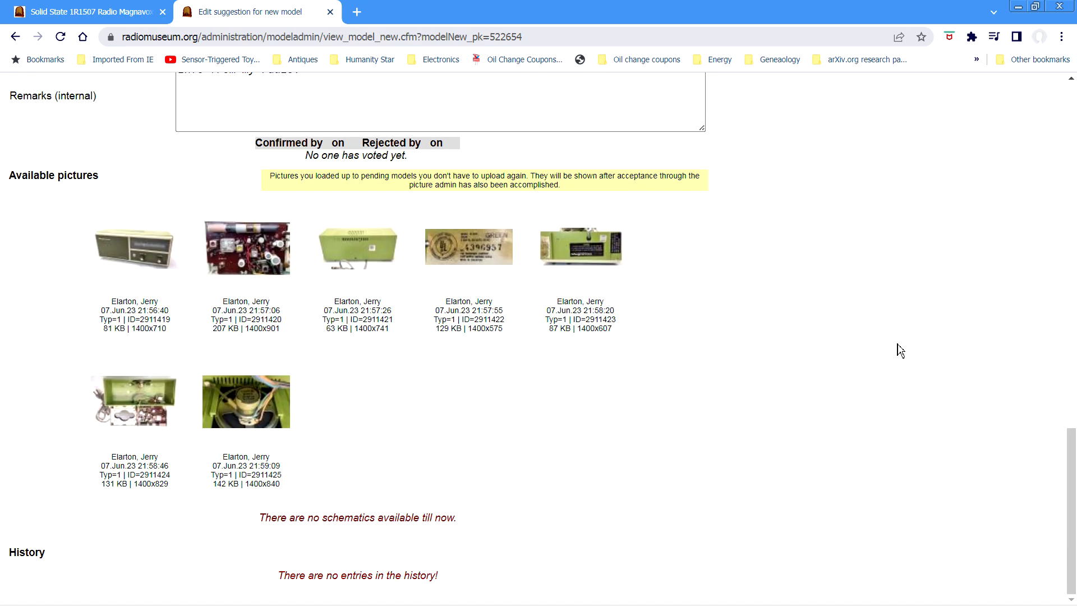
scroll(899, 350, up, 15)
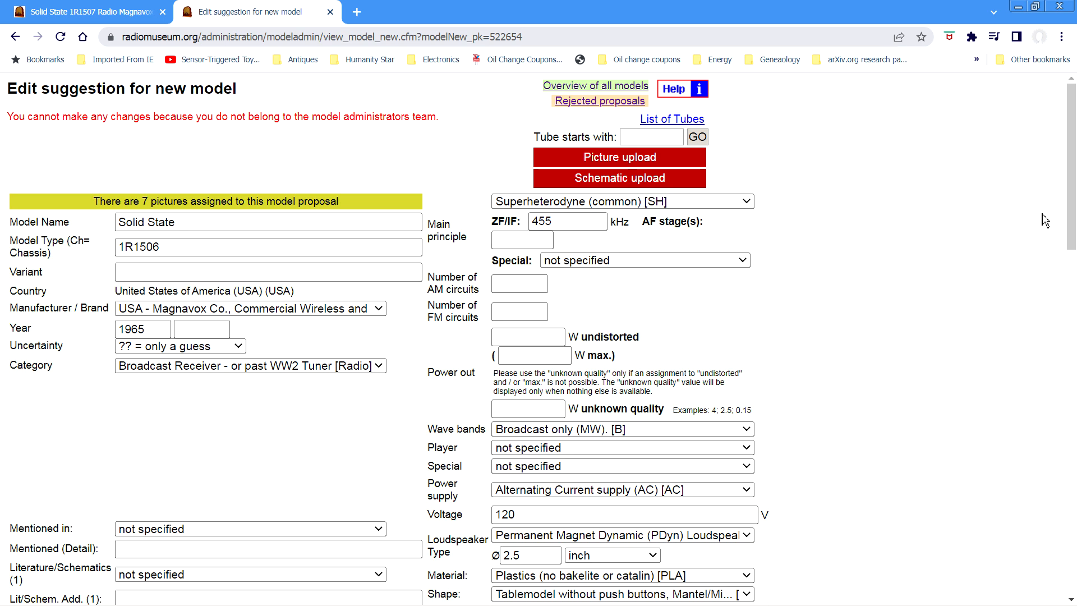
click(622, 88)
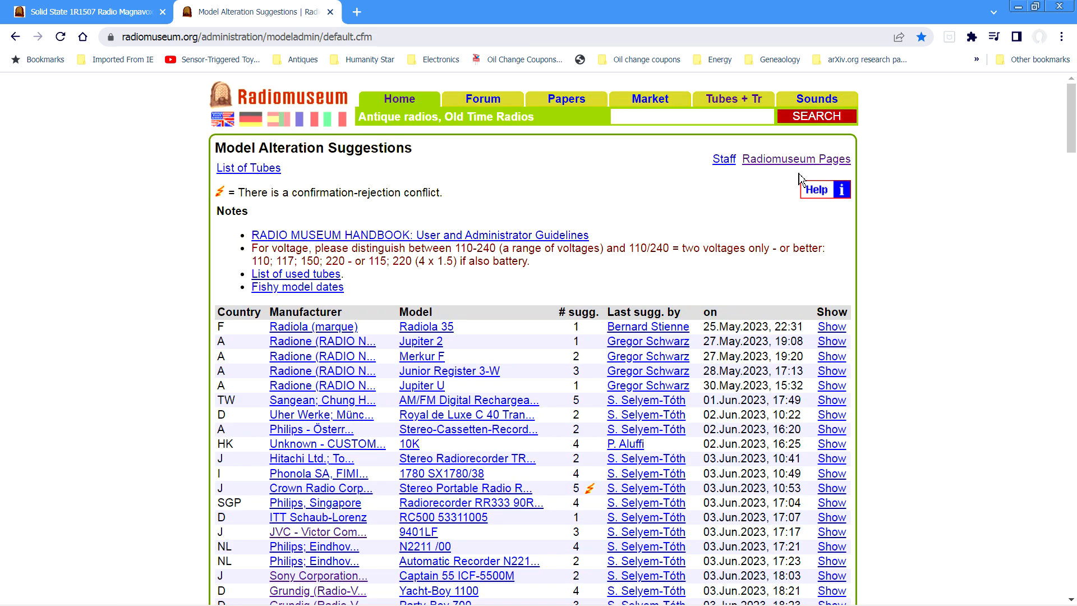